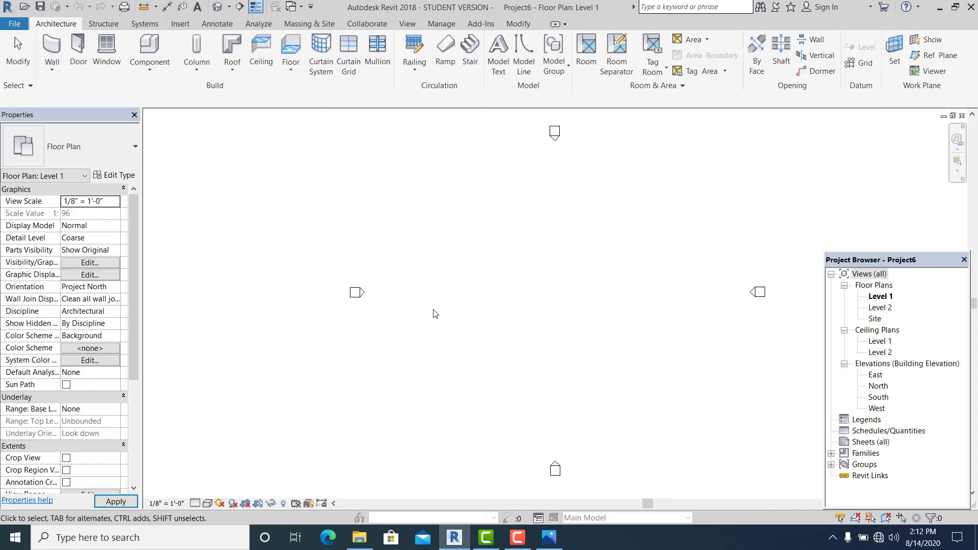
pyautogui.scroll(-1, 448, 314)
pyautogui.moveTo(535, 317); pyautogui.dragTo(471, 296, button='middle')
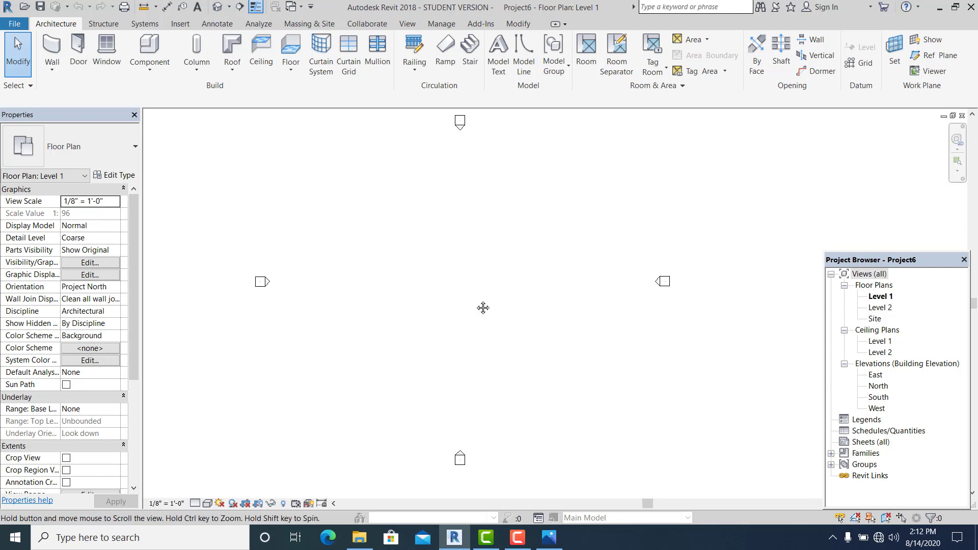
pyautogui.moveTo(471, 296); pyautogui.dragTo(479, 308, button='middle')
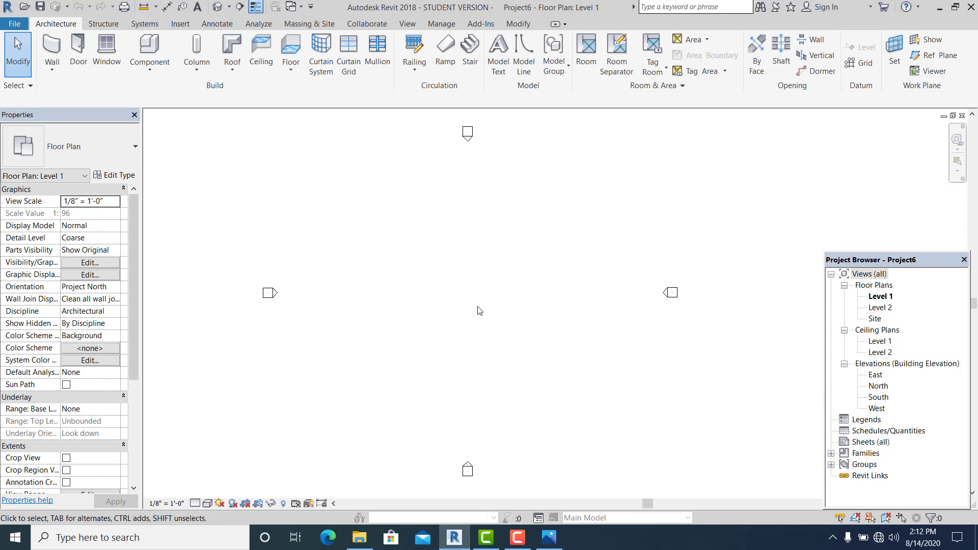
pyautogui.moveTo(478, 310); pyautogui.dragTo(506, 318, button='middle')
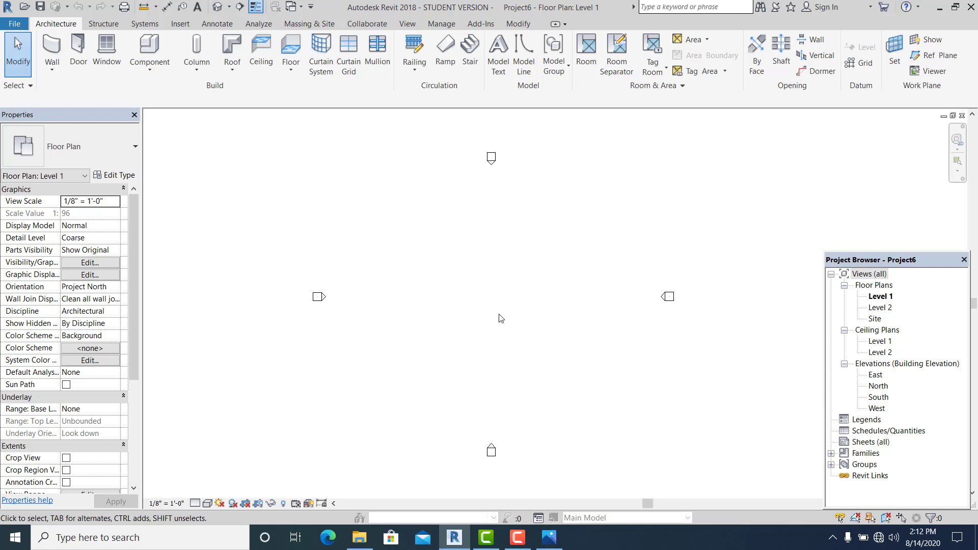
pyautogui.moveTo(500, 318); pyautogui.dragTo(495, 315, button='middle')
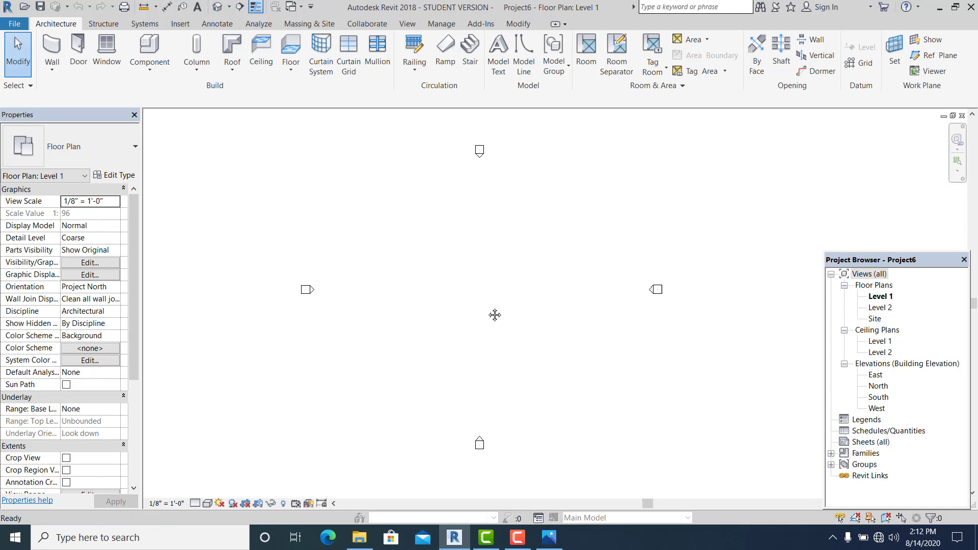
# Set the project's length units to meters.
pyautogui.press('u')
pyautogui.press('n')
pyautogui.click(546, 181)
pyautogui.click(548, 199)
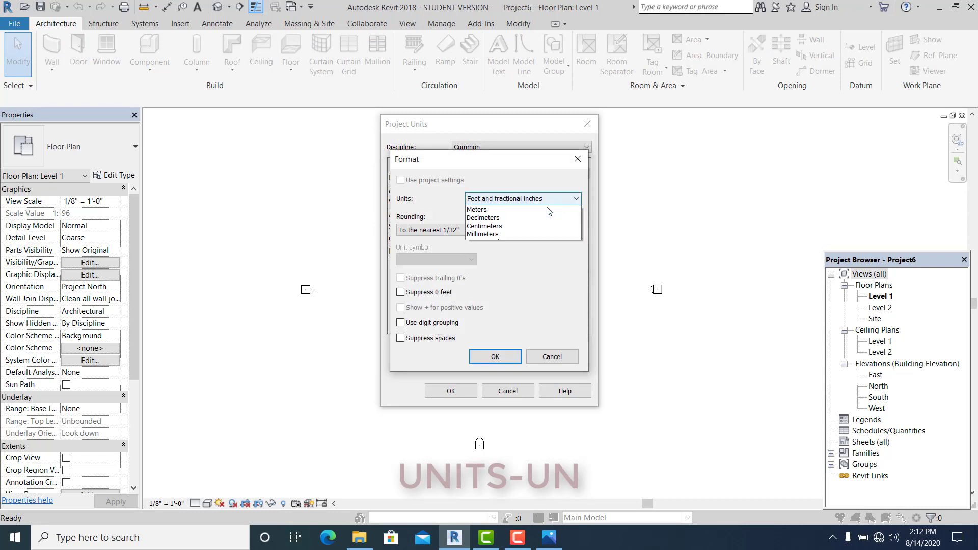
pyautogui.click(525, 242)
pyautogui.click(495, 357)
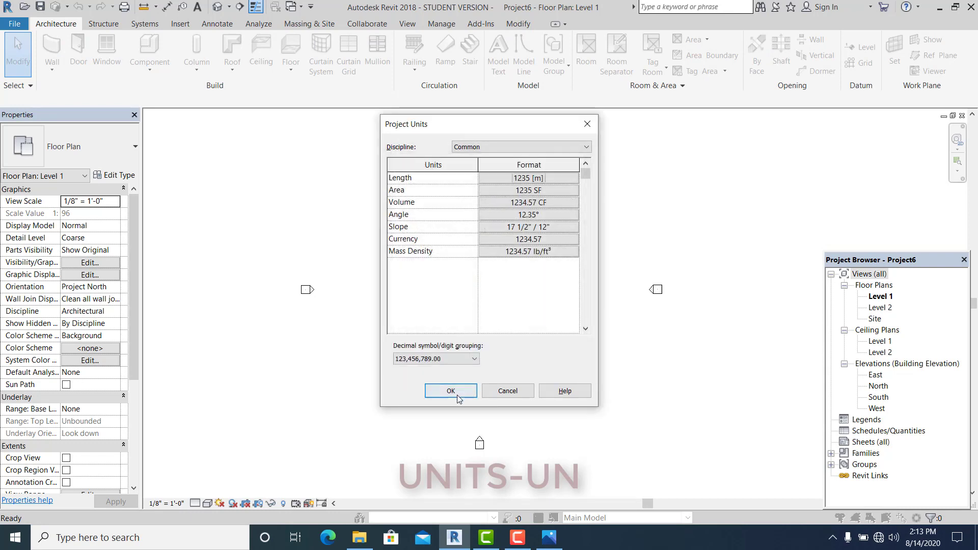
pyautogui.click(451, 390)
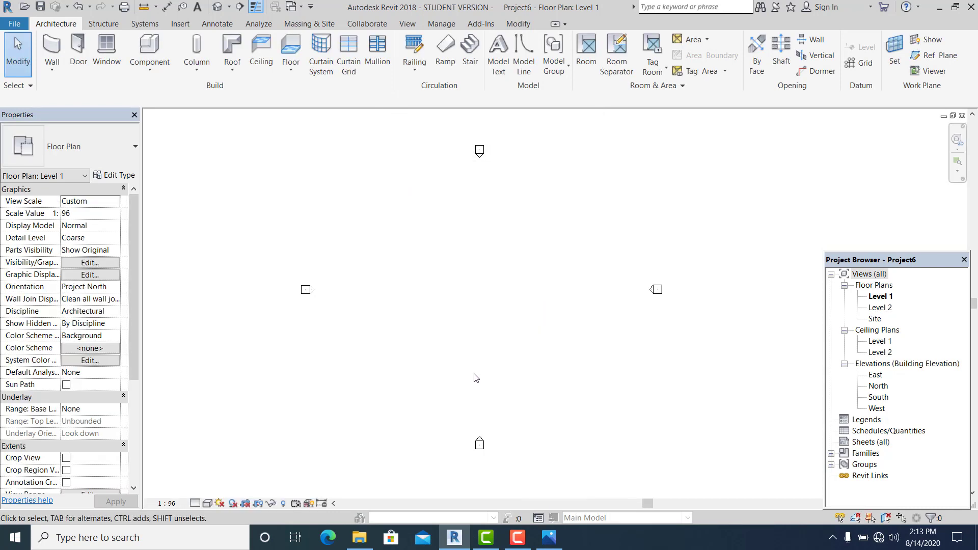
# Draw a horizontal reference plane through the west and east elevation markers and name it 1.
pyautogui.press('r')
pyautogui.press('p')
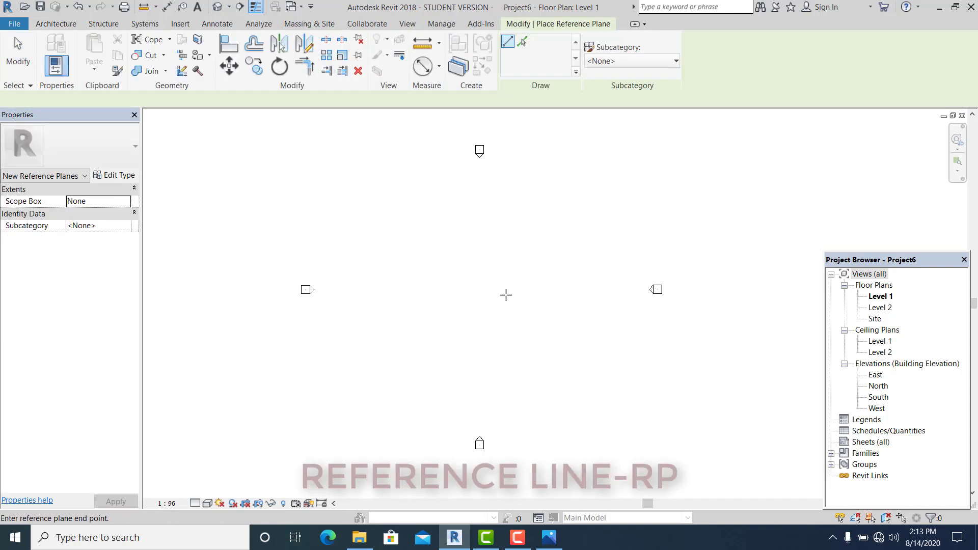
pyautogui.click(286, 289)
pyautogui.click(700, 289)
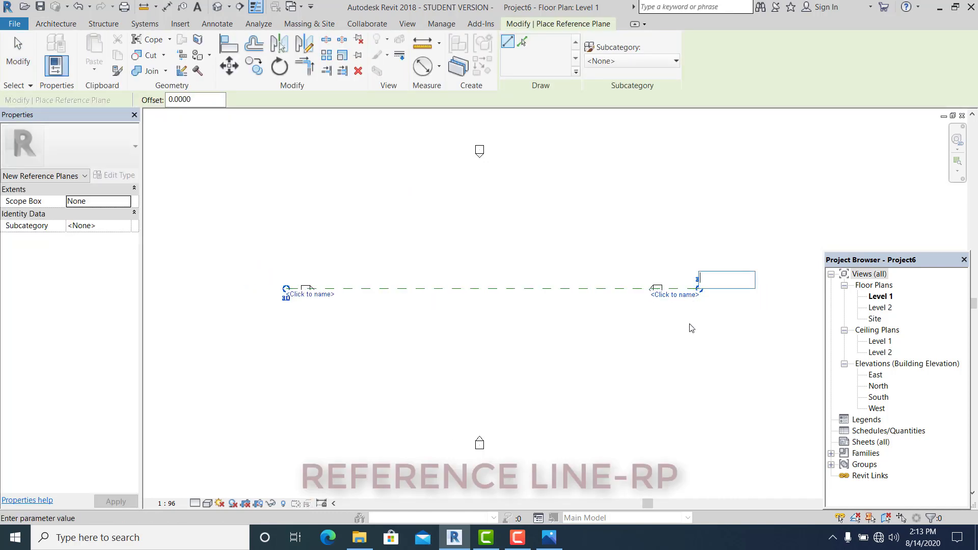
# Draw a vertical reference plane through the south and north elevation markers and name it 2.
pyautogui.click(479, 460)
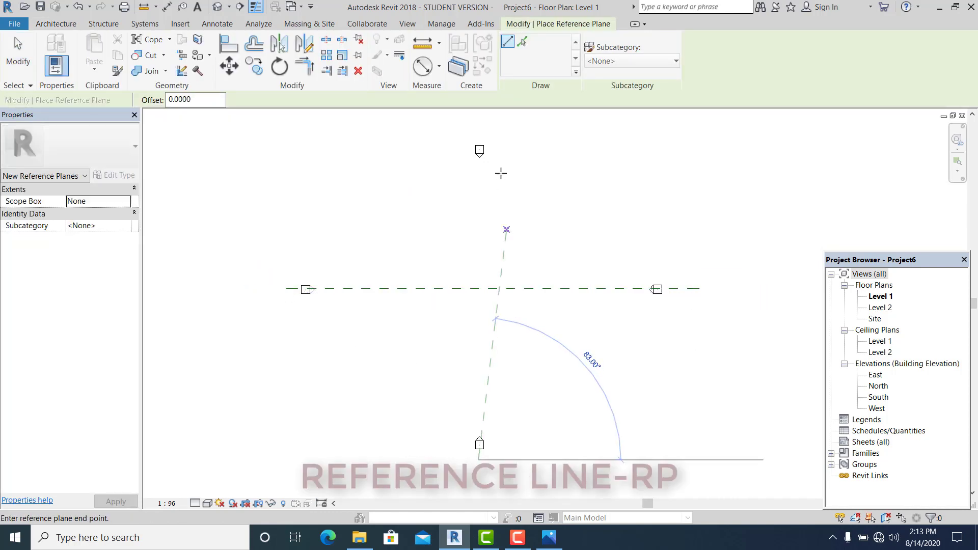
pyautogui.click(478, 135)
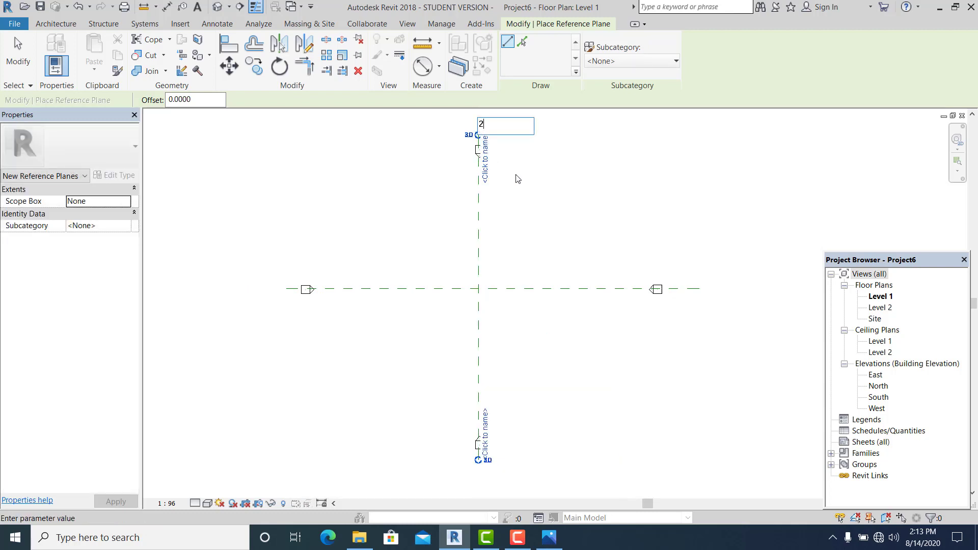
pyautogui.press('Return')
pyautogui.scroll(-1, 509, 244)
pyautogui.press('Escape')
pyautogui.press('Escape')
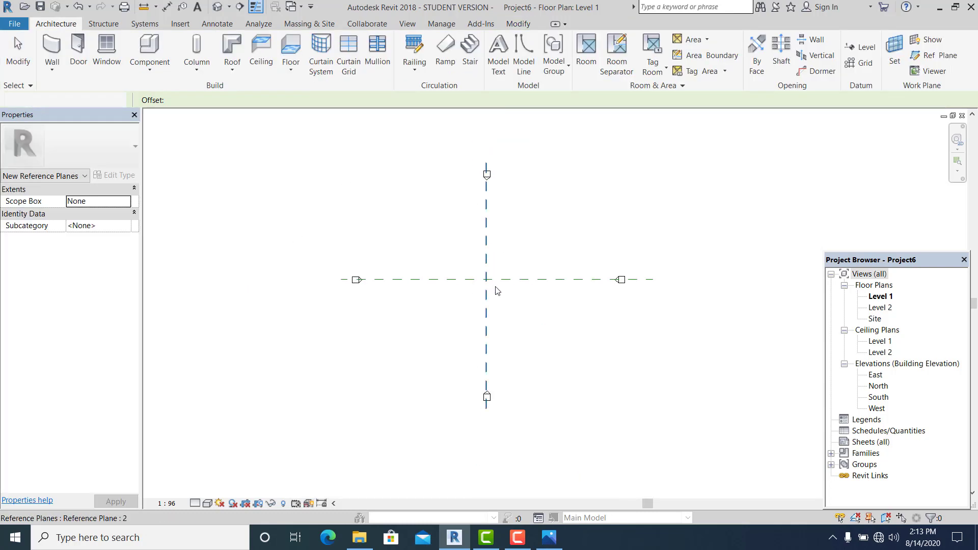
pyautogui.scroll(1, 496, 291)
pyautogui.press('Escape')
pyautogui.scroll(2, 516, 357)
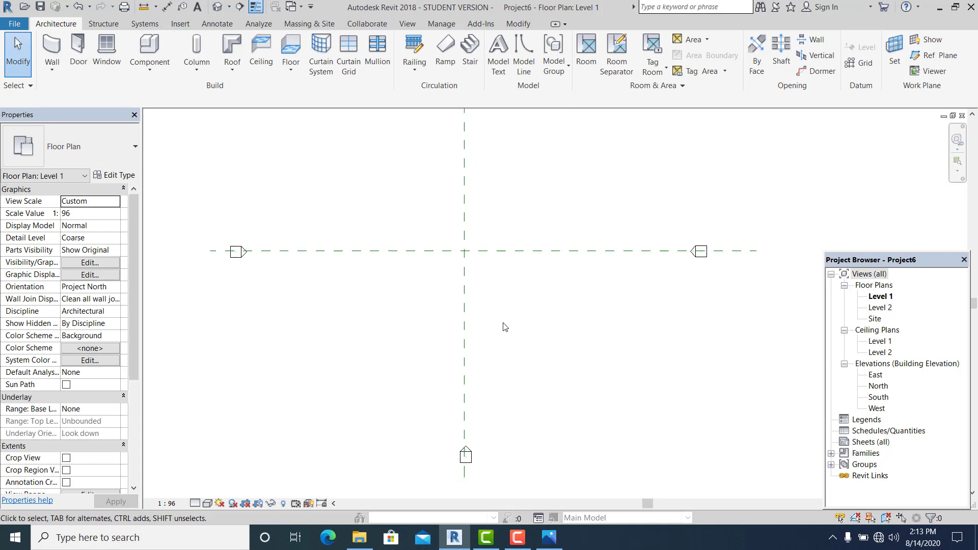
# Draw a third, horizontal reference plane near the south elevation marker and shift it to about 20.44 m below plane 1.
pyautogui.scroll(-1, 509, 333)
pyautogui.press('r')
pyautogui.press('p')
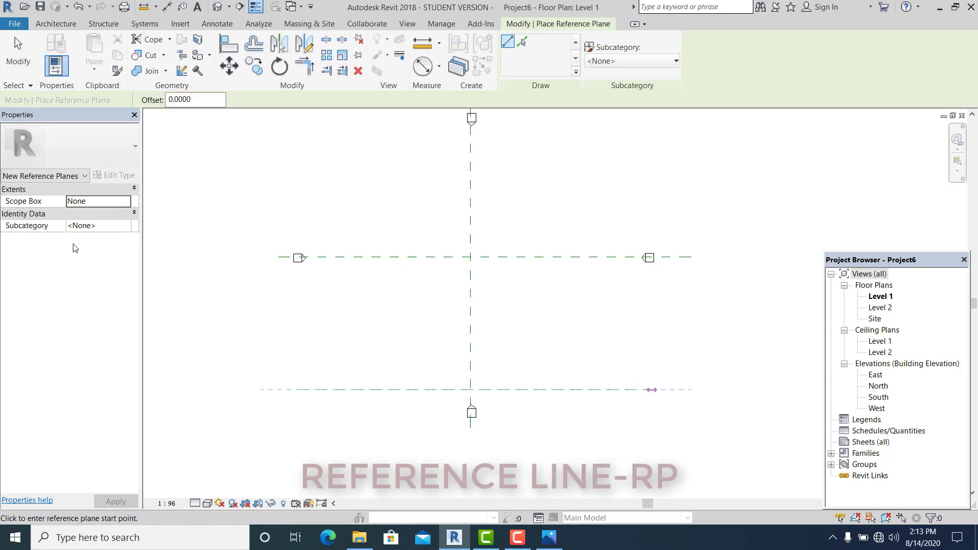
pyautogui.click(18, 54)
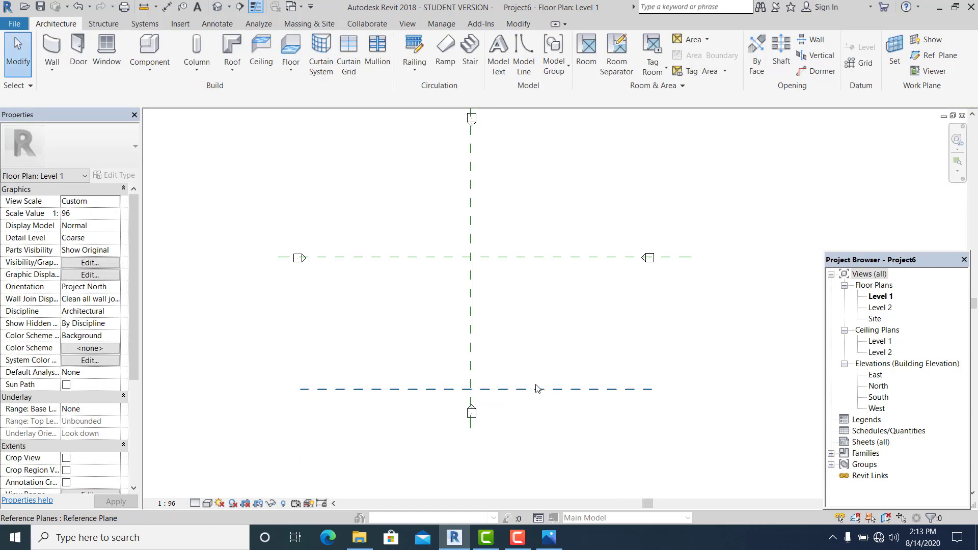
pyautogui.click(536, 388)
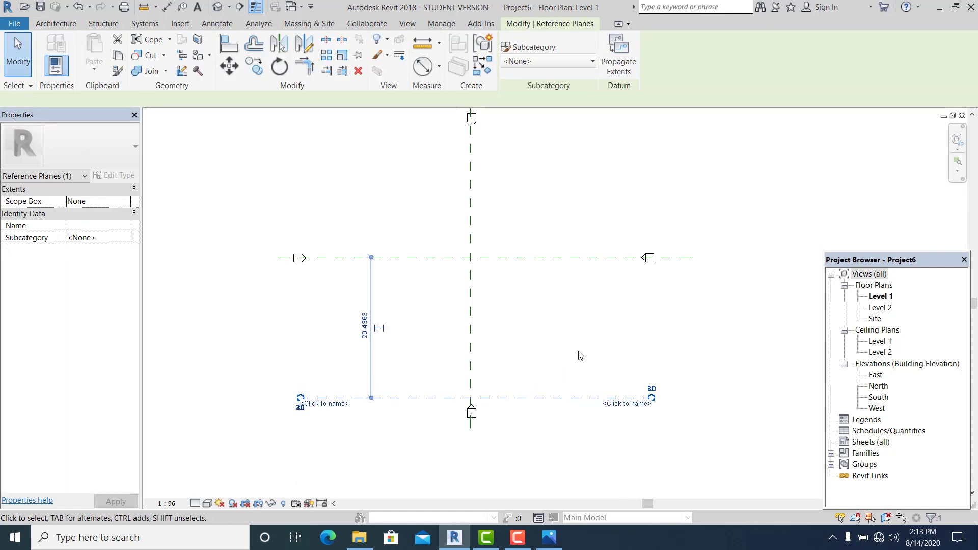
pyautogui.click(580, 357)
# Mirror the southern reference plane about the horizontal centre plane to create a matching northern plane.
pyautogui.click(543, 400)
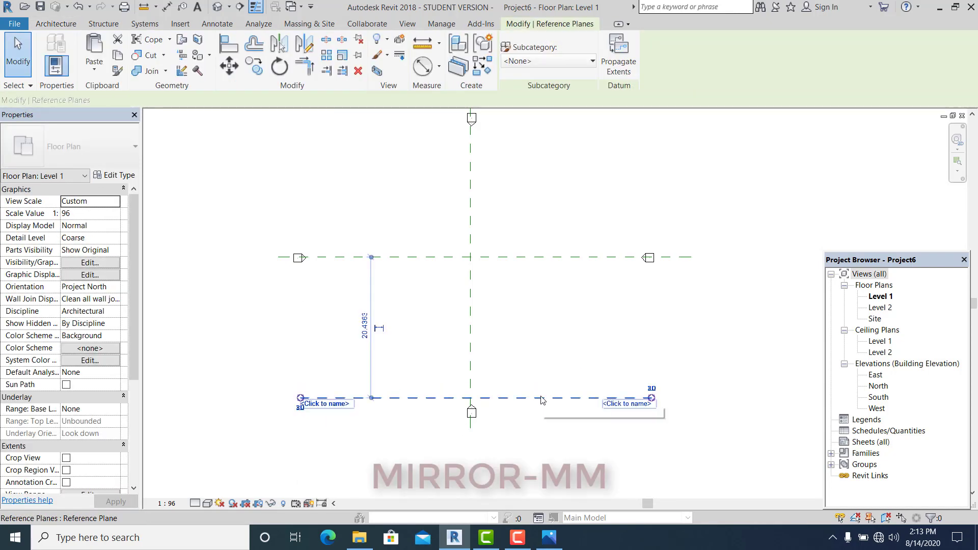
pyautogui.press('m')
pyautogui.press('m')
pyautogui.click(547, 292)
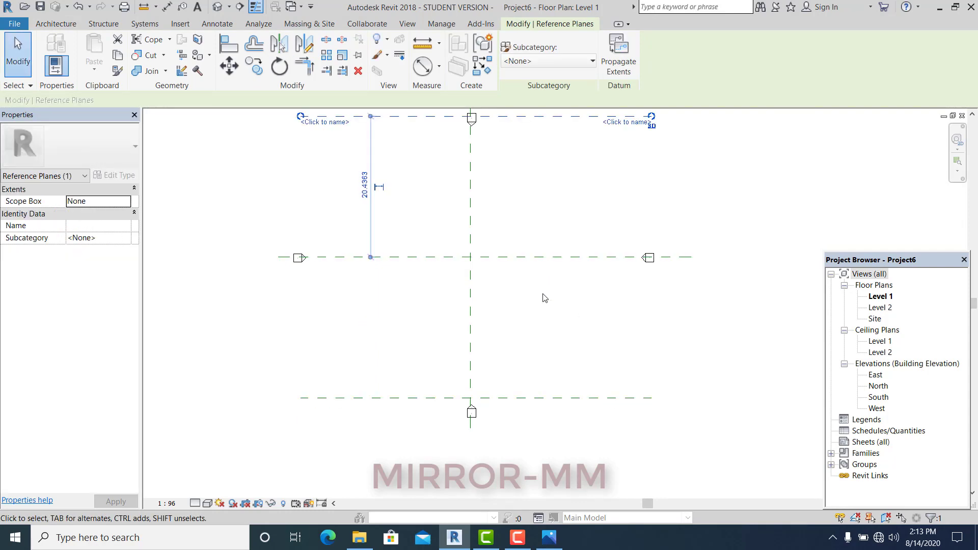
pyautogui.click(541, 297)
pyautogui.scroll(-1, 541, 297)
pyautogui.moveTo(532, 338); pyautogui.dragTo(530, 311, button='middle')
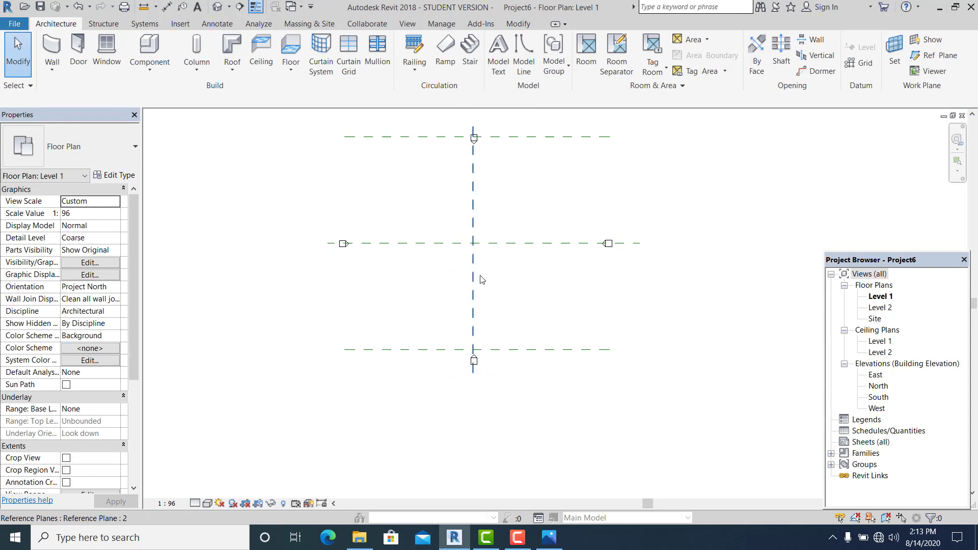
pyautogui.moveTo(489, 299); pyautogui.dragTo(502, 352, button='middle')
pyautogui.scroll(-1, 493, 325)
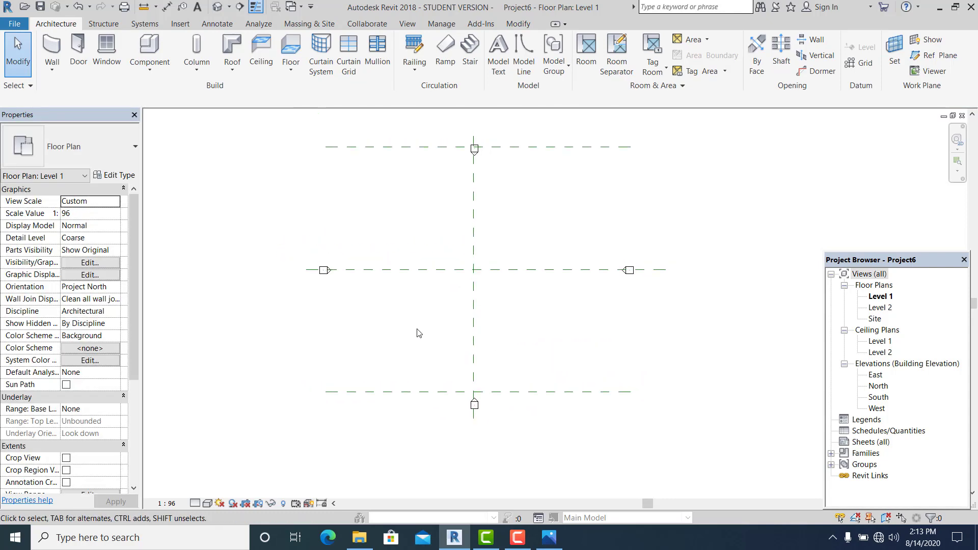
pyautogui.scroll(1, 417, 334)
pyautogui.moveTo(412, 340); pyautogui.dragTo(358, 328, button='middle')
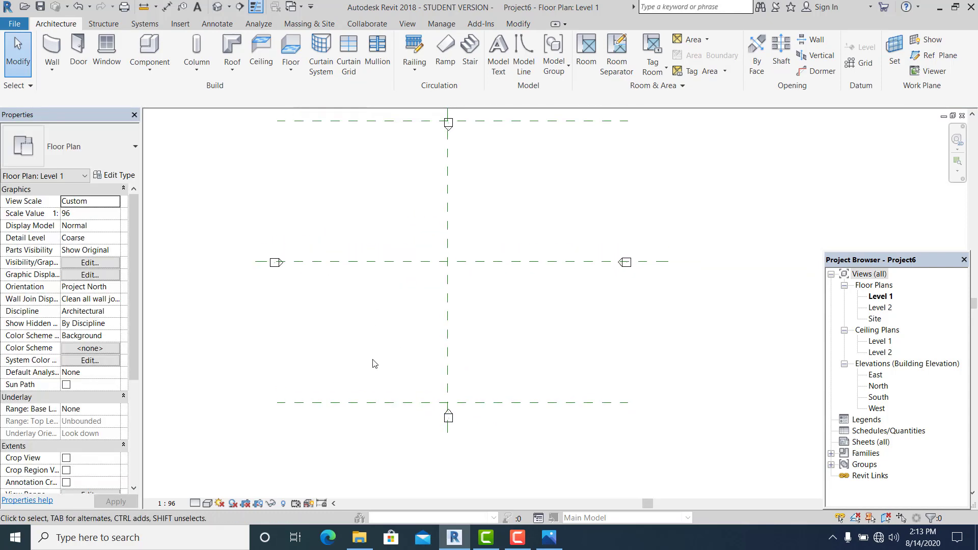
pyautogui.scroll(2, 373, 360)
pyautogui.moveTo(390, 389); pyautogui.dragTo(403, 427, button='middle')
pyautogui.scroll(-1, 406, 434)
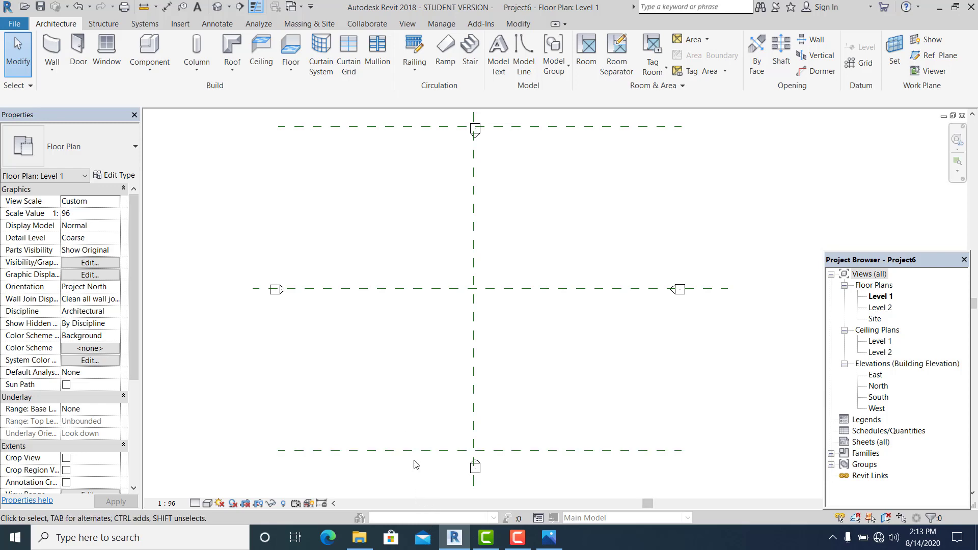
pyautogui.moveTo(388, 339); pyautogui.dragTo(380, 305, button='middle')
pyautogui.moveTo(319, 249); pyautogui.dragTo(280, 337, button='middle')
pyautogui.moveTo(380, 371); pyautogui.dragTo(416, 321, button='middle')
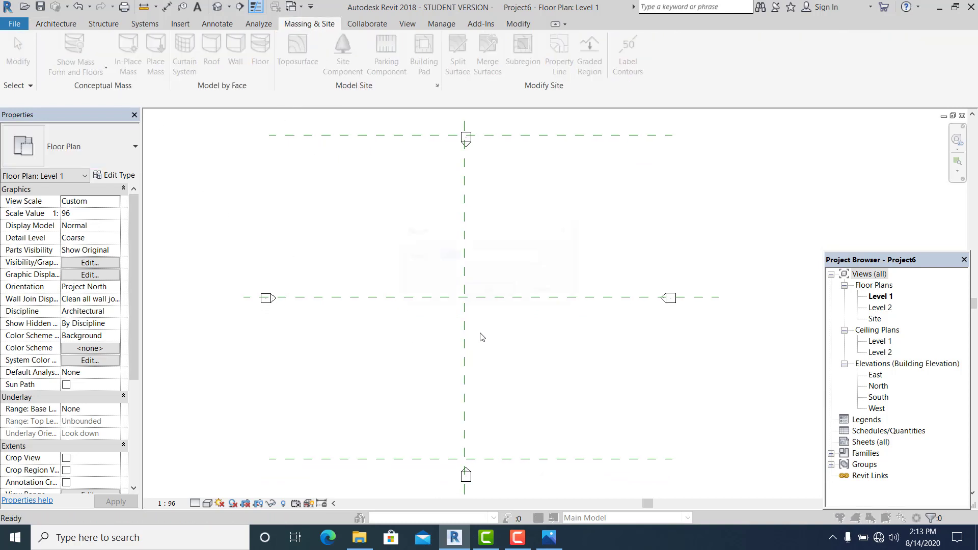
# Start an in-place mass and place a reference point on the horizontal centre plane near the west elevation marker.
pyautogui.click(468, 289)
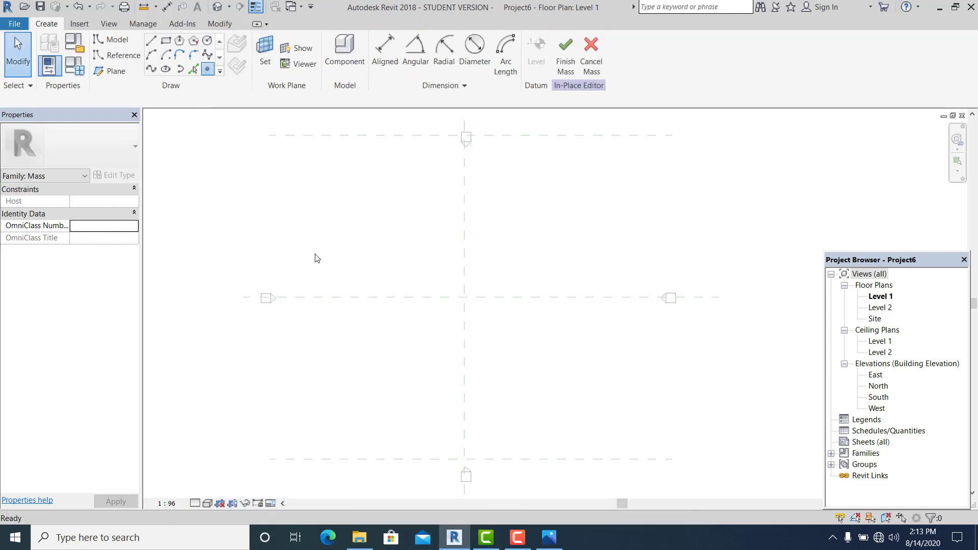
pyautogui.press('l')
pyautogui.press('i')
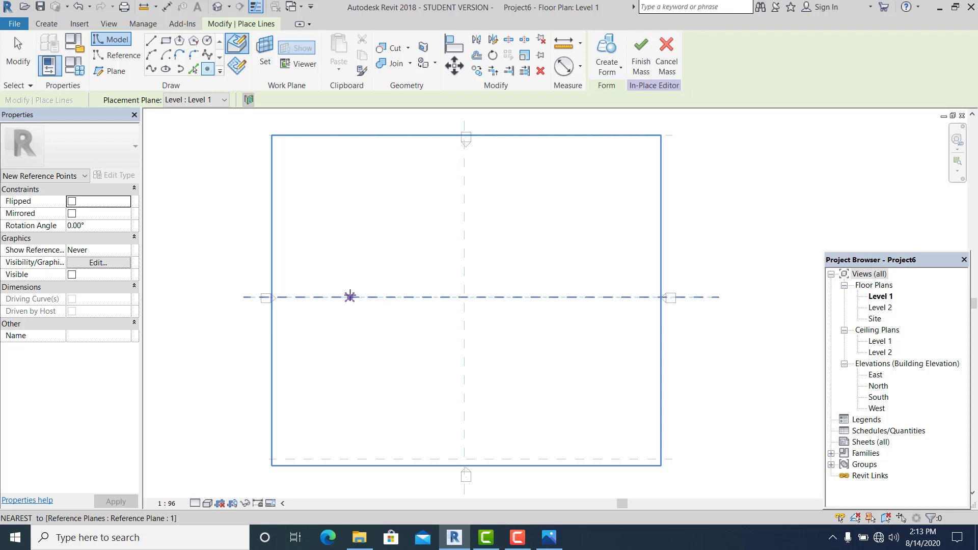
pyautogui.click(311, 297)
# Place three closely spaced reference points on the southern reference plane, west of the vertical plane.
pyautogui.moveTo(379, 332); pyautogui.dragTo(379, 284, button='middle')
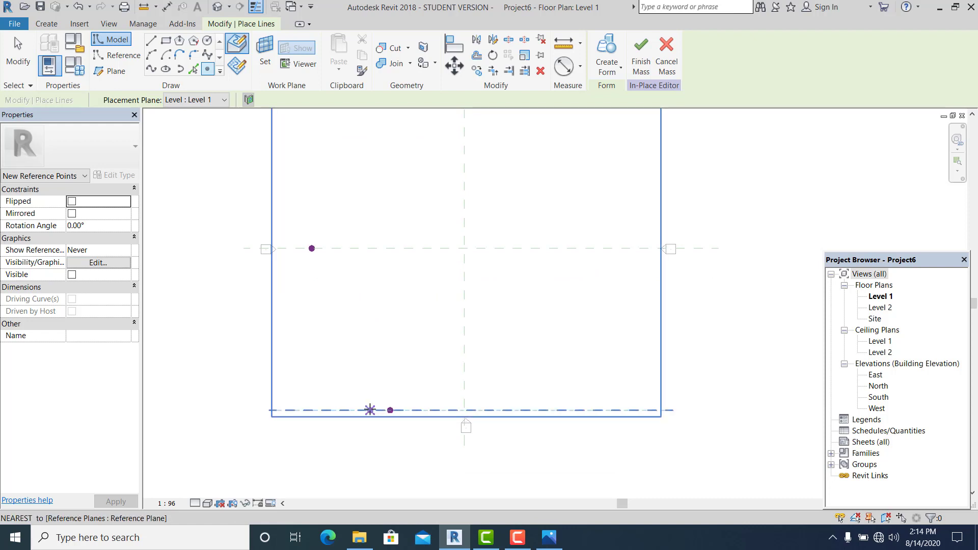
pyautogui.click(347, 410)
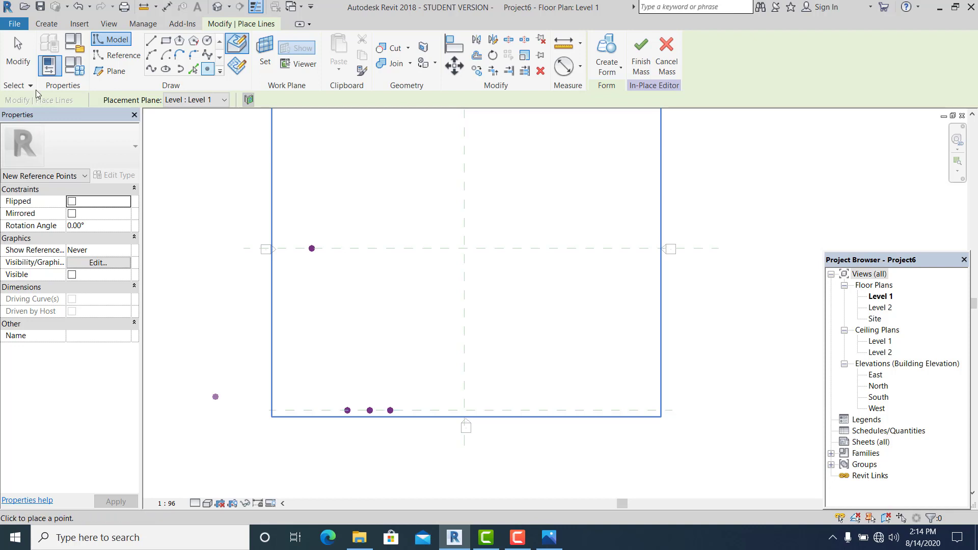
pyautogui.click(18, 54)
# Nudge the three southern reference points slightly east along their reference plane.
pyautogui.moveTo(316, 377); pyautogui.dragTo(407, 436)
pyautogui.press('Right')
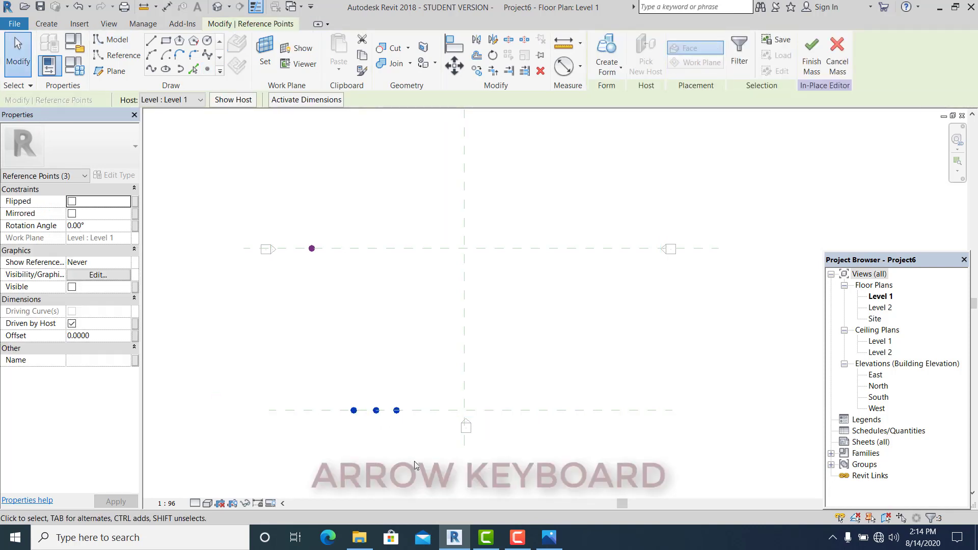
pyautogui.press('Escape')
# Mirror the three southern reference points about the horizontal centre plane onto the northern reference plane.
pyautogui.scroll(-1, 406, 431)
pyautogui.moveTo(402, 432); pyautogui.dragTo(398, 429, button='middle')
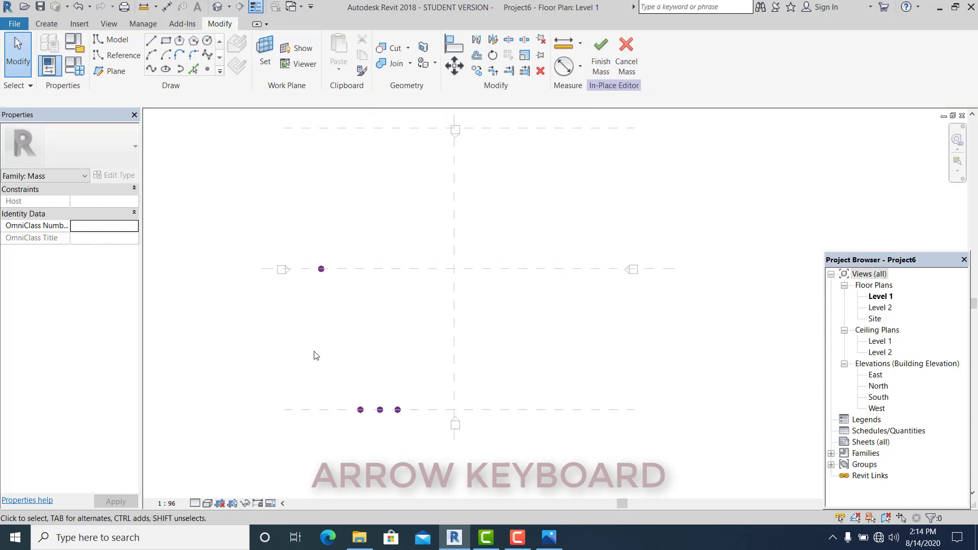
pyautogui.moveTo(313, 351); pyautogui.dragTo(413, 429)
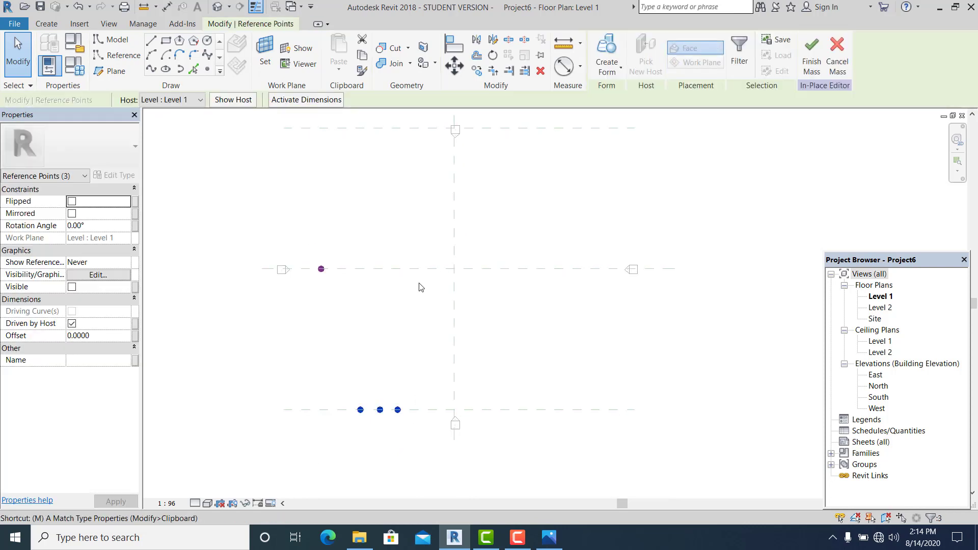
pyautogui.click(420, 287)
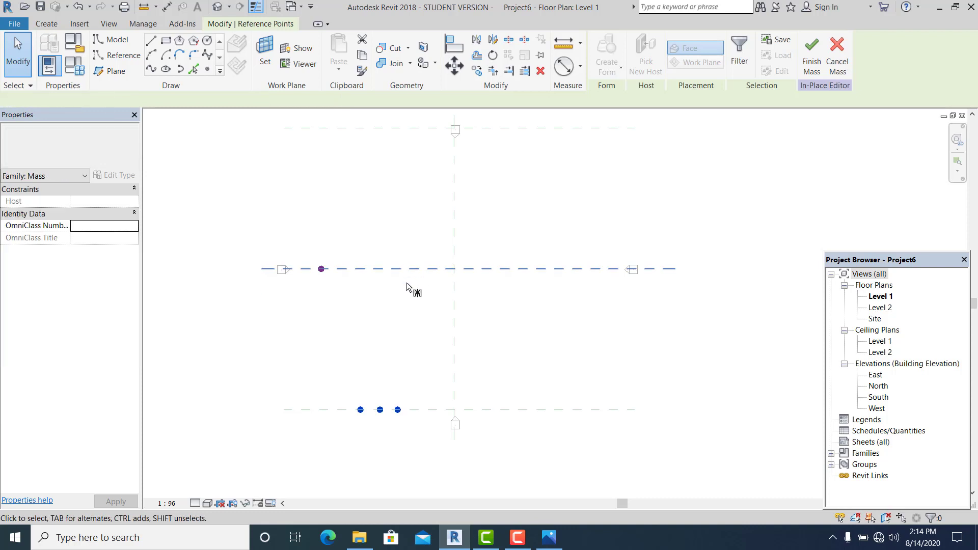
# Connect the three northern reference points with a spline through points, and do the same for the three southern ones.
pyautogui.click(152, 72)
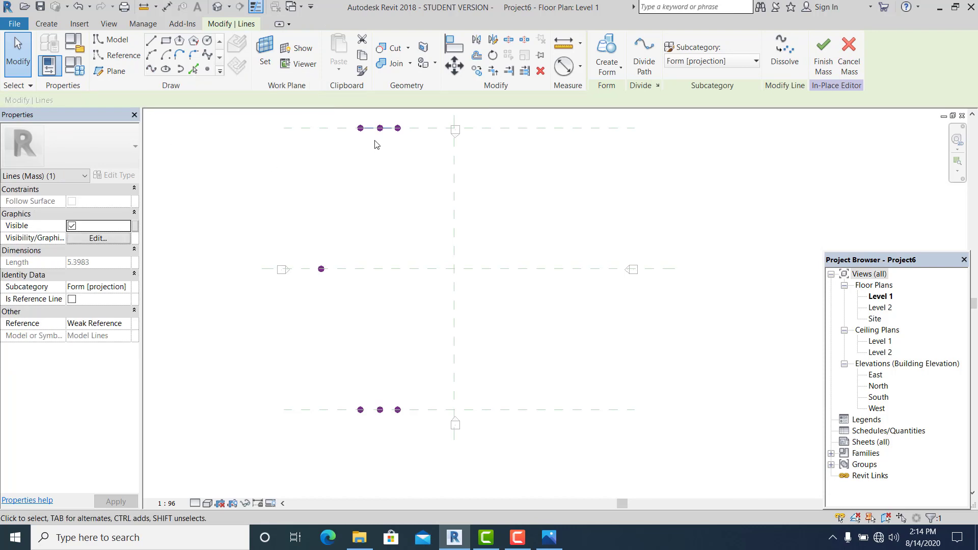
pyautogui.moveTo(377, 187); pyautogui.dragTo(354, 206, button='middle')
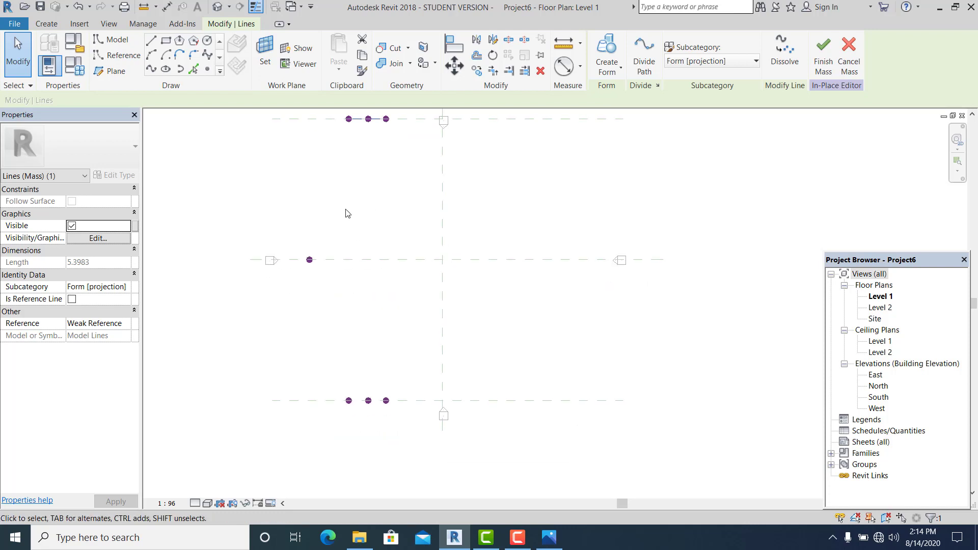
pyautogui.middleClick(354, 310)
pyautogui.moveTo(326, 360); pyautogui.dragTo(415, 420)
pyautogui.click(153, 73)
# Draw a spline through the westernmost southern point, the centre-plane point and the westernmost northern point, and make it a reference line.
pyautogui.moveTo(302, 345); pyautogui.dragTo(356, 410)
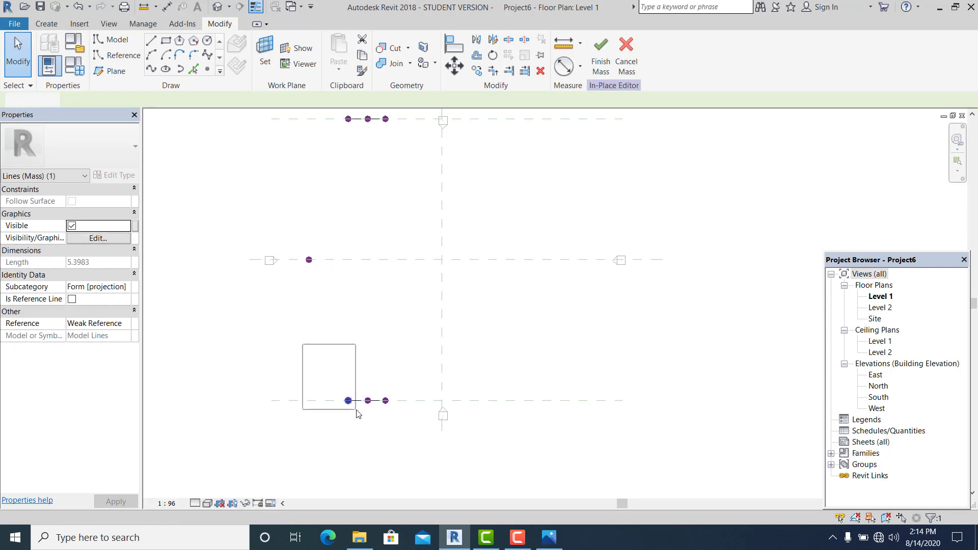
pyautogui.keyDown('ctrl'); pyautogui.moveTo(297, 227); pyautogui.dragTo(320, 287); pyautogui.keyUp('ctrl')
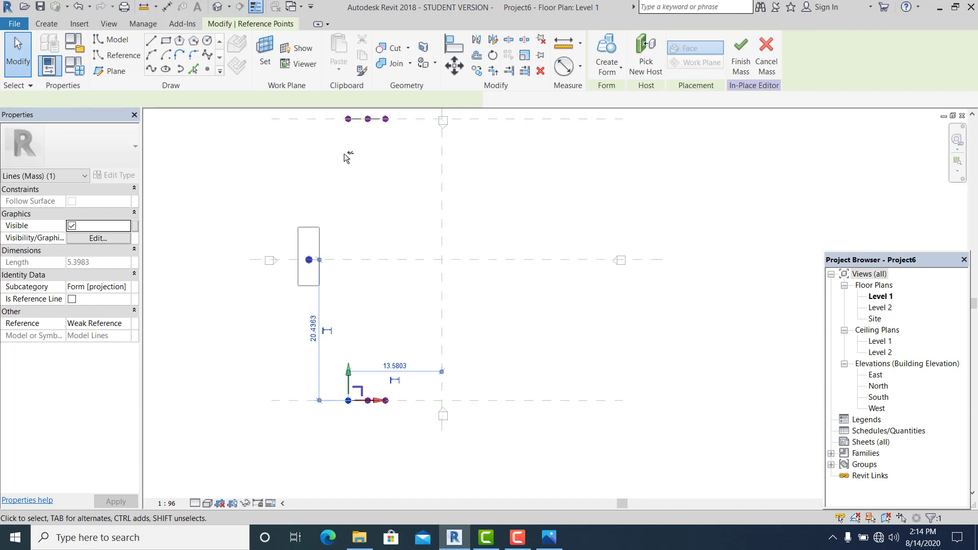
pyautogui.keyDown('ctrl'); pyautogui.moveTo(345, 151); pyautogui.dragTo(354, 112); pyautogui.keyUp('ctrl')
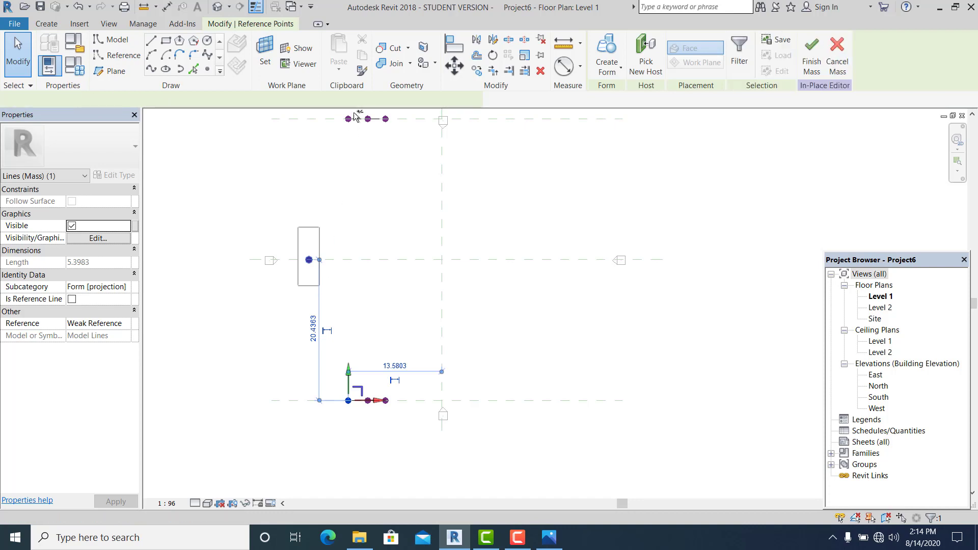
pyautogui.click(151, 70)
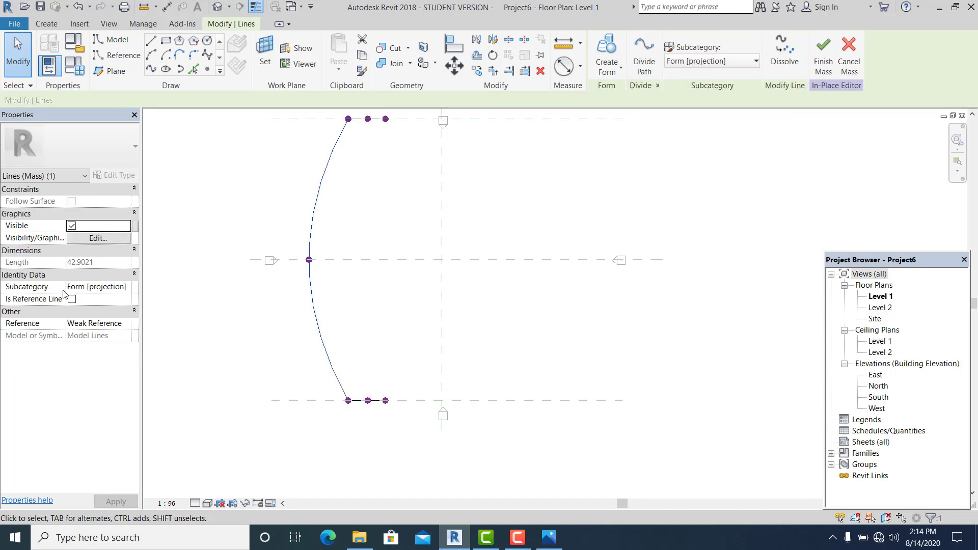
pyautogui.click(71, 299)
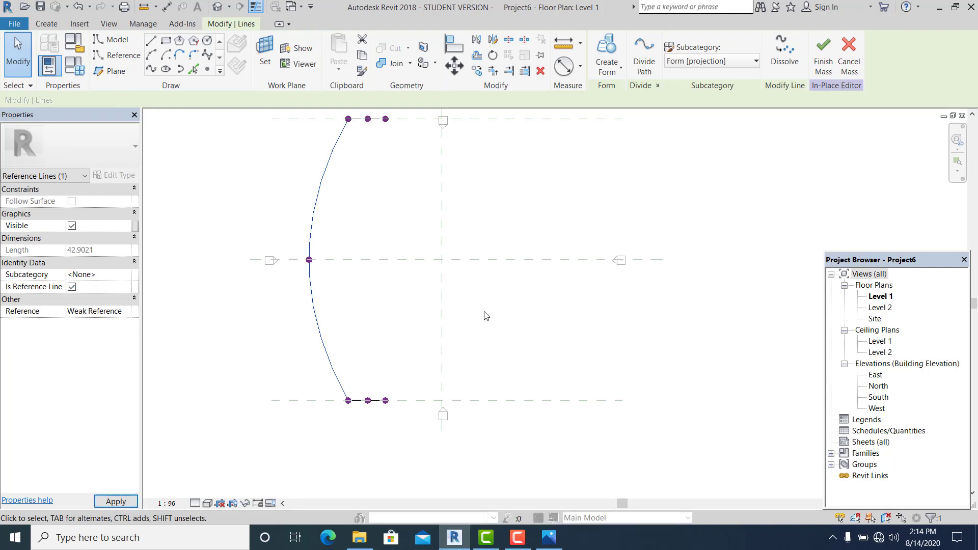
pyautogui.click(530, 381)
# Place a reference point on the horizontal centre plane just west of the curve's middle point.
pyautogui.scroll(-1, 533, 385)
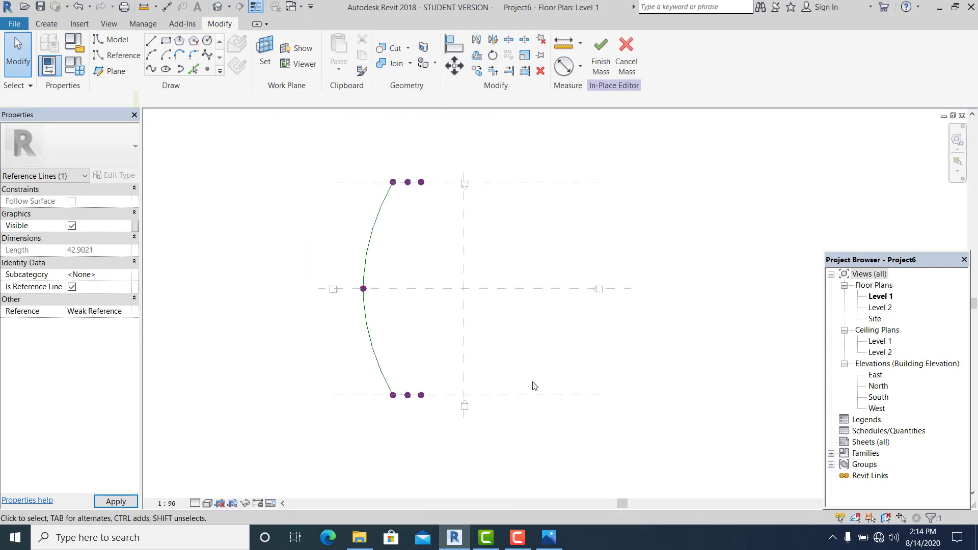
pyautogui.scroll(2, 403, 349)
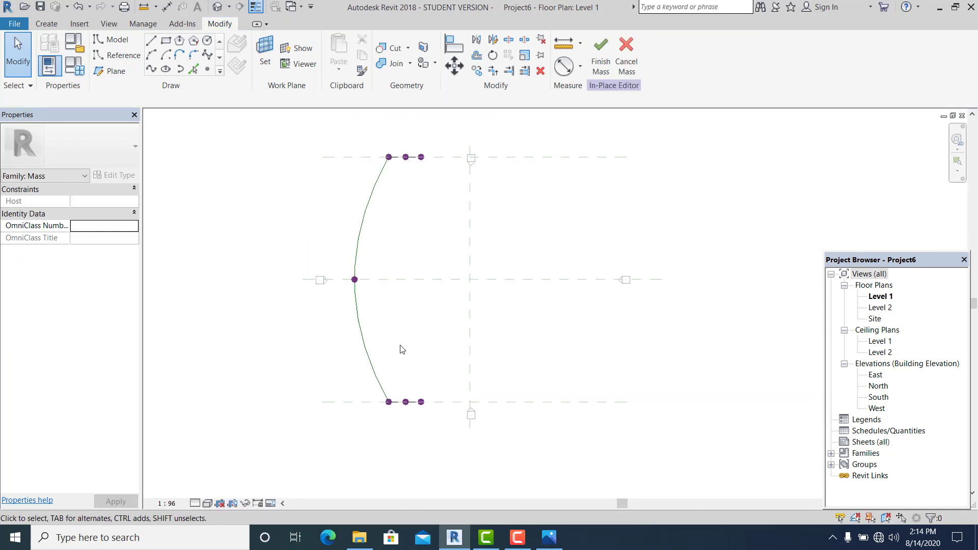
pyautogui.click(207, 68)
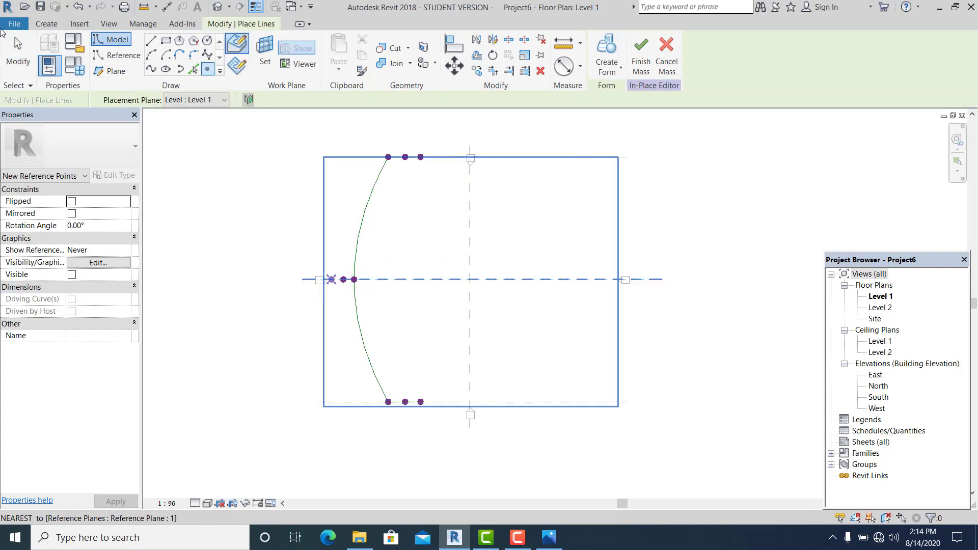
pyautogui.click(18, 51)
# Draw a spline through the middle southern point, the new centre-plane point and the middle northern point, and make it a reference line.
pyautogui.scroll(1, 404, 432)
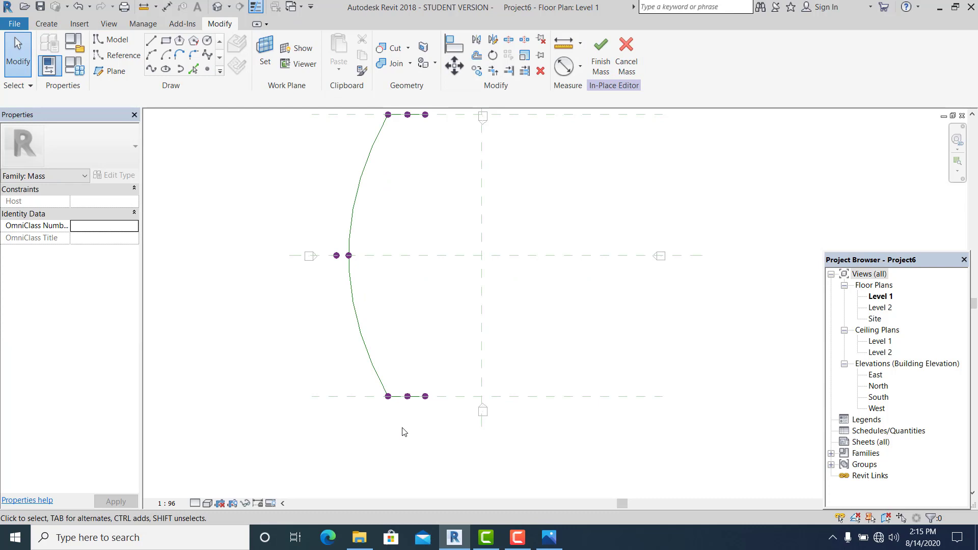
pyautogui.click(417, 393)
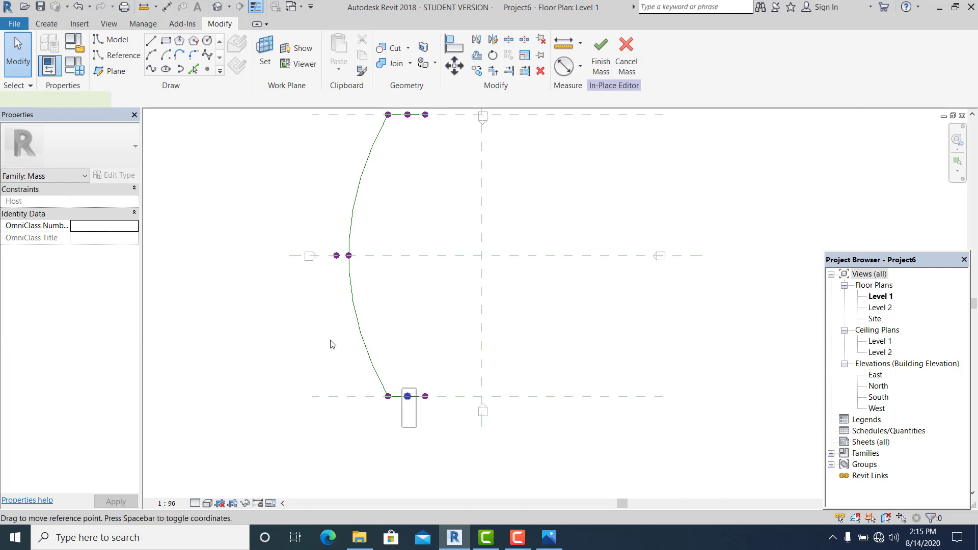
pyautogui.keyDown('ctrl'); pyautogui.click(337, 253); pyautogui.keyUp('ctrl')
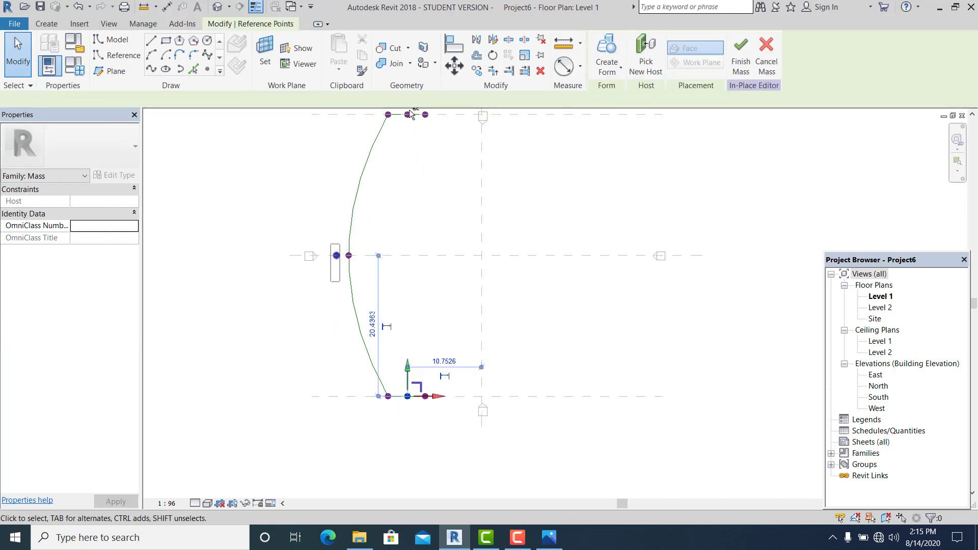
pyautogui.keyDown('ctrl'); pyautogui.click(410, 112); pyautogui.keyUp('ctrl')
pyautogui.click(151, 70)
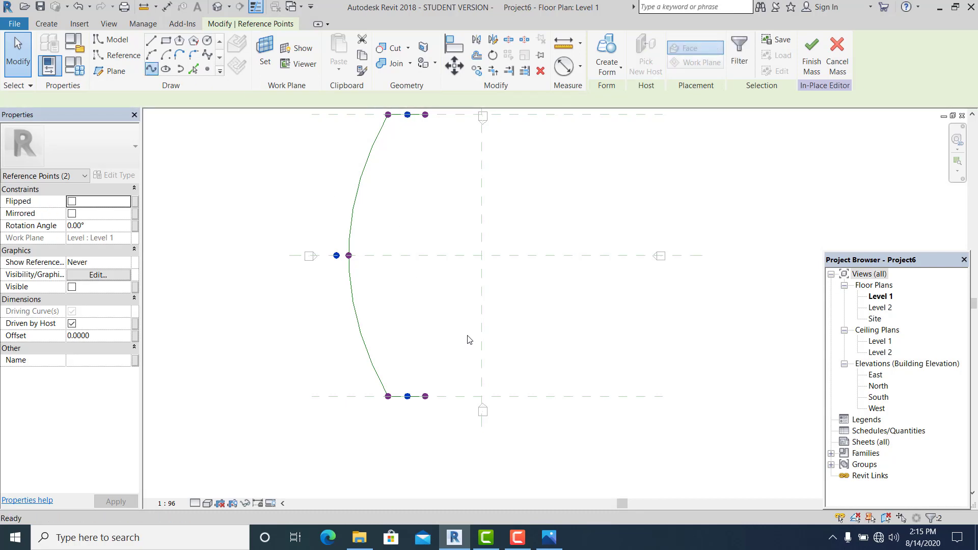
pyautogui.click(71, 299)
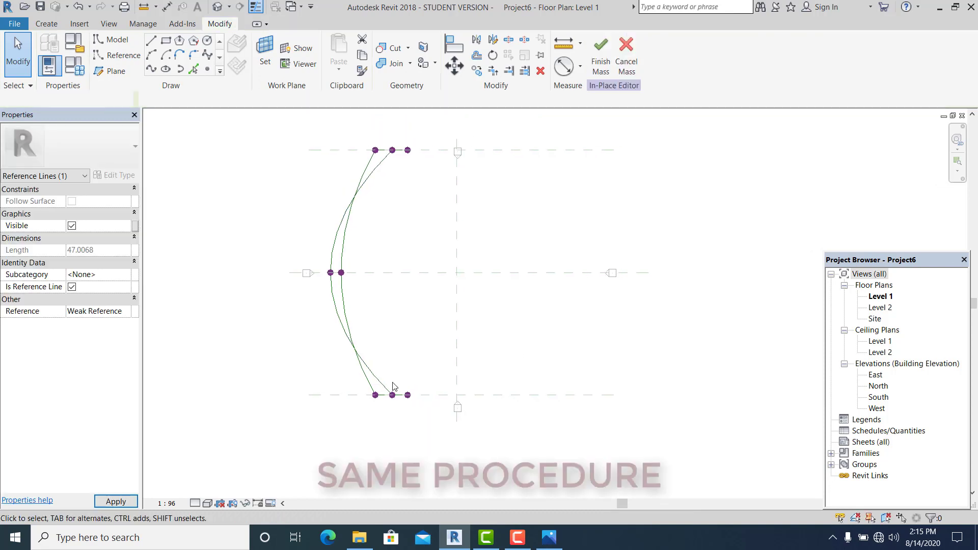
# Connect the easternmost southern and northern points with a spline through points, and make it a reference line.
pyautogui.scroll(1, 393, 412)
pyautogui.moveTo(401, 411); pyautogui.dragTo(427, 369)
pyautogui.moveTo(463, 190); pyautogui.dragTo(451, 249, button='middle')
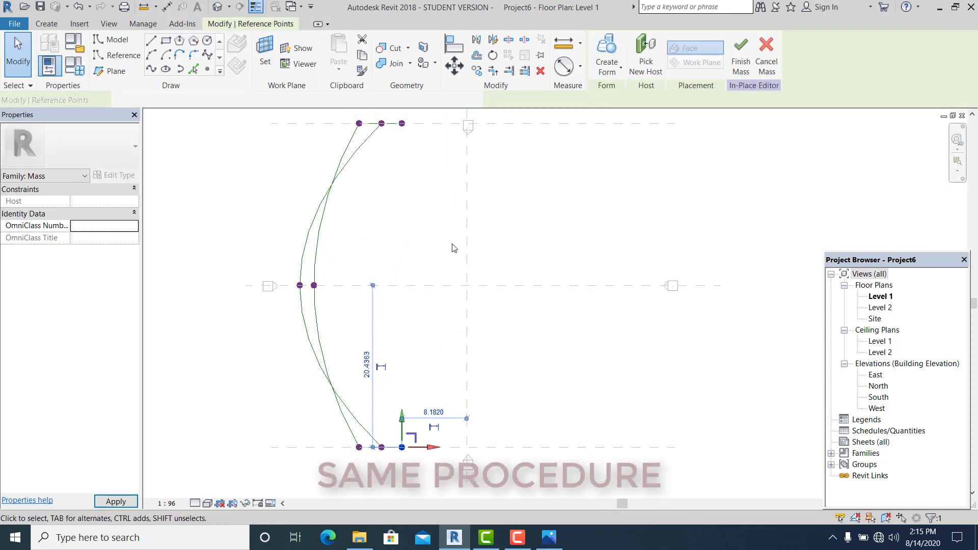
pyautogui.keyDown('ctrl'); pyautogui.click(402, 123); pyautogui.keyUp('ctrl')
pyautogui.click(151, 69)
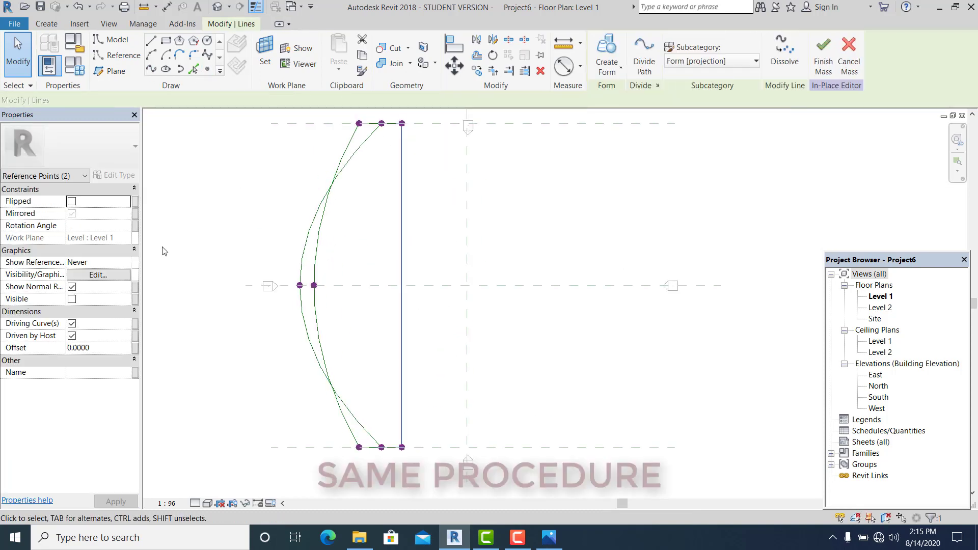
pyautogui.click(72, 300)
# Add a reference point at the midpoint of the straight reference line and move it west along the centre plane to bow the line.
pyautogui.click(207, 69)
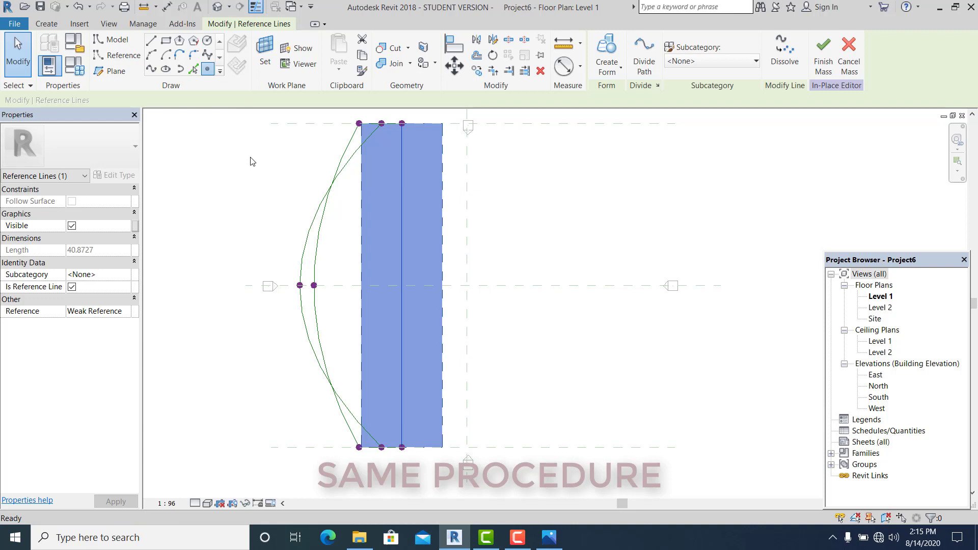
pyautogui.click(402, 286)
pyautogui.press('Escape')
pyautogui.moveTo(419, 298); pyautogui.dragTo(364, 286)
pyautogui.click(406, 101)
pyautogui.click(402, 285)
pyautogui.click(441, 350)
pyautogui.scroll(-2, 441, 350)
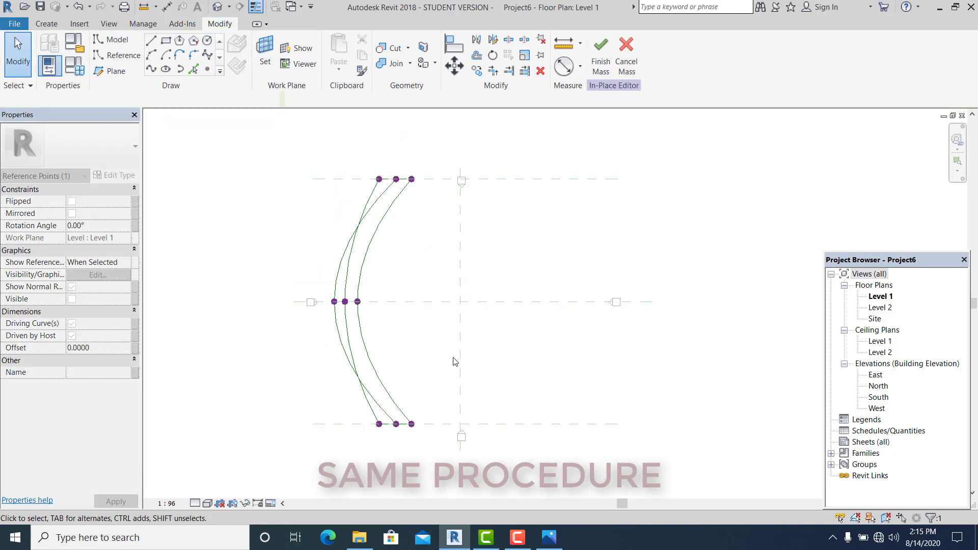
# Place a reference point on the northern reference plane east of the existing three and duplicate it onto the southern reference plane.
pyautogui.scroll(1, 426, 399)
pyautogui.moveTo(426, 399); pyautogui.dragTo(421, 397, button='middle')
pyautogui.click(208, 69)
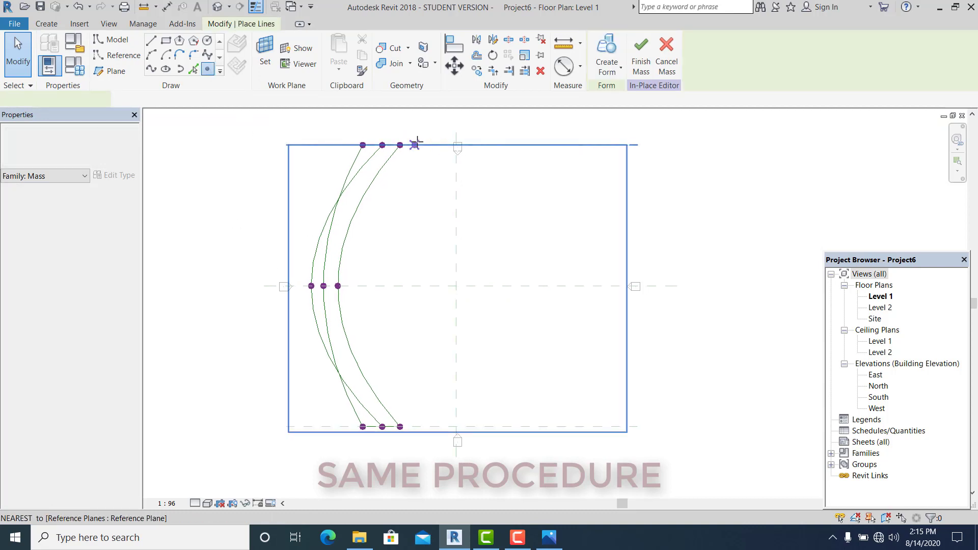
pyautogui.click(428, 145)
pyautogui.moveTo(419, 162); pyautogui.dragTo(442, 139)
pyautogui.keyDown('ctrl'); pyautogui.moveTo(428, 145); pyautogui.dragTo(427, 426); pyautogui.keyUp('ctrl')
pyautogui.click(548, 402)
pyautogui.moveTo(416, 369); pyautogui.dragTo(410, 353, button='middle')
# Place a reference point on the horizontal centre plane between the three curves and the vertical plane.
pyautogui.click(208, 69)
pyautogui.click(377, 269)
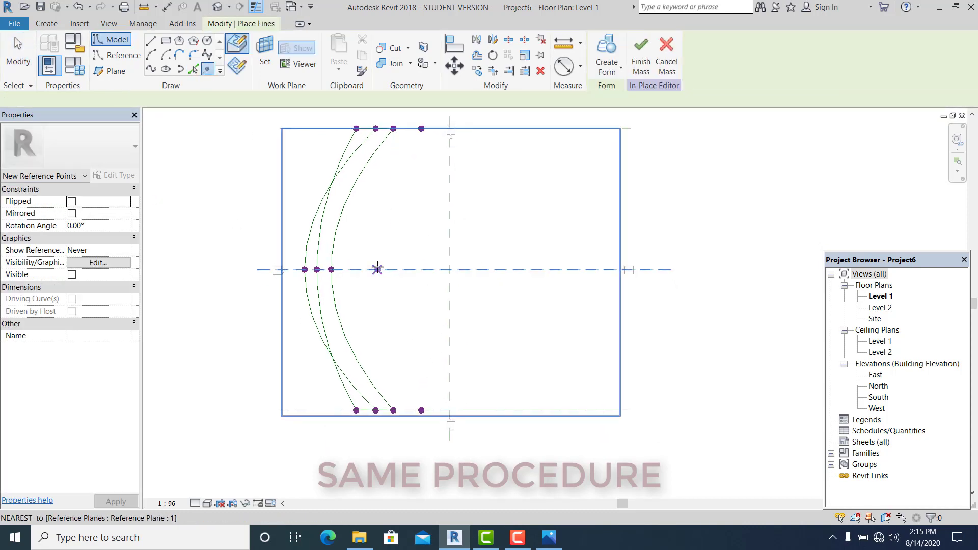
pyautogui.press('Escape')
pyautogui.press('Escape')
# Draw a fourth spline through the new southern, centre-plane and northern points, and make it a reference line.
pyautogui.moveTo(426, 401); pyautogui.dragTo(426, 401)
pyautogui.keyDown('ctrl'); pyautogui.click(378, 269); pyautogui.keyUp('ctrl')
pyautogui.keyDown('ctrl'); pyautogui.moveTo(416, 157); pyautogui.dragTo(429, 122); pyautogui.keyUp('ctrl')
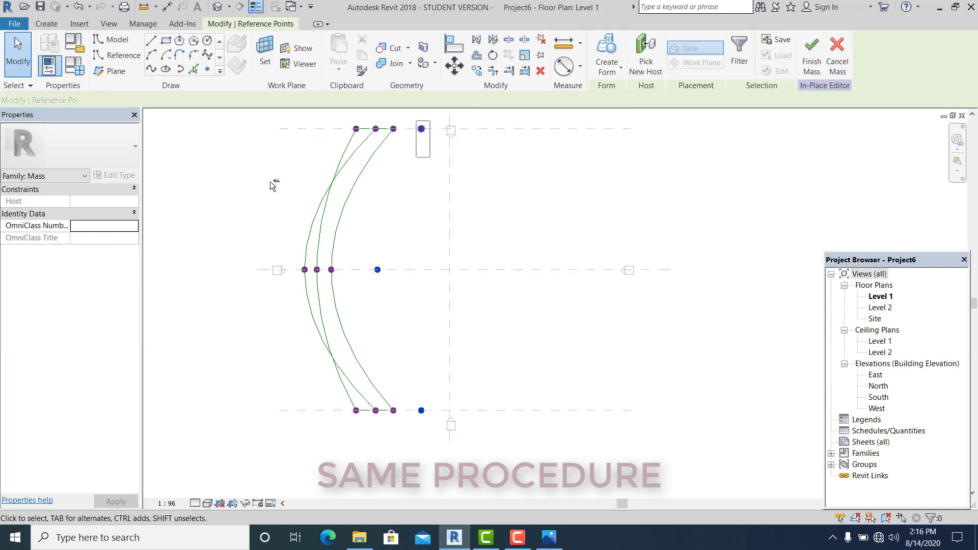
pyautogui.click(151, 70)
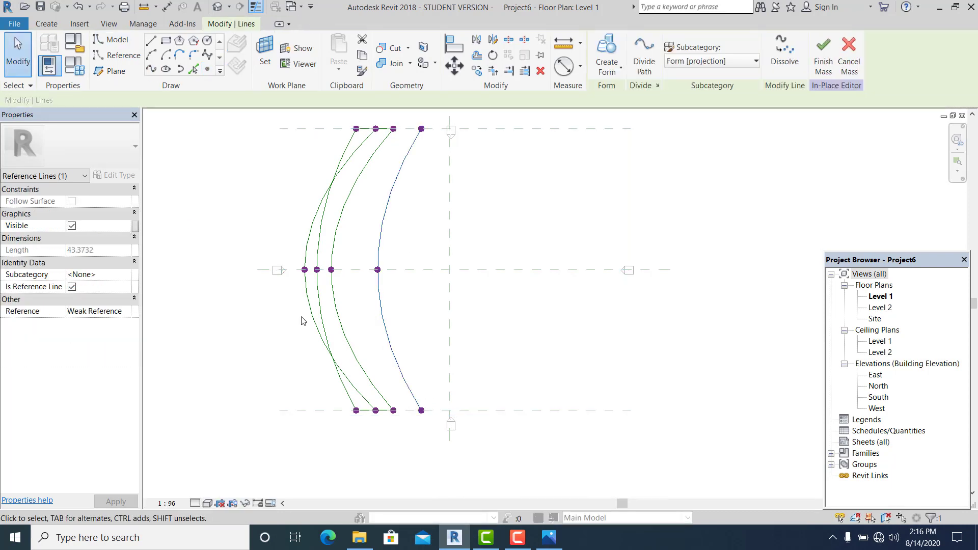
pyautogui.click(363, 329)
pyautogui.moveTo(500, 317); pyautogui.dragTo(488, 350, button='middle')
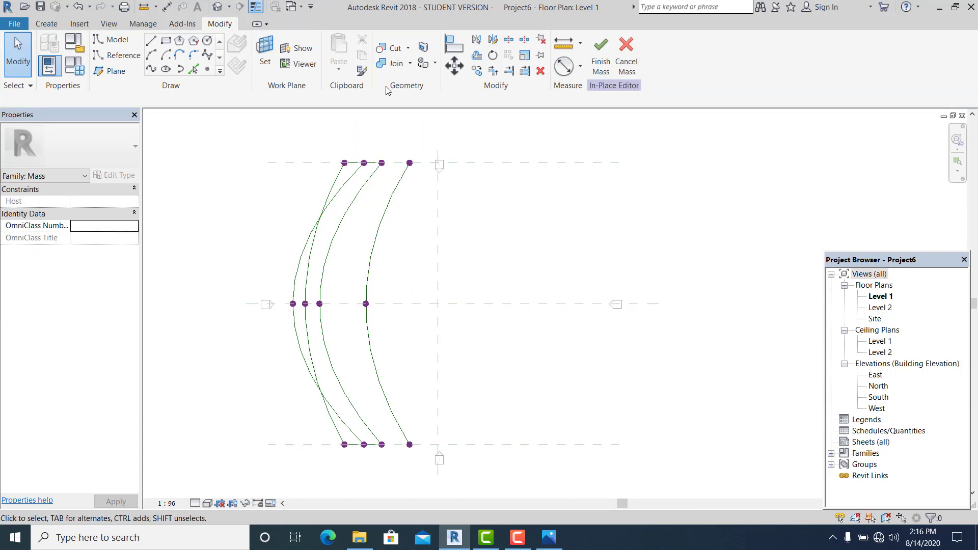
# In the 3D view, raise the westernmost middle point to an offset of about 14.75 and the third one from the west to about 21.85.
pyautogui.click(223, 7)
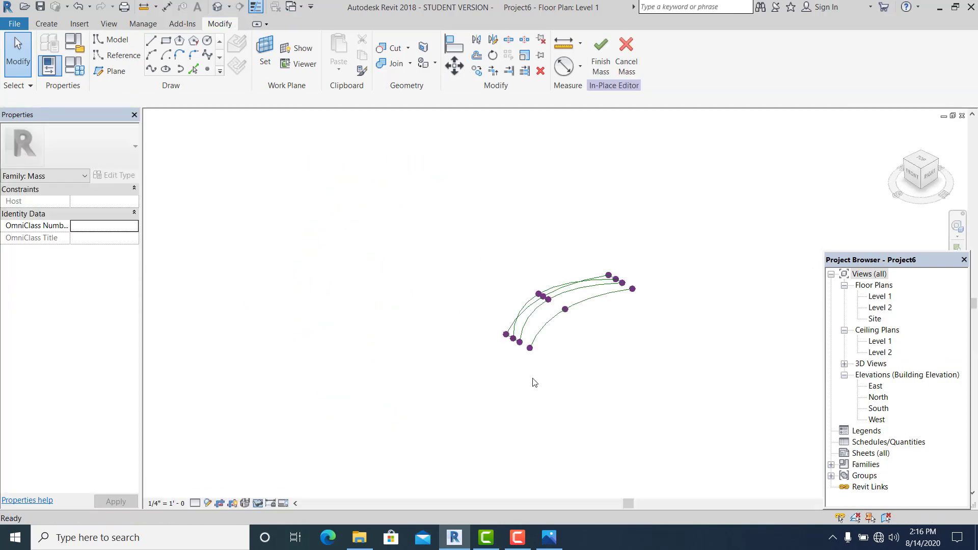
pyautogui.keyDown('shift'); pyautogui.moveTo(527, 384); pyautogui.dragTo(605, 417, button='middle'); pyautogui.keyUp('shift')
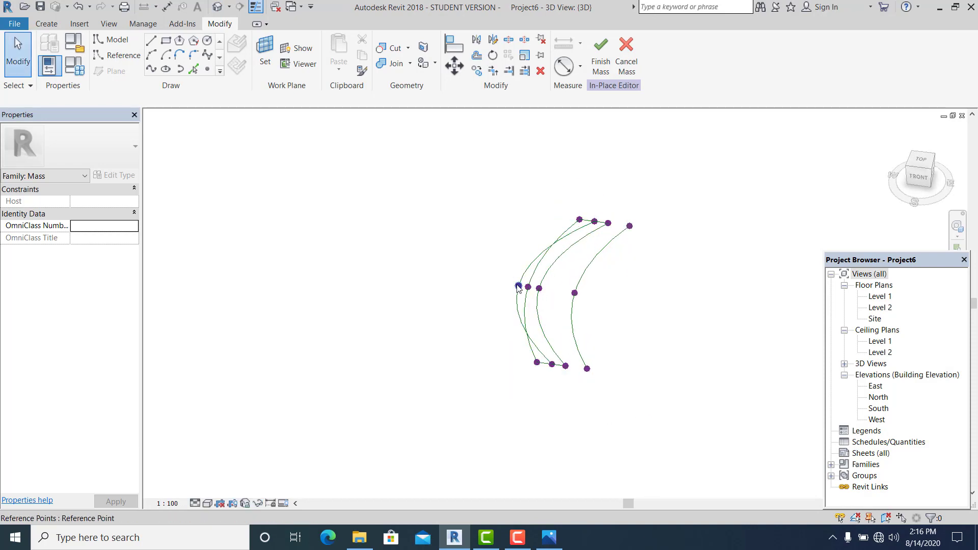
pyautogui.moveTo(518, 287); pyautogui.dragTo(518, 211)
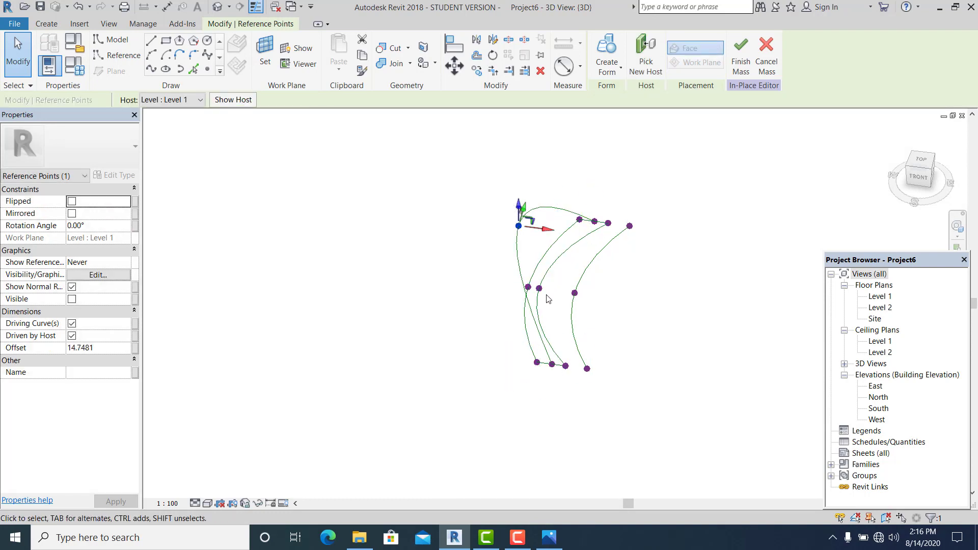
pyautogui.click(546, 299)
pyautogui.click(539, 288)
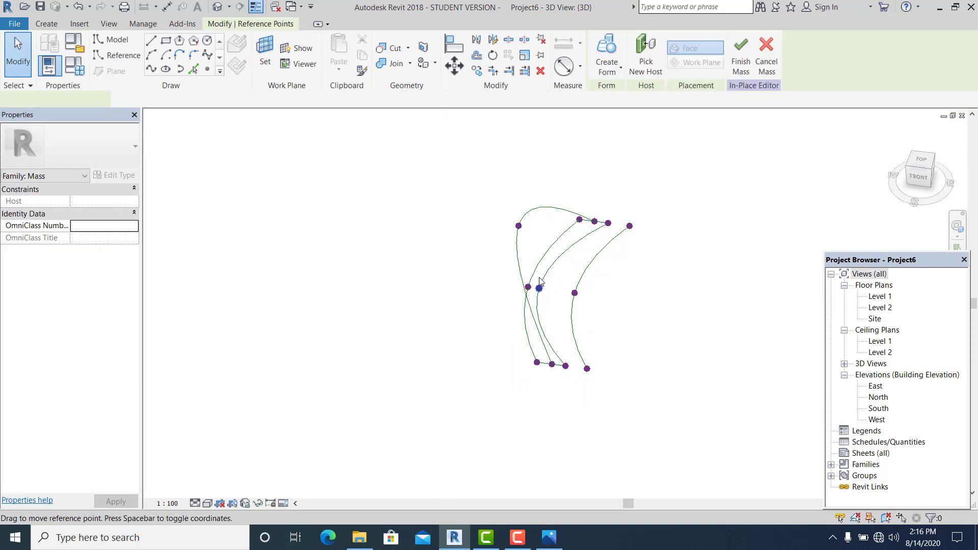
pyautogui.moveTo(541, 283); pyautogui.dragTo(539, 200)
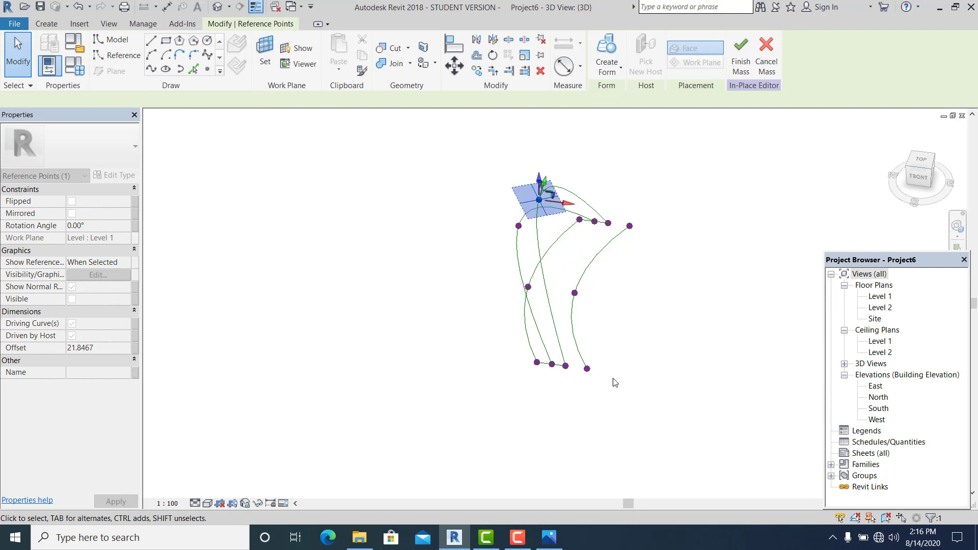
pyautogui.click(615, 382)
# In the South elevation, lower both raised middle points, bringing the higher one to an offset of about 9.39.
pyautogui.doubleClick(878, 408)
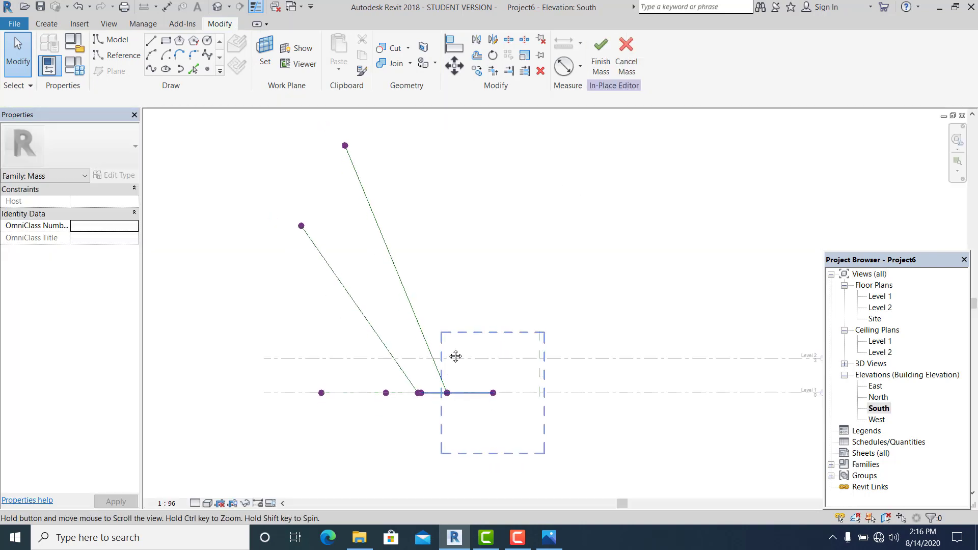
pyautogui.click(313, 207)
pyautogui.moveTo(311, 263); pyautogui.dragTo(311, 290)
pyautogui.click(340, 117)
pyautogui.click(356, 123)
pyautogui.moveTo(369, 247); pyautogui.dragTo(379, 312, button='middle')
pyautogui.moveTo(363, 153); pyautogui.dragTo(361, 294)
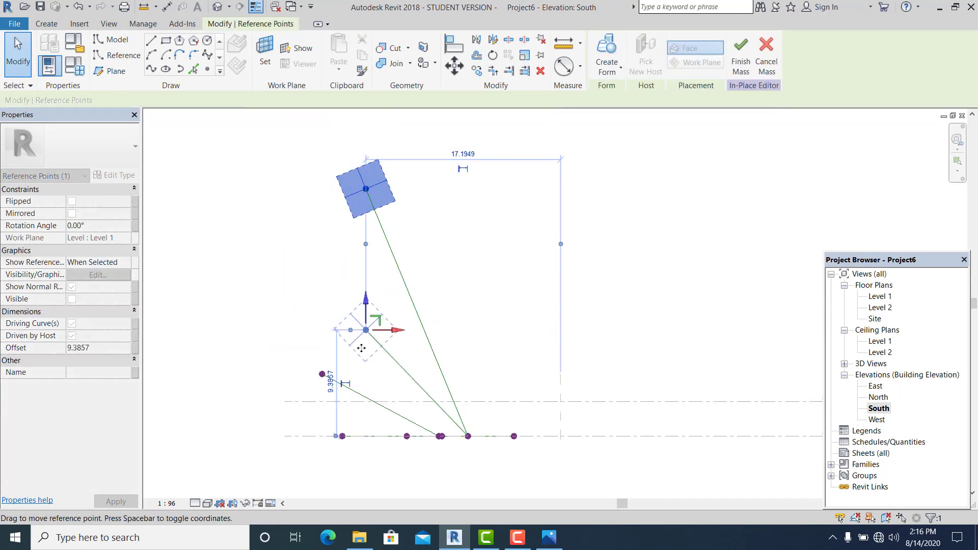
pyautogui.moveTo(351, 466); pyautogui.dragTo(353, 421, button='middle')
pyautogui.click(393, 423)
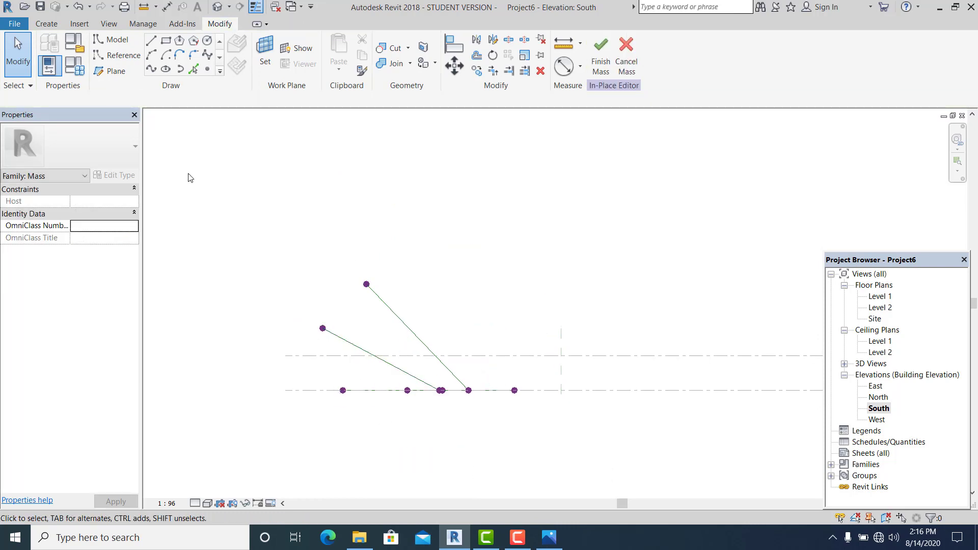
# In the 3D view, connect the middle points of the three western curves with a spline through points and make it a reference line.
pyautogui.click(218, 7)
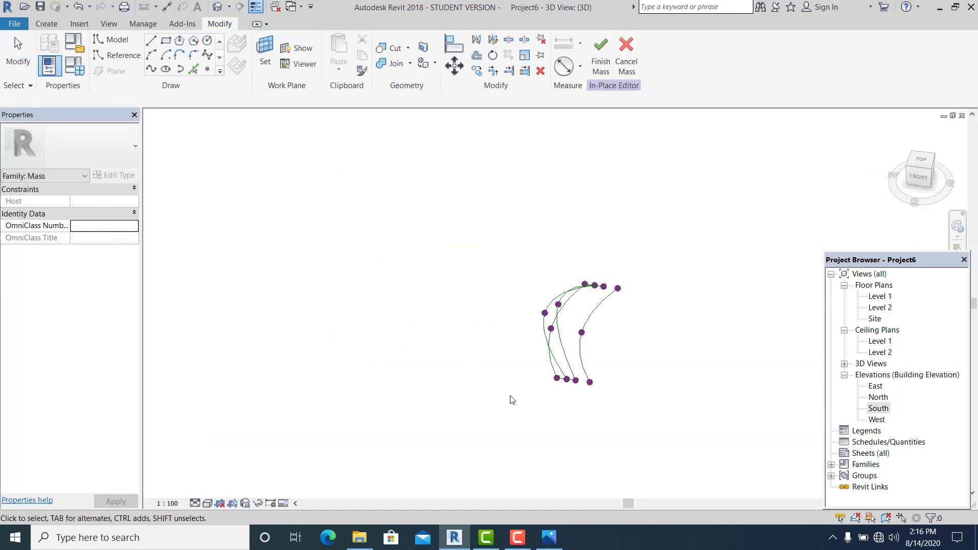
pyautogui.scroll(3, 555, 346)
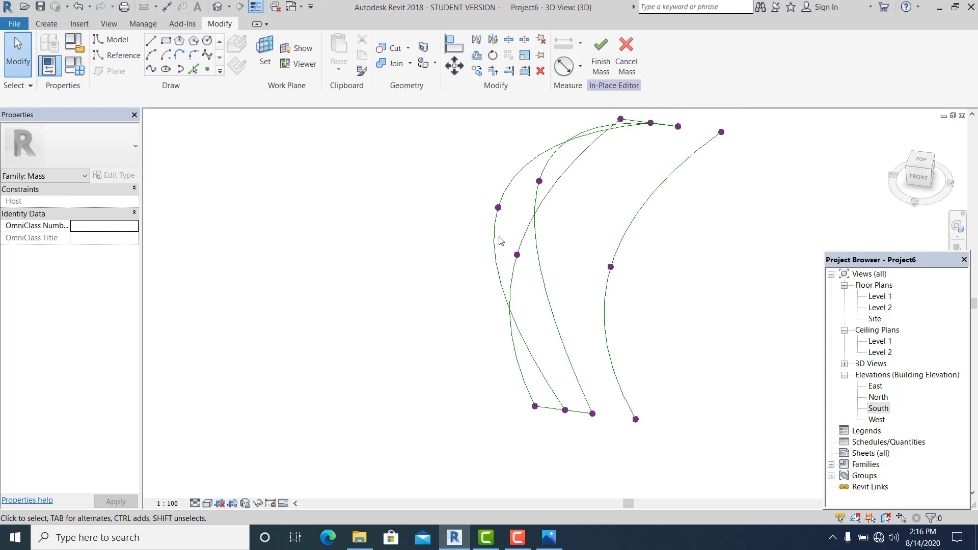
pyautogui.moveTo(452, 186); pyautogui.dragTo(518, 270)
pyautogui.keyDown('ctrl'); pyautogui.moveTo(505, 145); pyautogui.dragTo(547, 187); pyautogui.keyUp('ctrl')
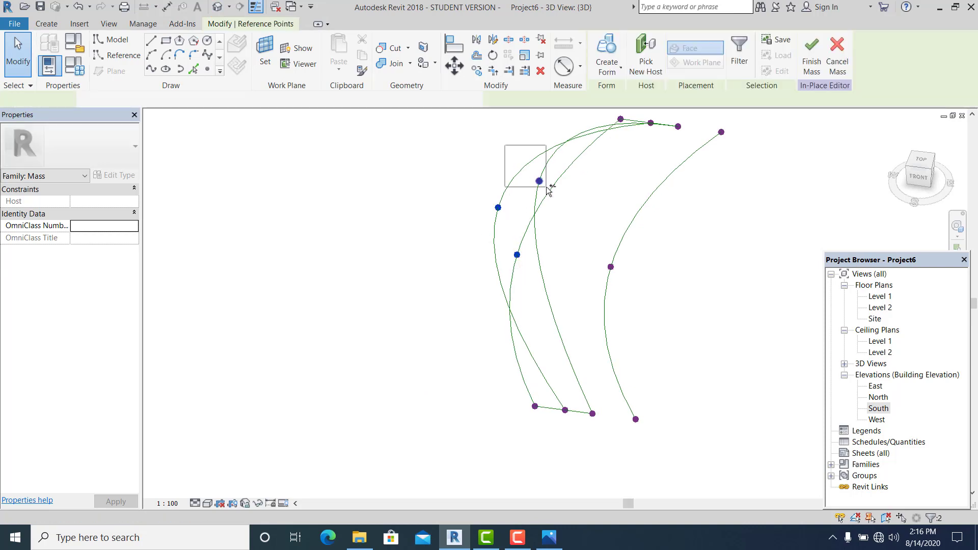
pyautogui.click(153, 70)
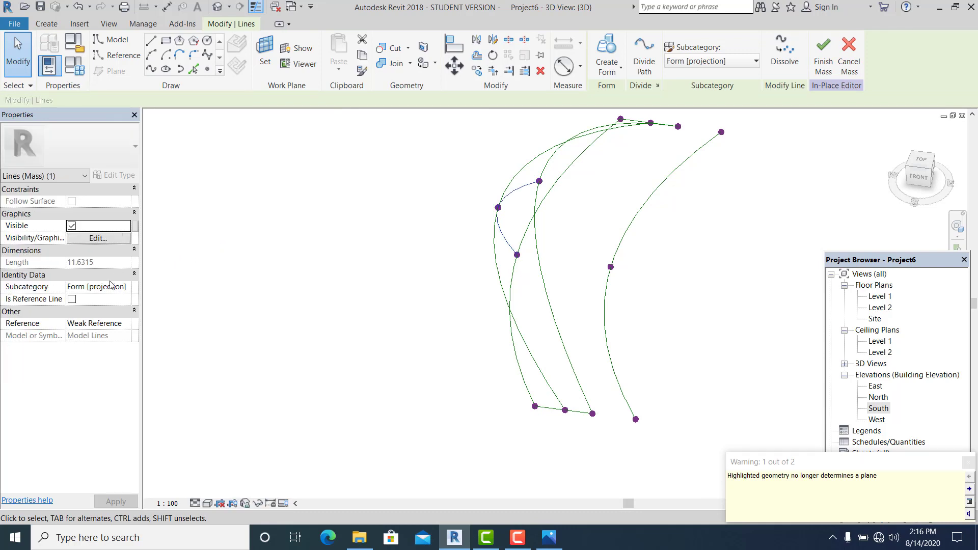
pyautogui.click(71, 299)
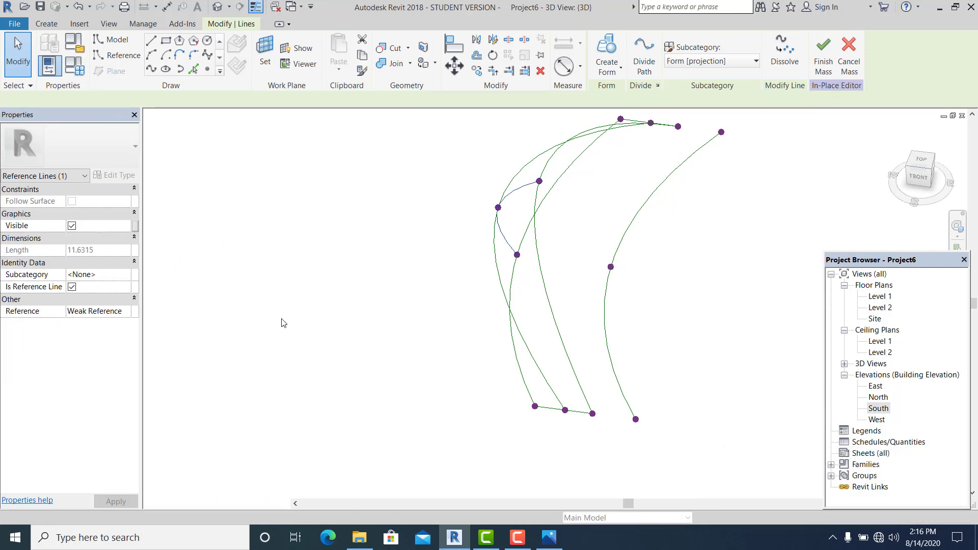
# In the 3D view, raise the middle point of the easternmost curve to an offset of about 14.87.
pyautogui.click(404, 411)
pyautogui.keyDown('shift'); pyautogui.moveTo(405, 411); pyautogui.dragTo(493, 399, button='middle'); pyautogui.keyUp('shift')
pyautogui.moveTo(596, 404); pyautogui.dragTo(510, 407, button='middle')
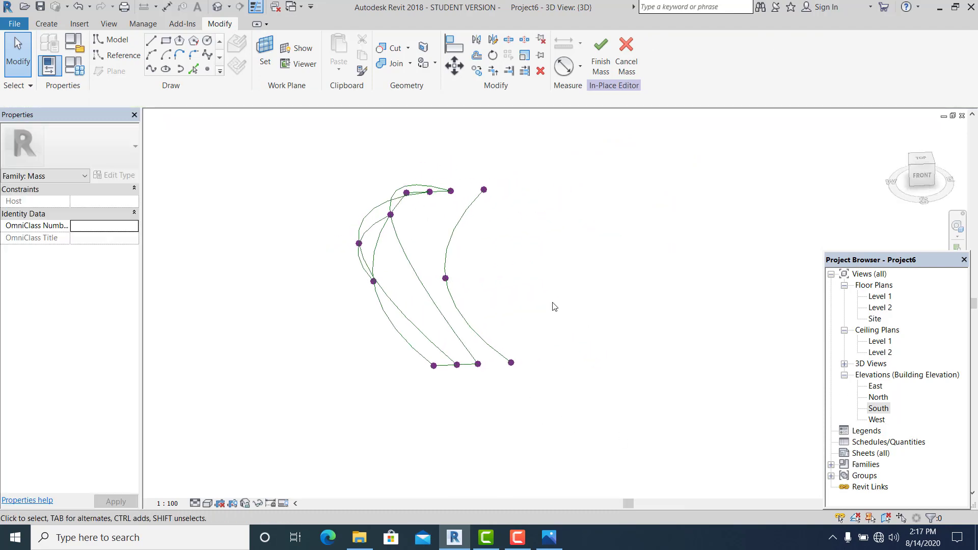
pyautogui.click(446, 278)
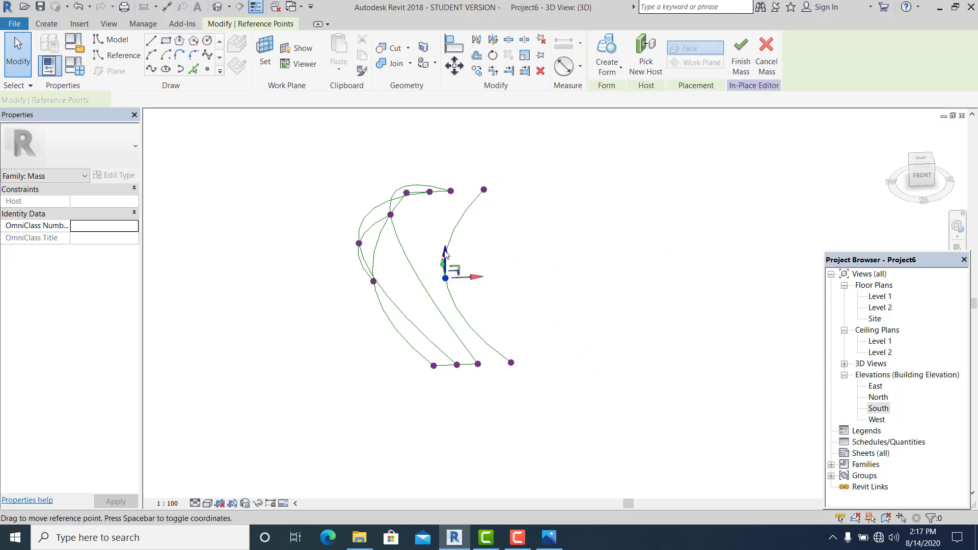
pyautogui.moveTo(451, 260); pyautogui.dragTo(449, 152)
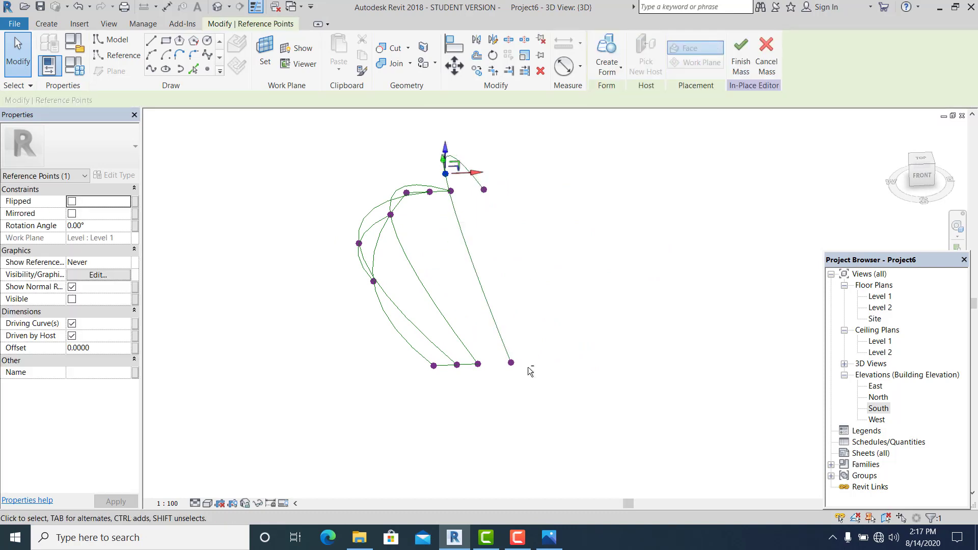
pyautogui.moveTo(527, 286)
pyautogui.keyDown('shift'); pyautogui.mouseDown(button='middle')
pyautogui.moveTo(535, 292)
pyautogui.moveTo(531, 274)
pyautogui.mouseUp(button='middle'); pyautogui.keyUp('shift')
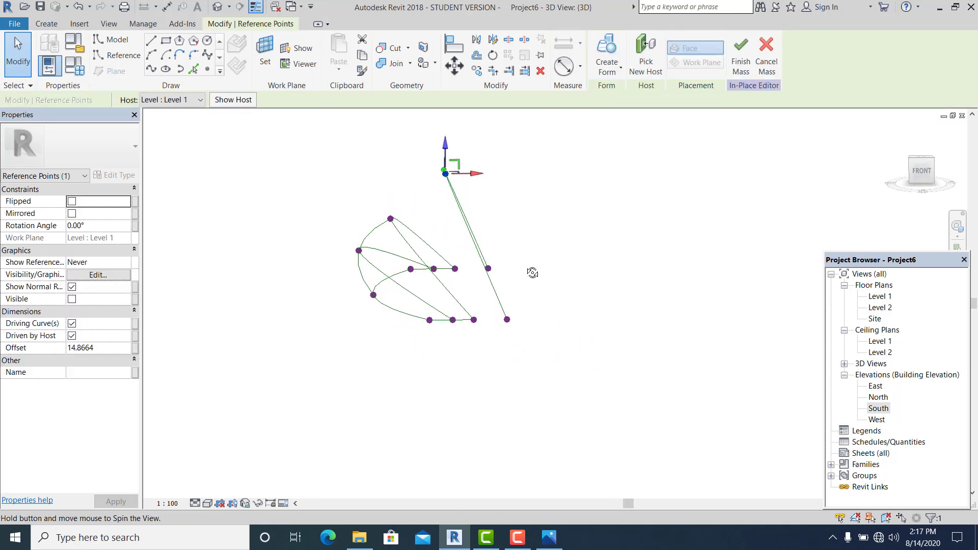
pyautogui.moveTo(445, 145); pyautogui.dragTo(446, 144)
pyautogui.click(525, 332)
# Connect the southern end points of the two easternmost curves with a spline through points and make it a reference line.
pyautogui.moveTo(524, 383); pyautogui.dragTo(477, 457, button='middle')
pyautogui.scroll(1, 439, 410)
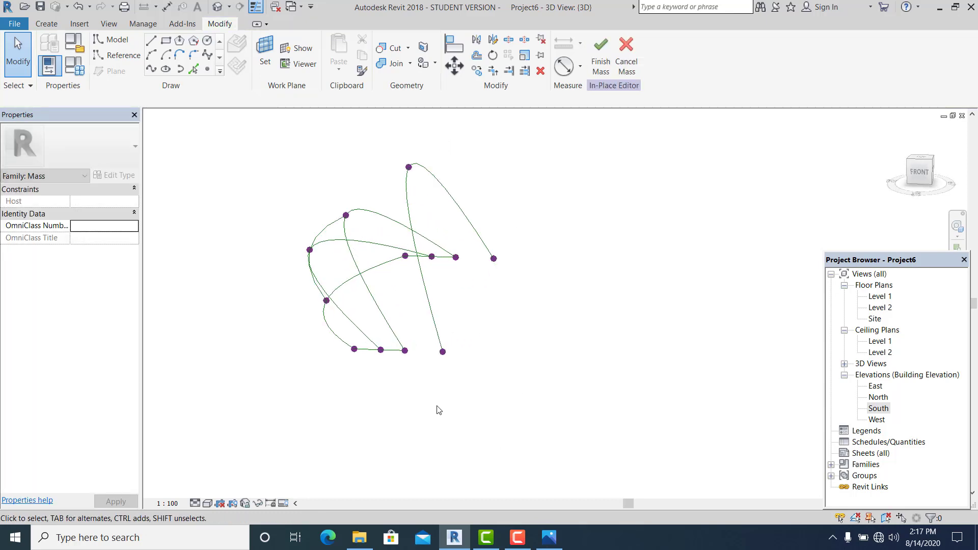
pyautogui.keyDown('shift'); pyautogui.moveTo(439, 410); pyautogui.dragTo(462, 430, button='middle'); pyautogui.keyUp('shift')
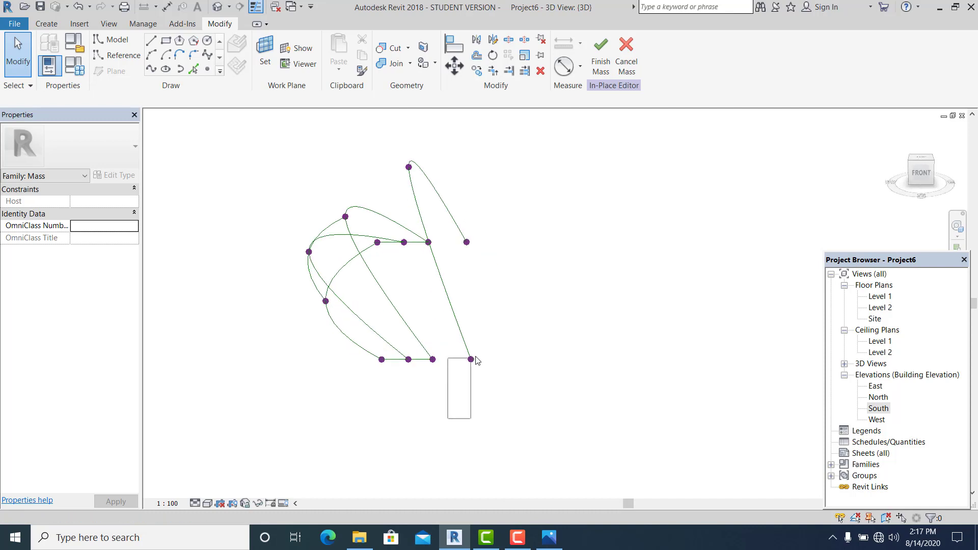
pyautogui.moveTo(479, 342); pyautogui.dragTo(479, 341)
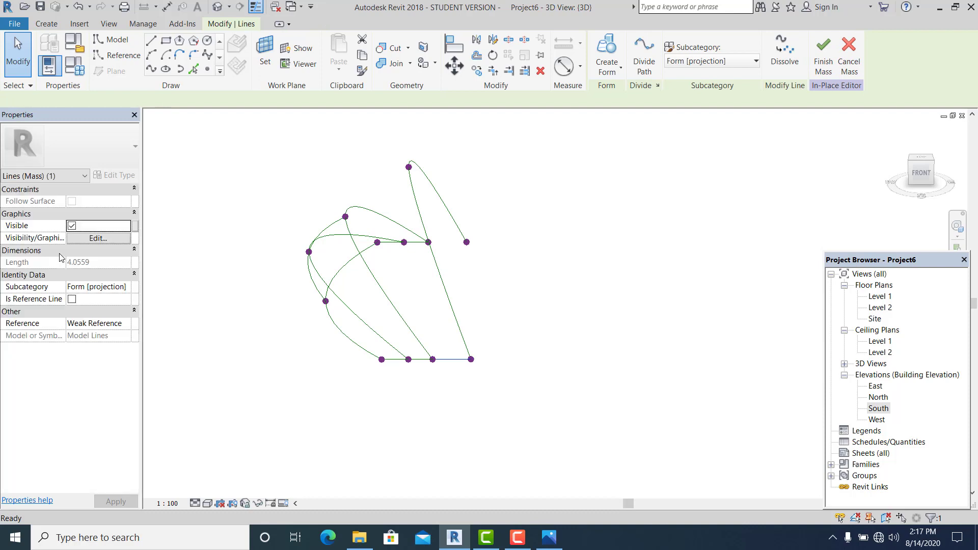
pyautogui.click(72, 299)
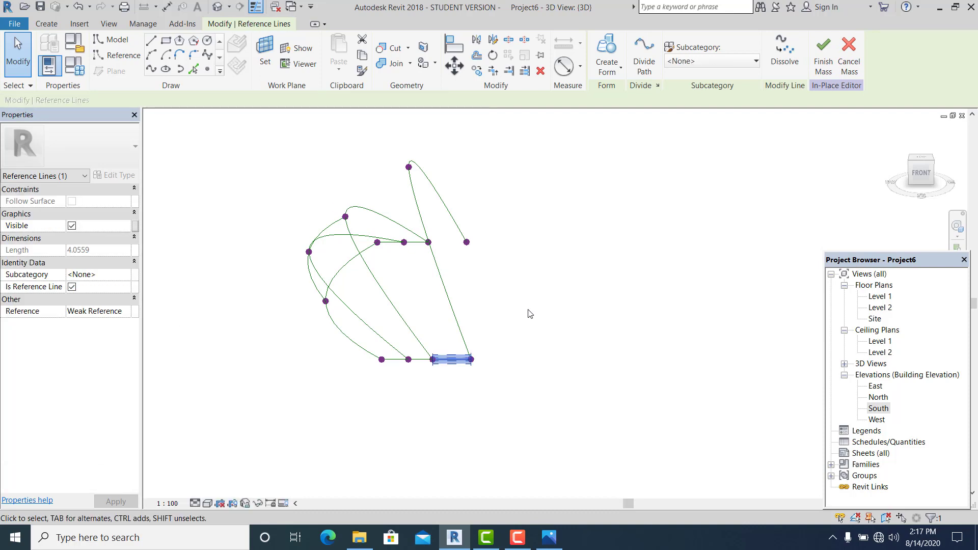
# Connect the northern end points of the two easternmost curves with a spline through points and make it a reference line.
pyautogui.keyDown('shift'); pyautogui.moveTo(541, 317); pyautogui.dragTo(497, 363, button='middle'); pyautogui.keyUp('shift')
pyautogui.moveTo(515, 296); pyautogui.dragTo(570, 177)
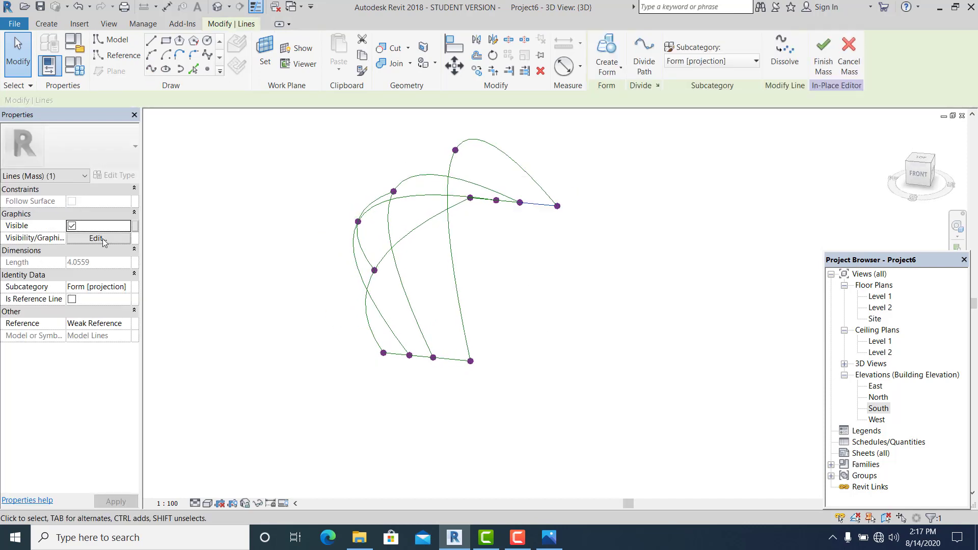
pyautogui.click(72, 300)
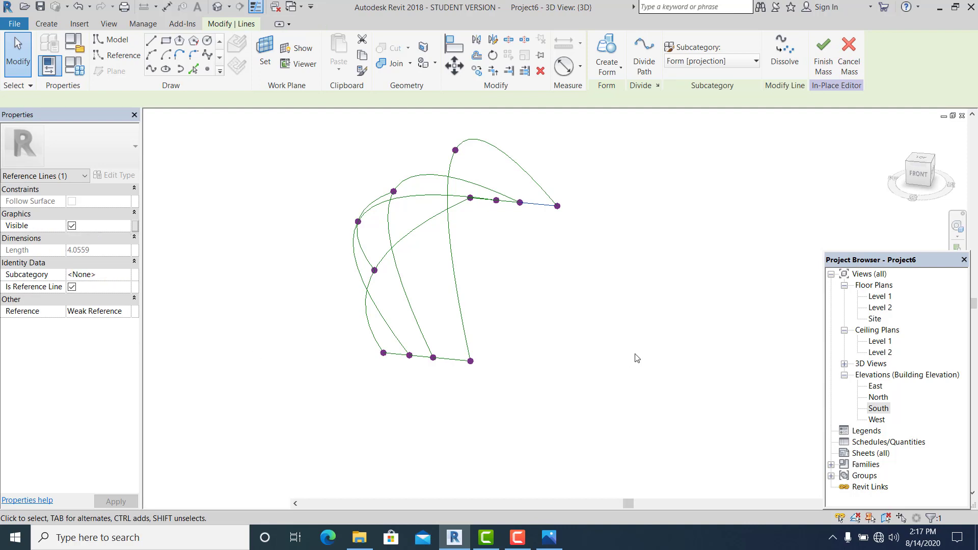
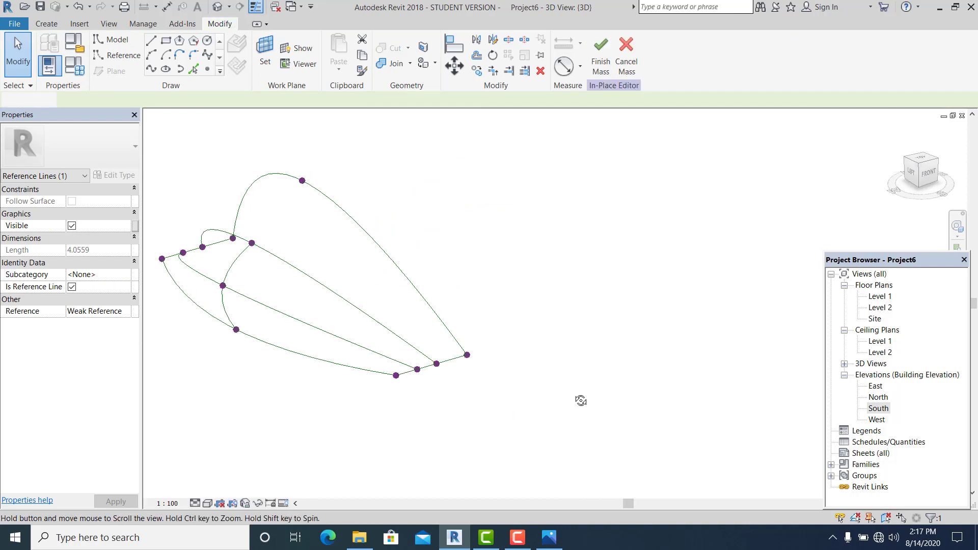
# Delete the second curve from the west together with its southern and northern end points, keeping its middle point.
pyautogui.scroll(2, 413, 402)
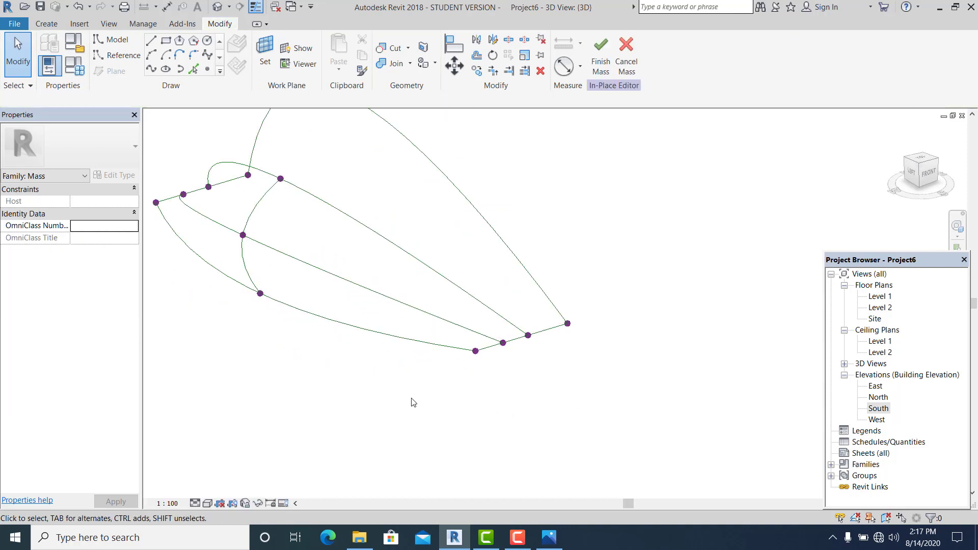
pyautogui.click(386, 287)
pyautogui.press('Delete')
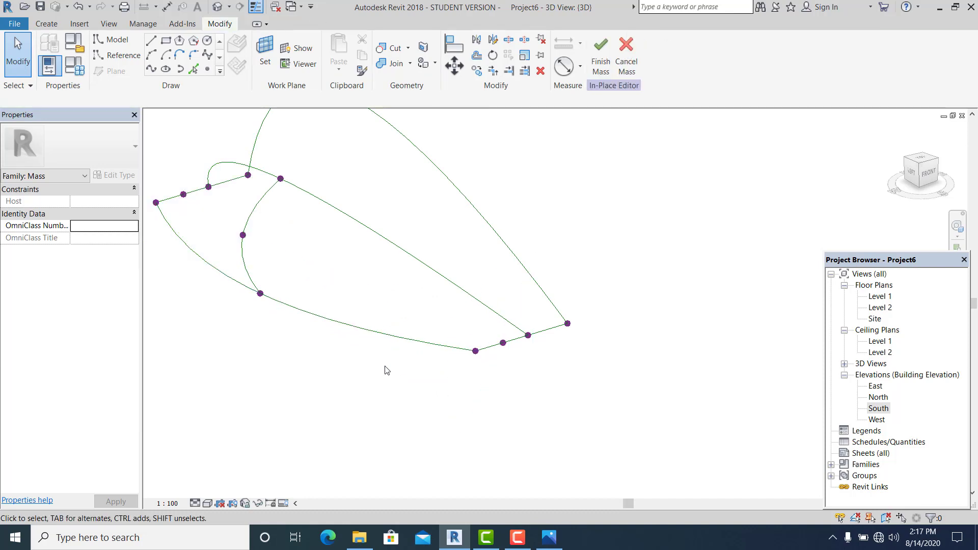
pyautogui.click(503, 344)
pyautogui.press('Delete')
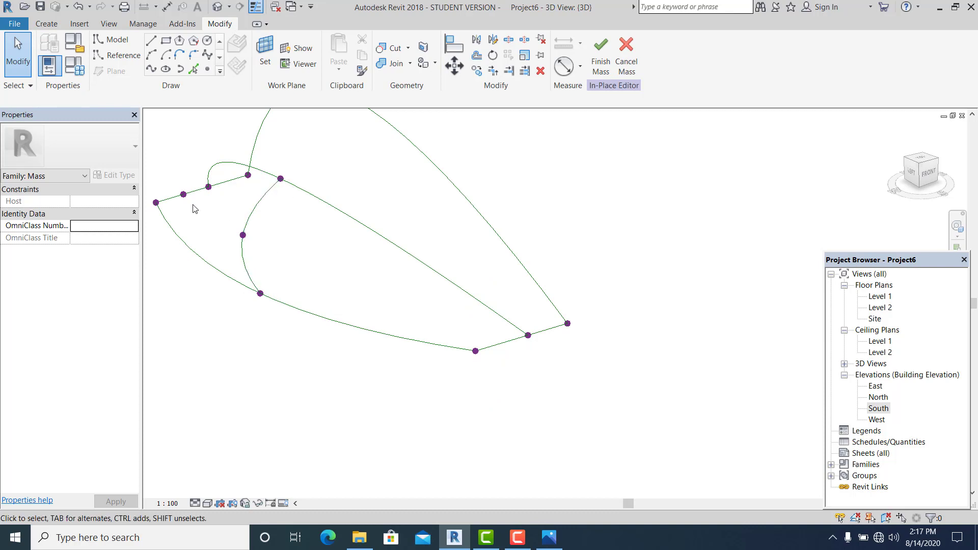
pyautogui.press('Delete')
# Create a form from the southern and northern connecting lines and the middle spline between the two western curves.
pyautogui.moveTo(662, 414); pyautogui.dragTo(775, 409, button='middle')
pyautogui.click(603, 347)
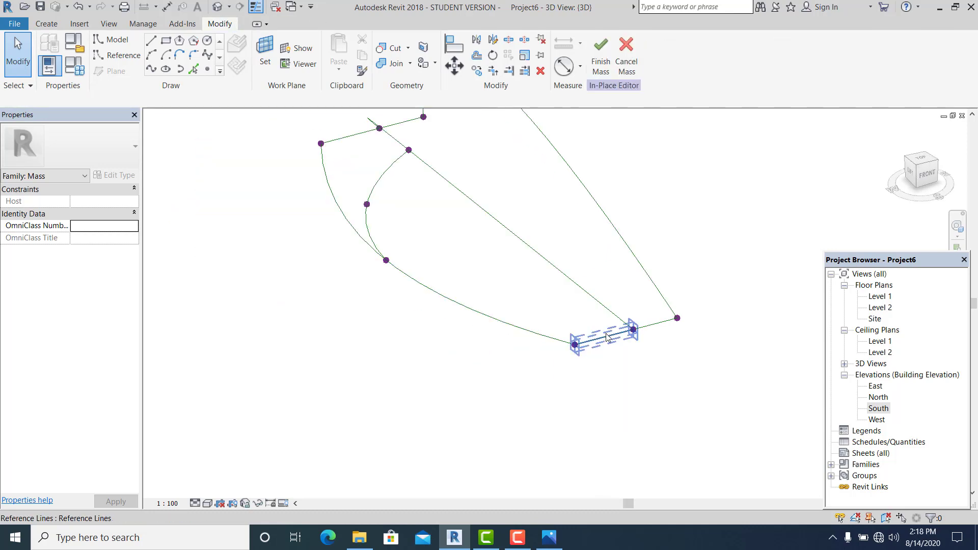
pyautogui.click(602, 336)
pyautogui.click(391, 169)
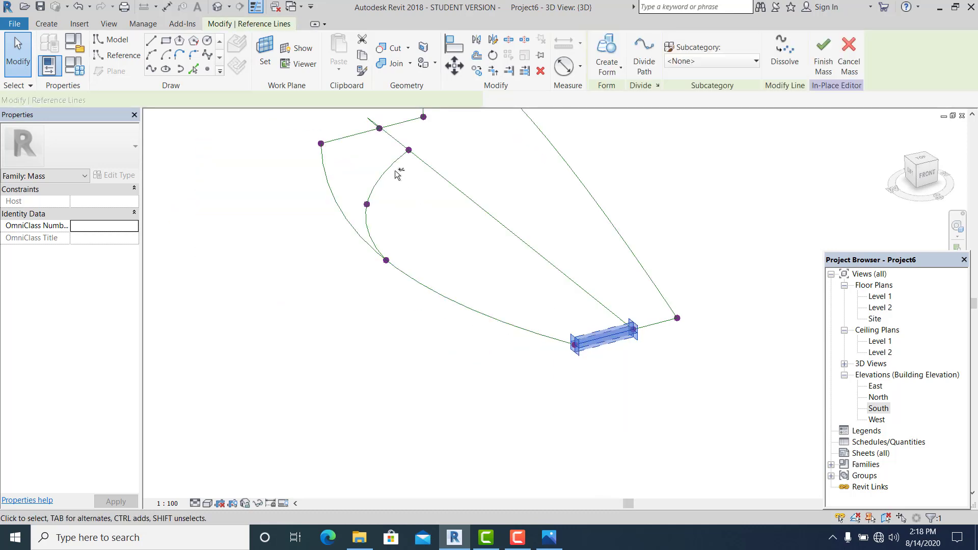
pyautogui.keyDown('ctrl'); pyautogui.click(342, 143); pyautogui.keyUp('ctrl')
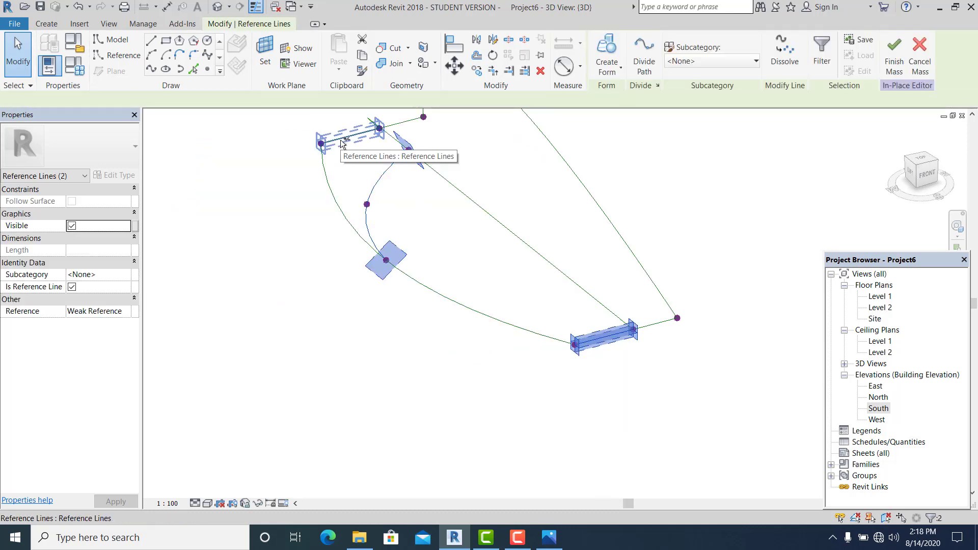
pyautogui.click(618, 71)
pyautogui.click(626, 121)
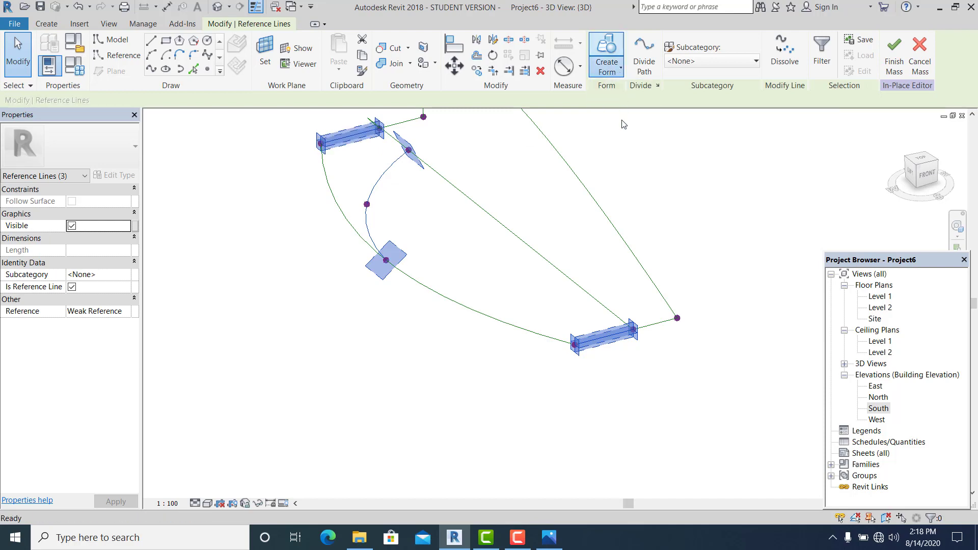
# Change the 3D view's visual style so the new form is displayed with shaded surfaces.
pyautogui.keyDown('shift'); pyautogui.moveTo(362, 259); pyautogui.dragTo(488, 372, button='middle'); pyautogui.keyUp('shift')
pyautogui.keyDown('shift'); pyautogui.moveTo(510, 418); pyautogui.dragTo(208, 504, button='middle'); pyautogui.keyUp('shift')
pyautogui.click(207, 504)
pyautogui.click(229, 476)
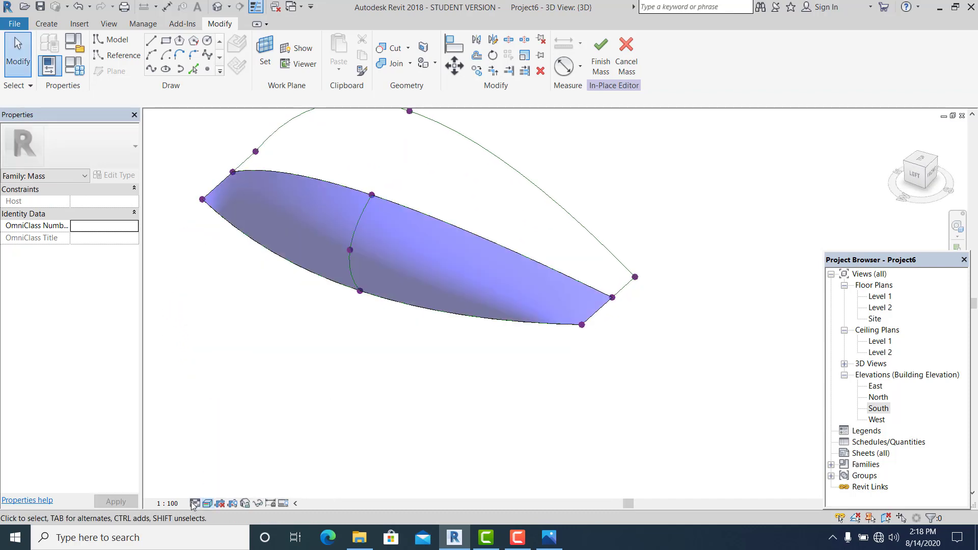
# Create a solid form from the chain of four reference lines joining the two eastern curves.
pyautogui.keyDown('shift'); pyautogui.moveTo(728, 460); pyautogui.dragTo(534, 470, button='middle'); pyautogui.keyUp('shift')
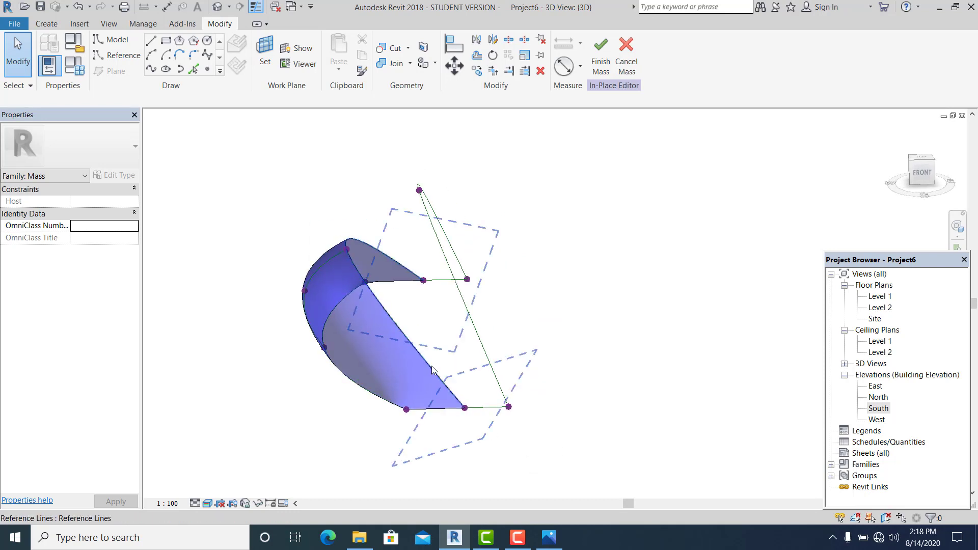
pyautogui.click(472, 328)
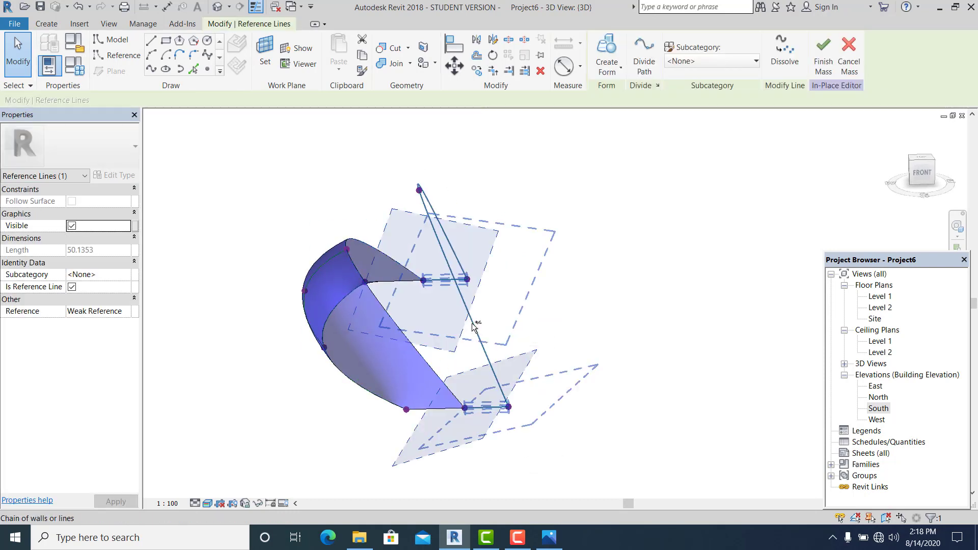
pyautogui.keyDown('ctrl'); pyautogui.click(472, 329); pyautogui.keyUp('ctrl')
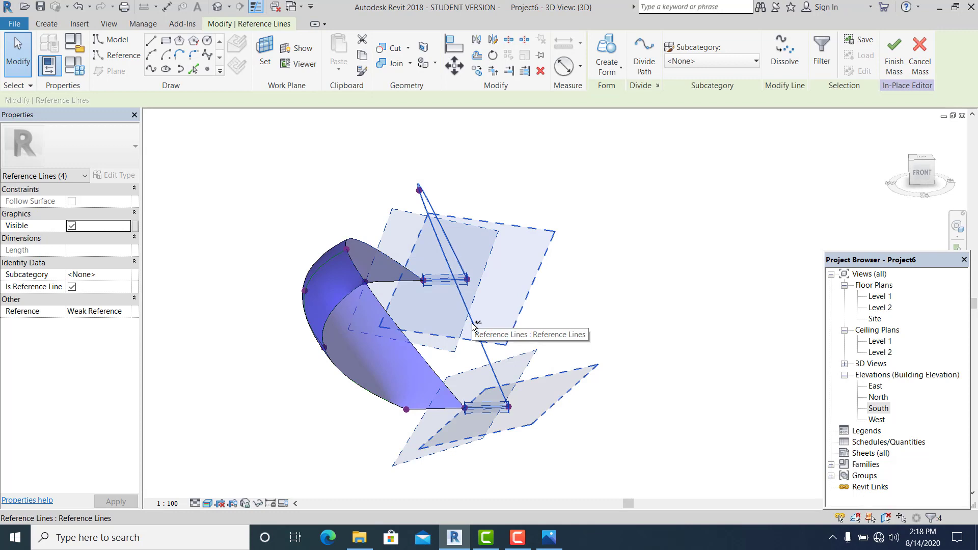
pyautogui.click(621, 73)
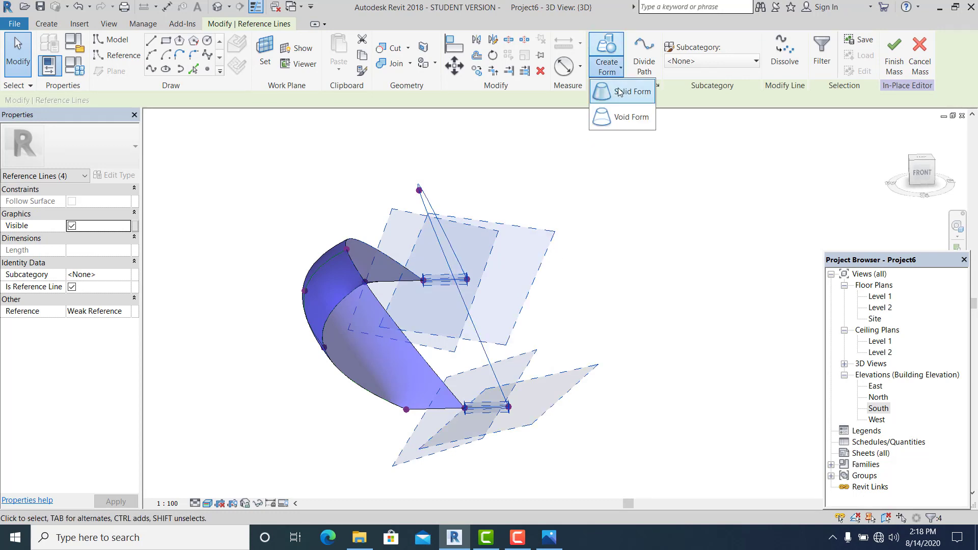
pyautogui.click(623, 92)
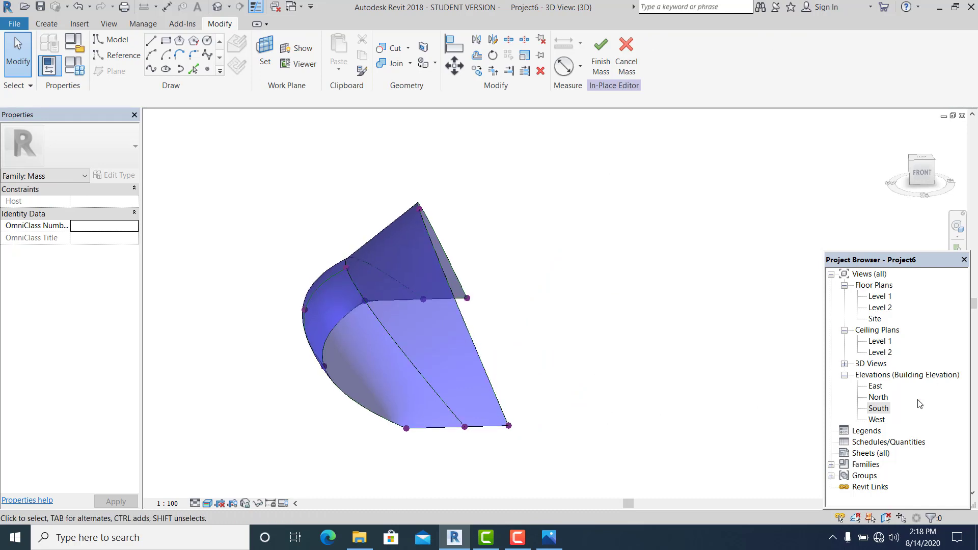
# In the South elevation, select the whole mass with its points and reference lines and nudge it slightly east.
pyautogui.doubleClick(879, 408)
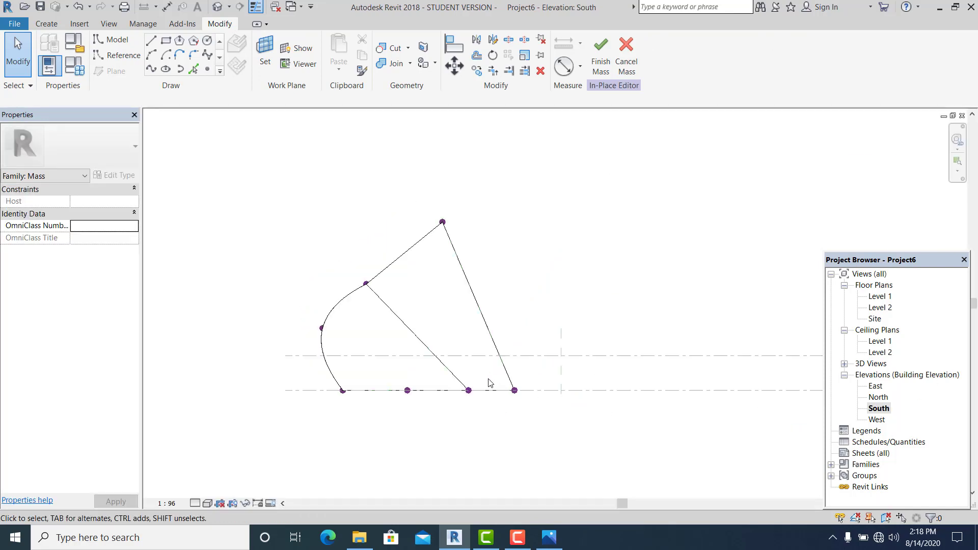
pyautogui.moveTo(561, 410); pyautogui.dragTo(553, 407, button='middle')
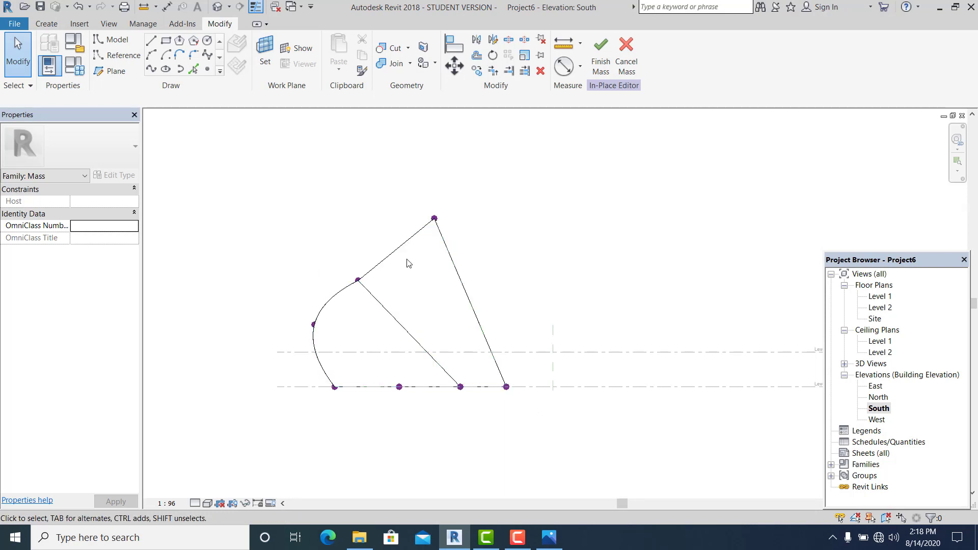
pyautogui.moveTo(286, 194); pyautogui.dragTo(549, 450)
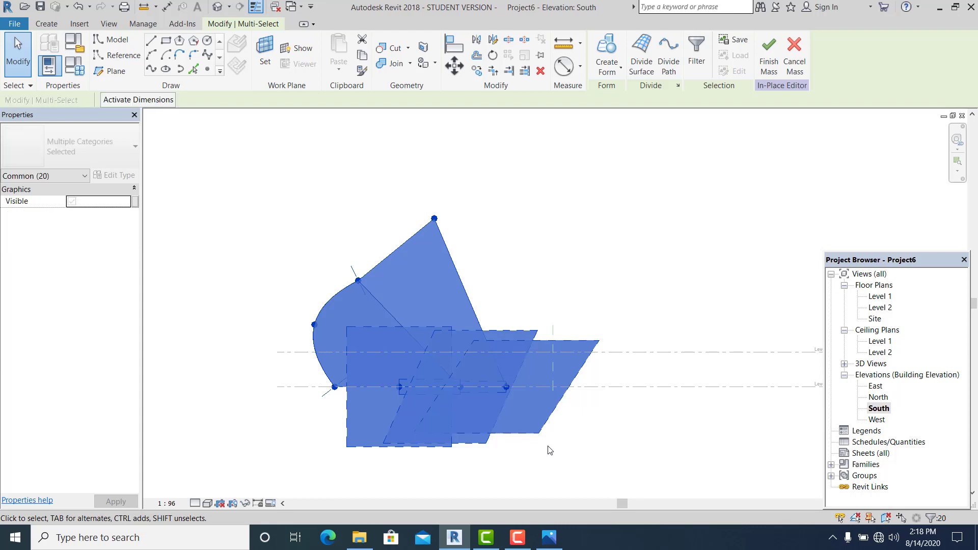
pyautogui.press('Right')
pyautogui.press('Right')
pyautogui.press('Right')
pyautogui.press('Right')
pyautogui.press('Right')
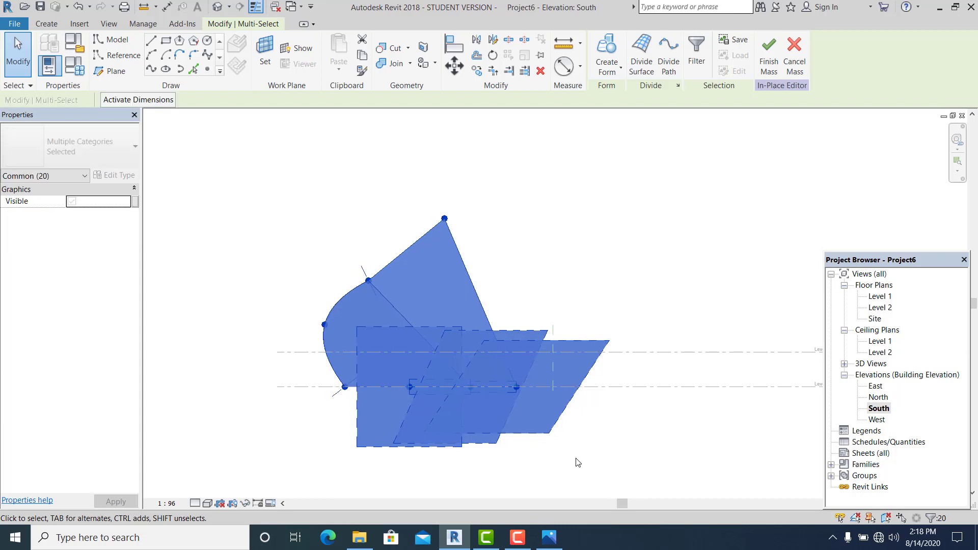
pyautogui.press('Right')
pyautogui.press('Delete')
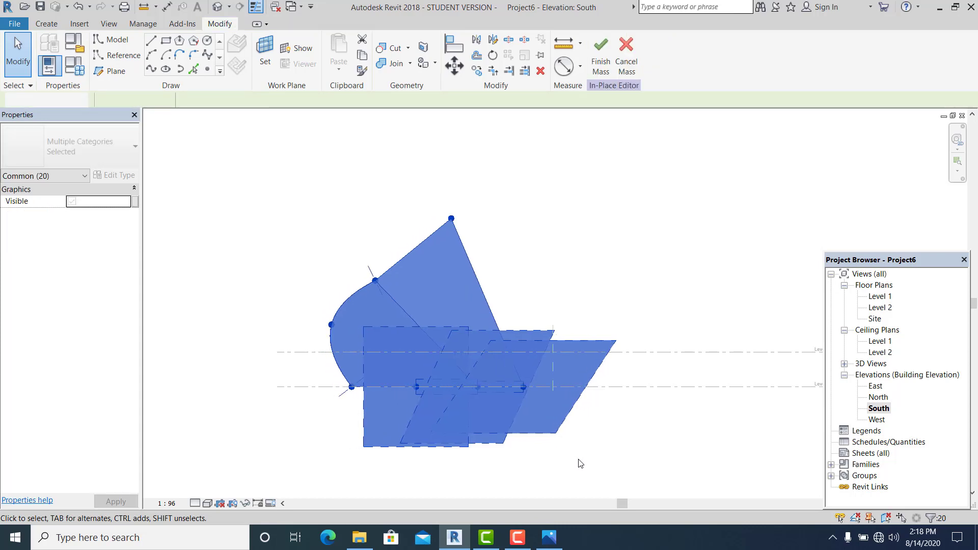
# In the Site plan, mirror the easternmost curve and its end connecting lines across the central north-south reference plane.
pyautogui.click(222, 9)
pyautogui.moveTo(447, 454)
pyautogui.keyDown('shift'); pyautogui.mouseDown(button='middle')
pyautogui.moveTo(429, 461)
pyautogui.moveTo(490, 455)
pyautogui.mouseUp(button='middle'); pyautogui.keyUp('shift')
pyautogui.doubleClick(871, 319)
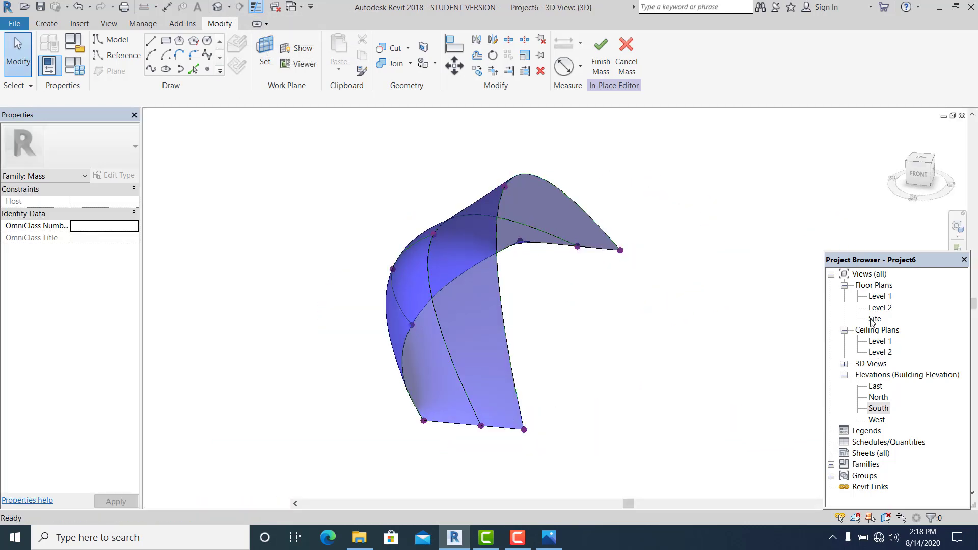
pyautogui.moveTo(527, 345); pyautogui.dragTo(466, 297, button='middle')
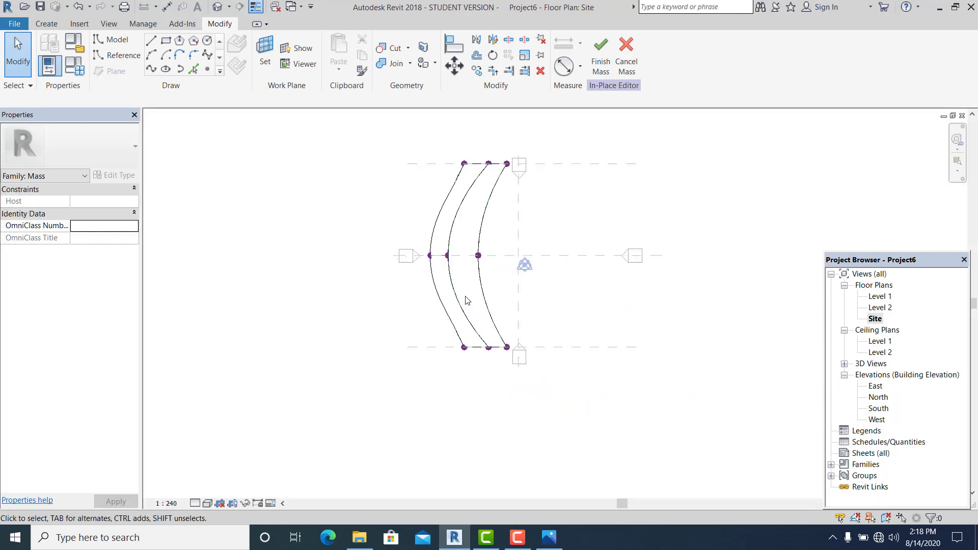
pyautogui.scroll(1, 493, 233)
pyautogui.moveTo(600, 265); pyautogui.dragTo(487, 238, button='middle')
pyautogui.scroll(1, 498, 232)
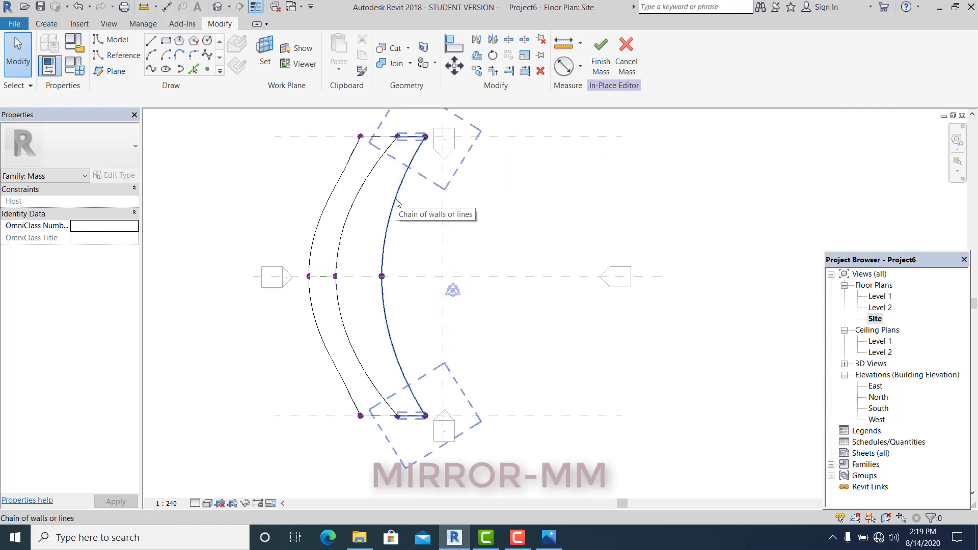
pyautogui.click(489, 213)
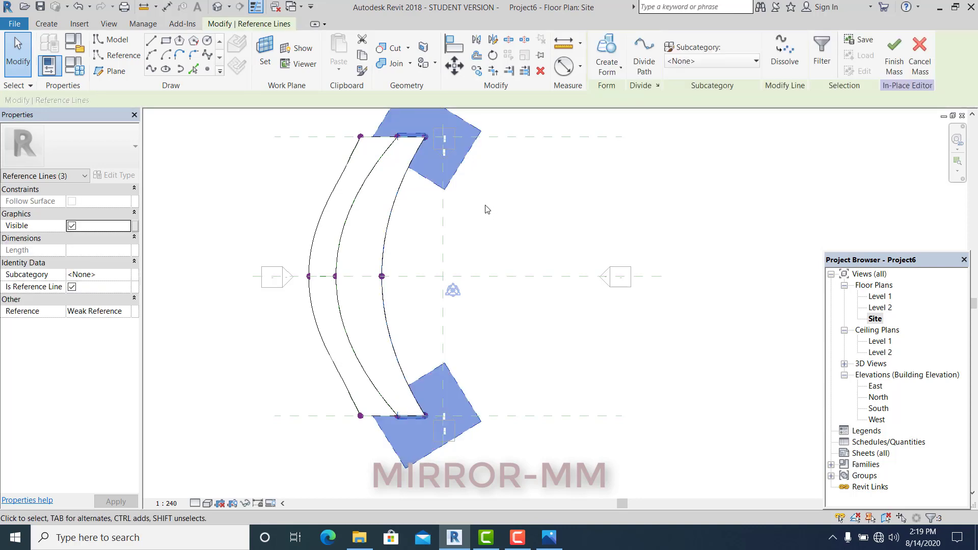
pyautogui.click(445, 225)
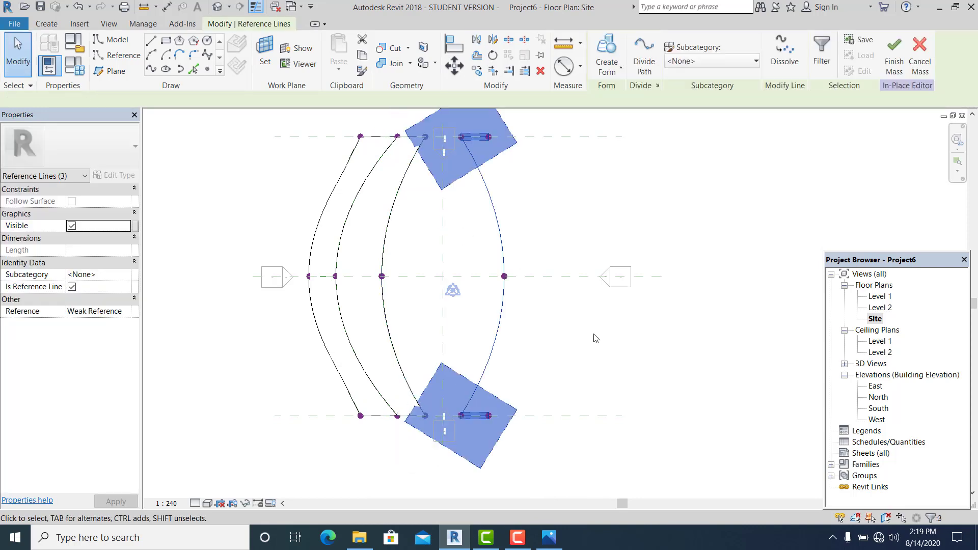
pyautogui.press('Escape')
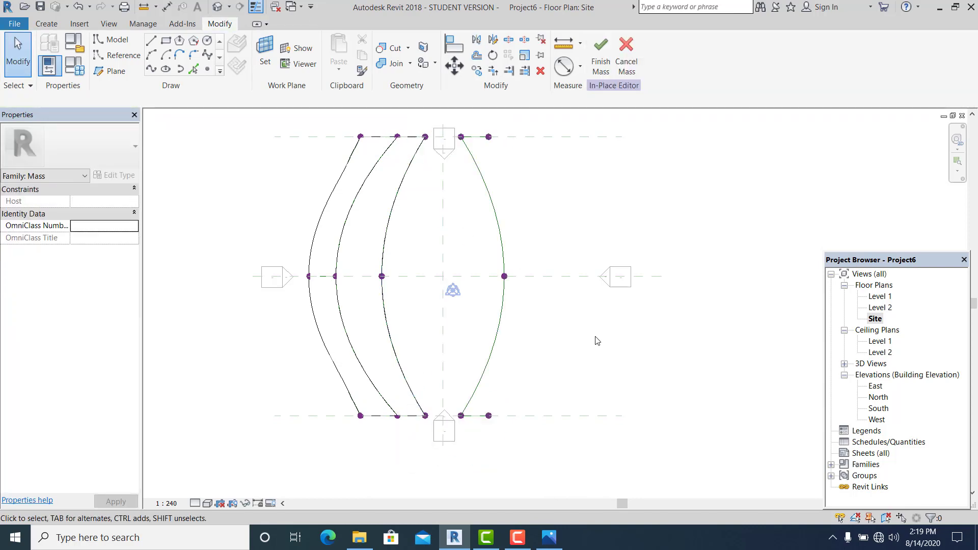
# In the 3D view, delete the mirrored southern and northern connecting lines beside the mirrored curve.
pyautogui.click(215, 9)
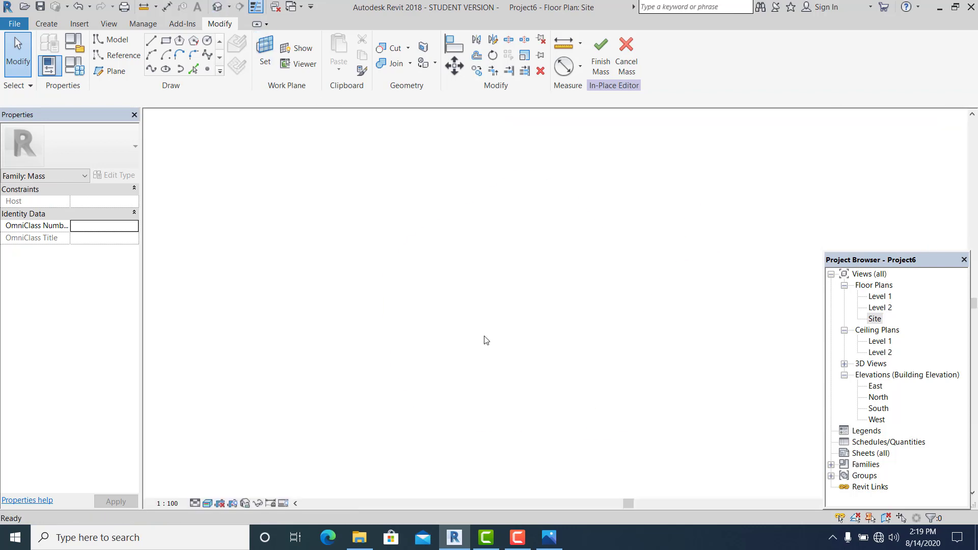
pyautogui.keyDown('shift'); pyautogui.moveTo(493, 353); pyautogui.dragTo(520, 445, button='middle'); pyautogui.keyUp('shift')
pyautogui.scroll(2, 489, 448)
pyautogui.scroll(-1, 474, 448)
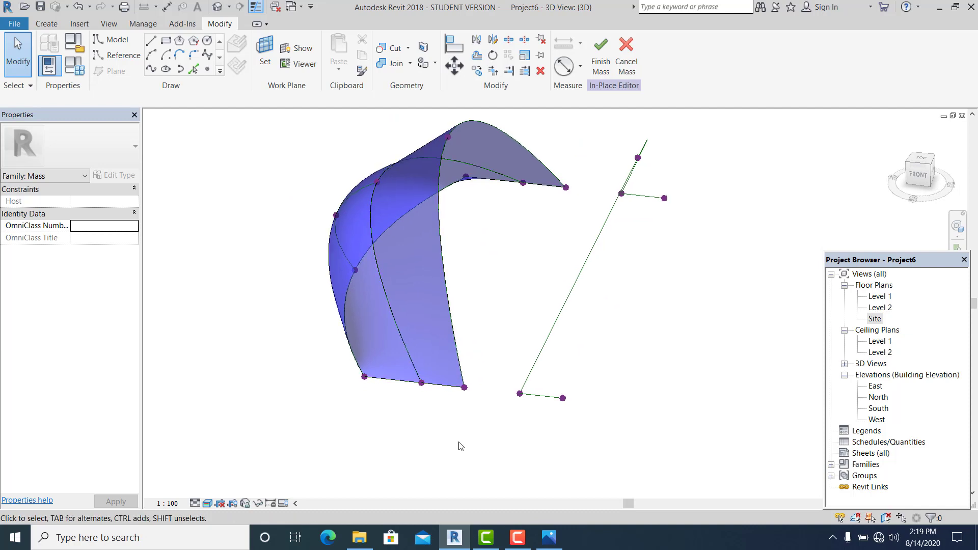
pyautogui.press('Tab')
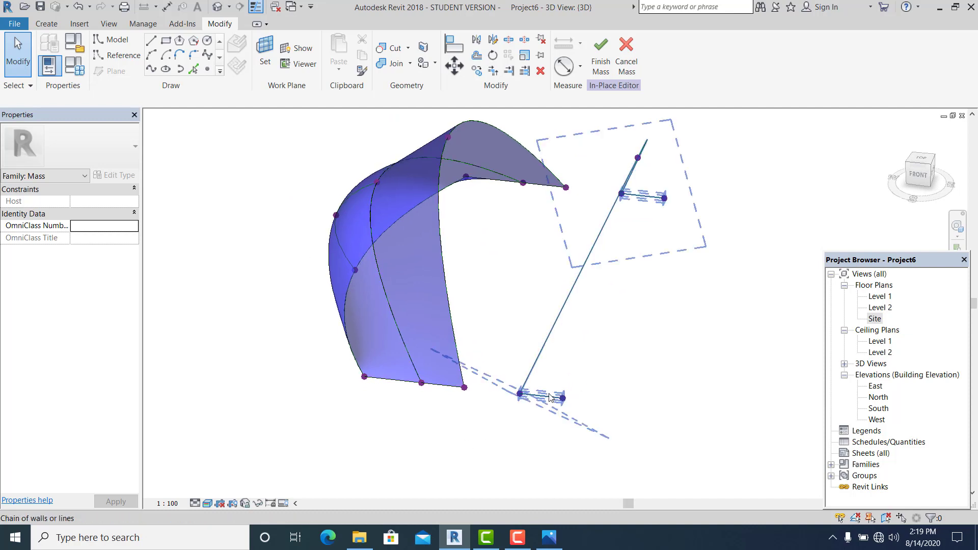
pyautogui.press('Tab')
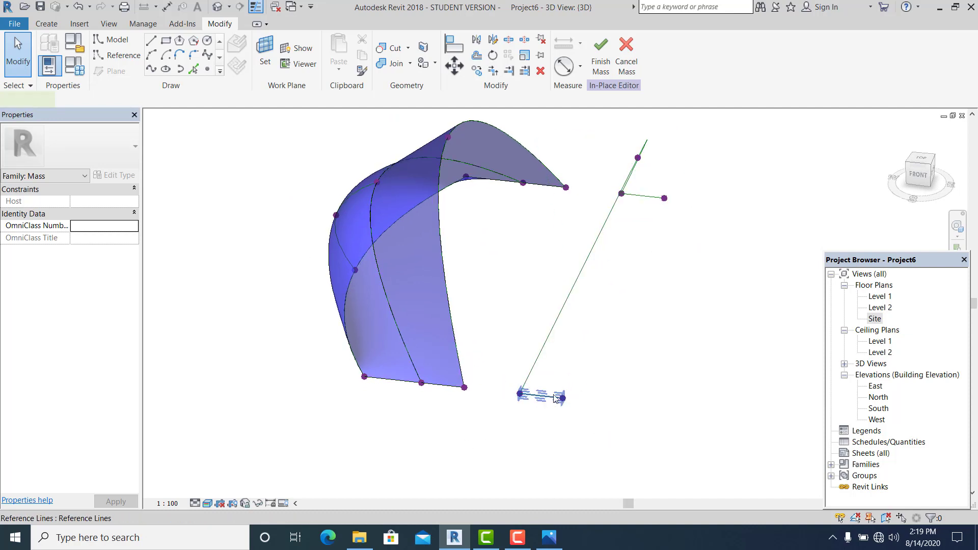
pyautogui.click(553, 399)
pyautogui.press('Delete')
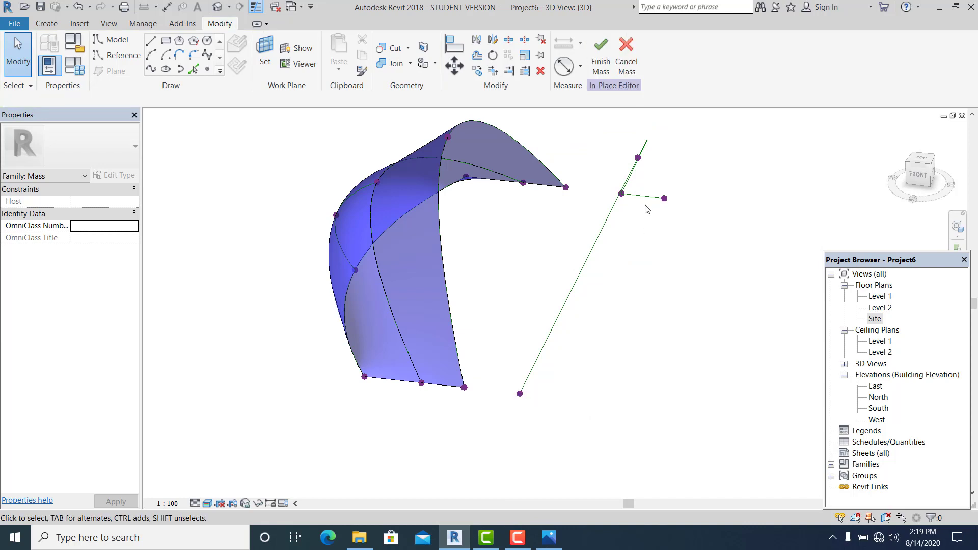
pyautogui.click(649, 201)
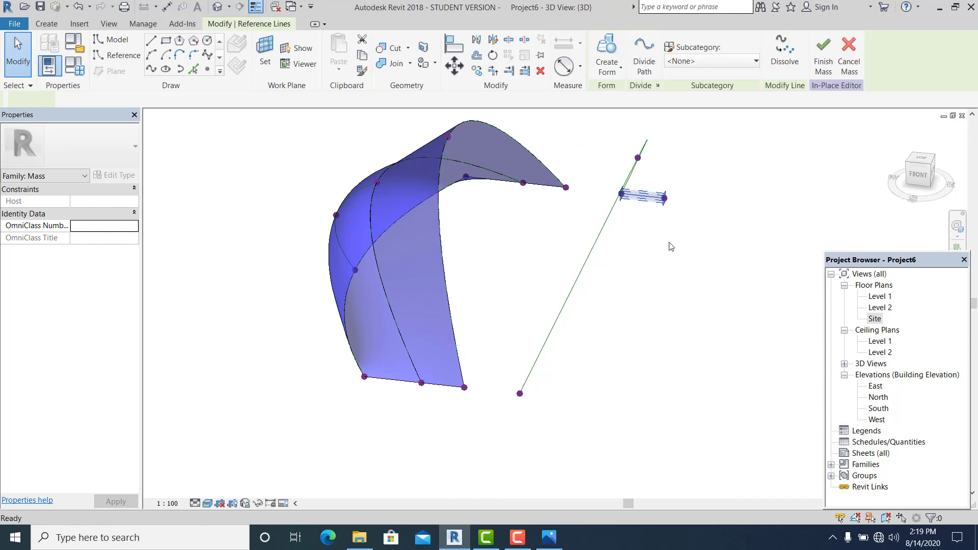
pyautogui.press('Delete')
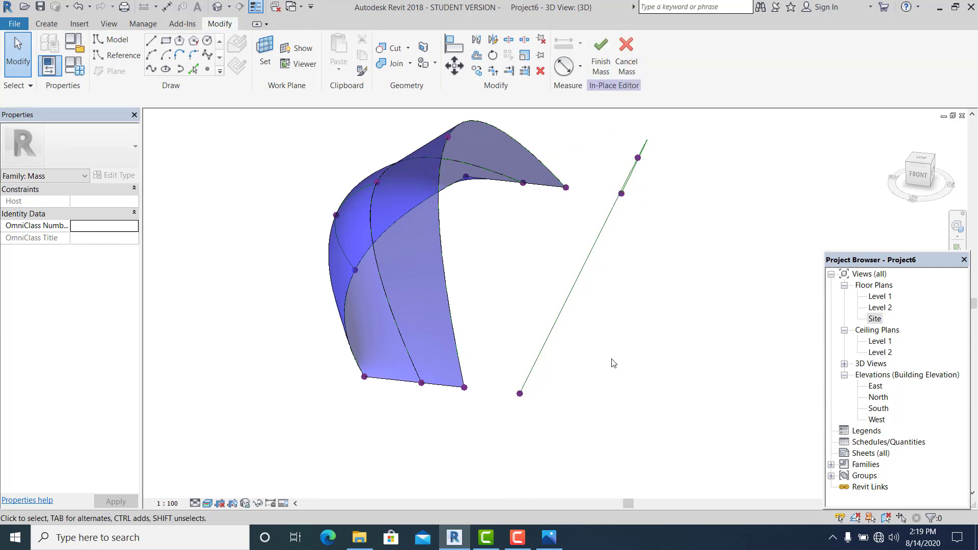
# Connect the southern end points of the form's eastern edge and the mirrored curve with a spline through points and make it a reference line.
pyautogui.keyDown('shift'); pyautogui.moveTo(602, 383); pyautogui.dragTo(479, 444, button='middle'); pyautogui.keyUp('shift')
pyautogui.moveTo(450, 360); pyautogui.dragTo(564, 437)
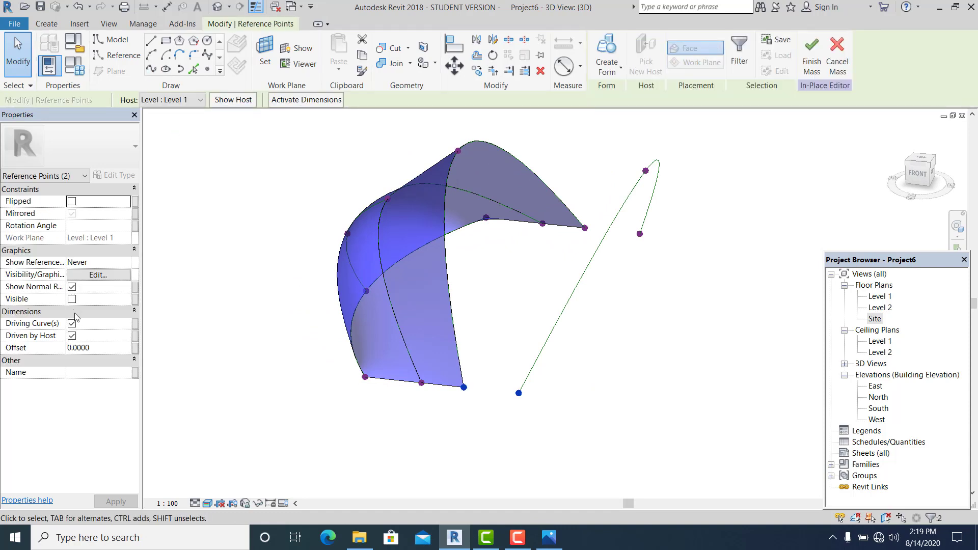
pyautogui.click(147, 67)
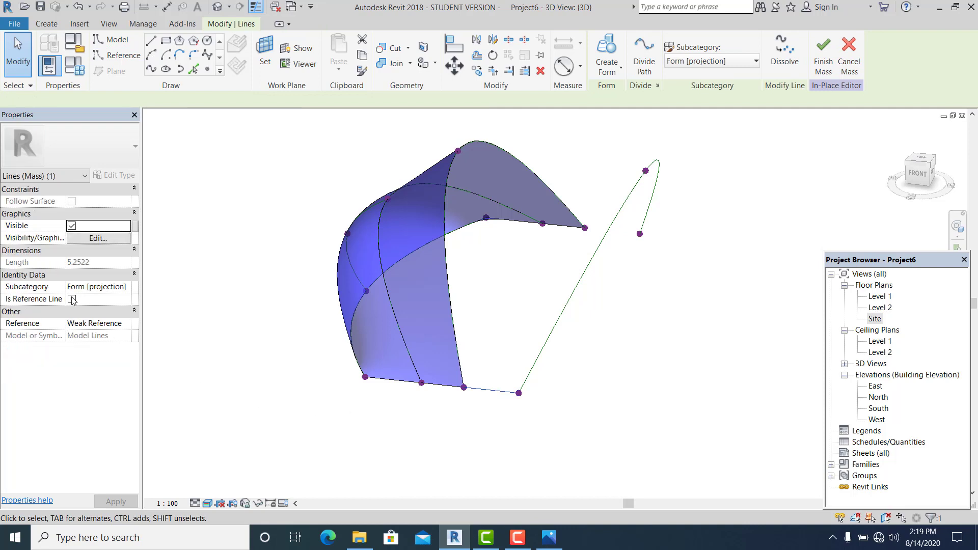
pyautogui.click(71, 300)
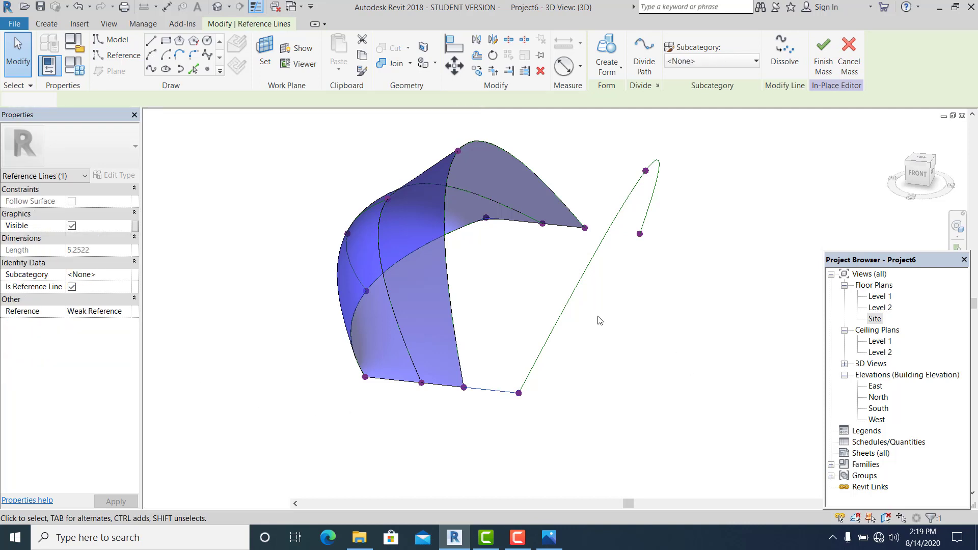
# Connect the northern end points of the form's eastern edge and the mirrored curve with a spline through points and make it a reference line.
pyautogui.click(659, 331)
pyautogui.keyDown('shift'); pyautogui.moveTo(659, 331); pyautogui.dragTo(546, 300, button='middle'); pyautogui.keyUp('shift')
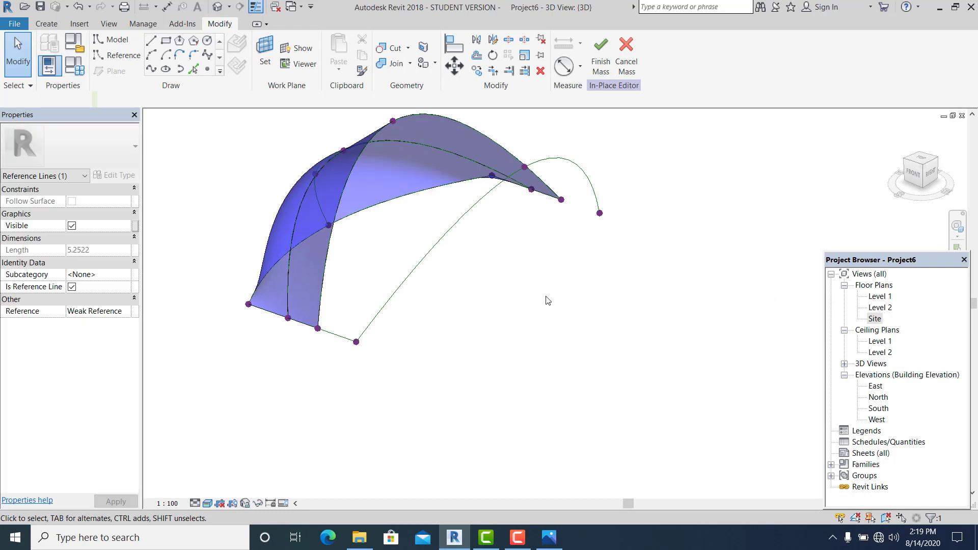
pyautogui.click(151, 68)
pyautogui.click(72, 288)
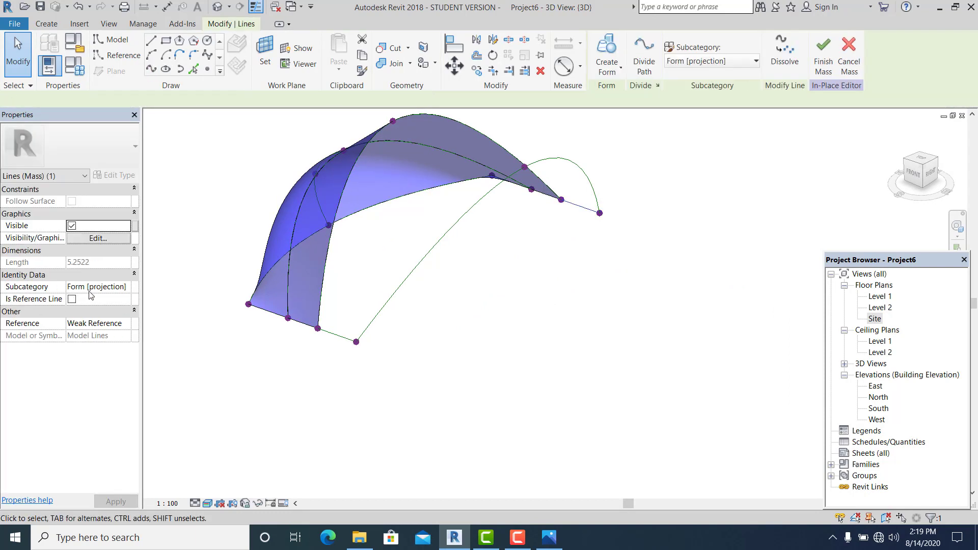
pyautogui.click(72, 300)
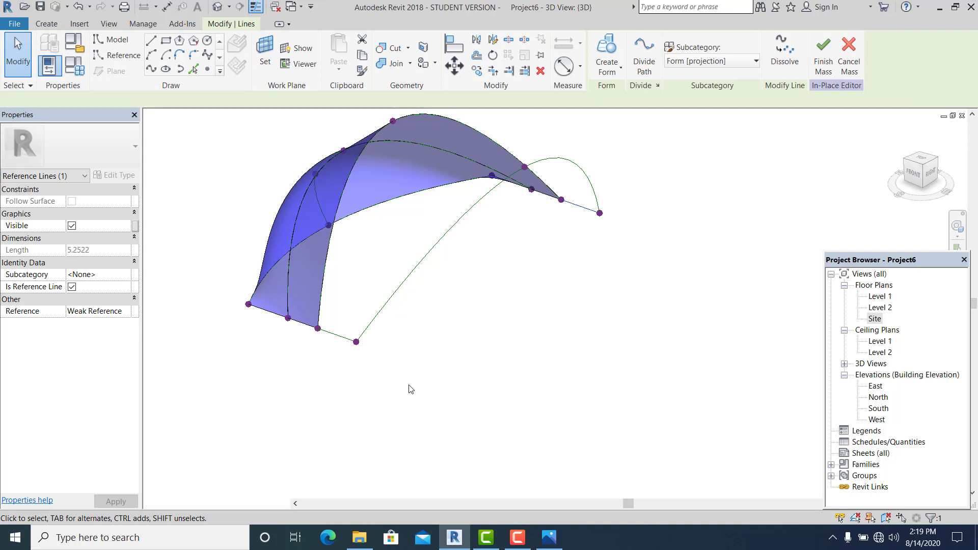
# Connect the apex points of the form's eastern edge and the mirrored curve with a spline through points and make it a reference line.
pyautogui.click(510, 334)
pyautogui.scroll(-1, 507, 328)
pyautogui.keyDown('shift'); pyautogui.moveTo(450, 374); pyautogui.dragTo(516, 402, button='middle'); pyautogui.keyUp('shift')
pyautogui.scroll(2, 345, 159)
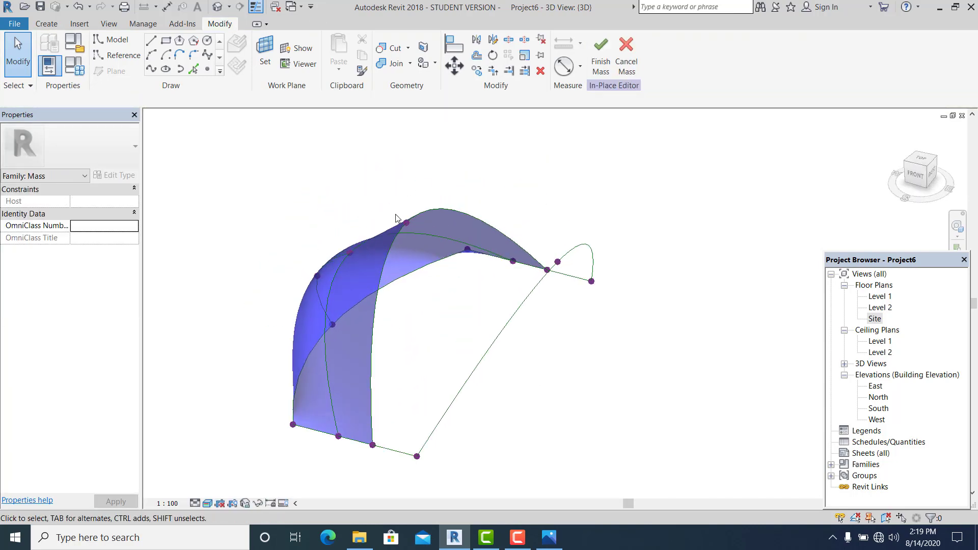
pyautogui.click(406, 222)
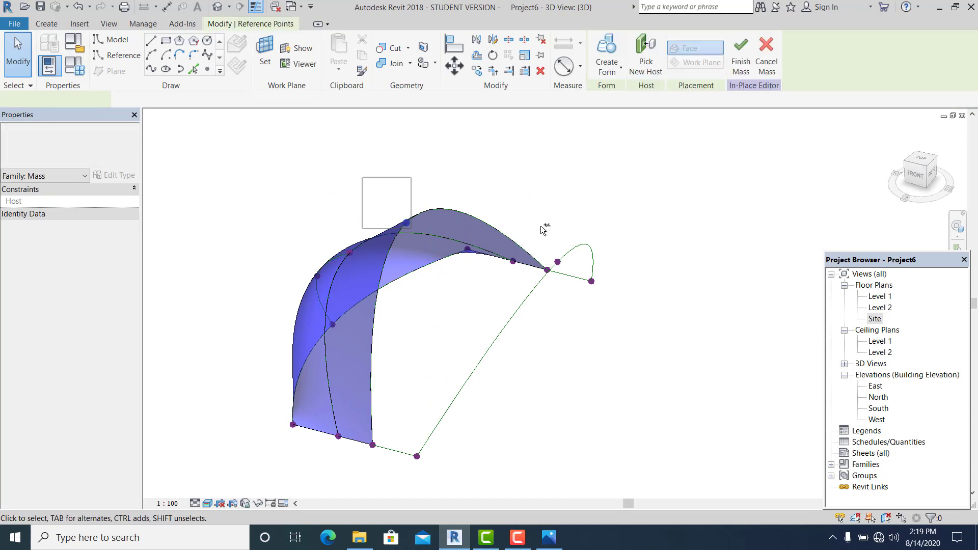
pyautogui.keyDown('ctrl'); pyautogui.click(565, 265); pyautogui.keyUp('ctrl')
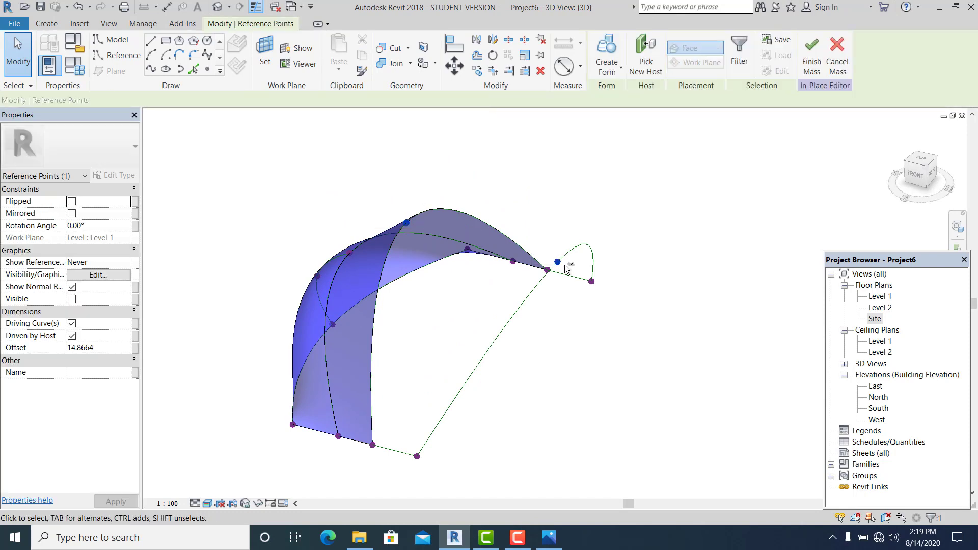
pyautogui.scroll(-1, 542, 348)
pyautogui.keyDown('shift'); pyautogui.moveTo(539, 362); pyautogui.dragTo(261, 239, button='middle'); pyautogui.keyUp('shift')
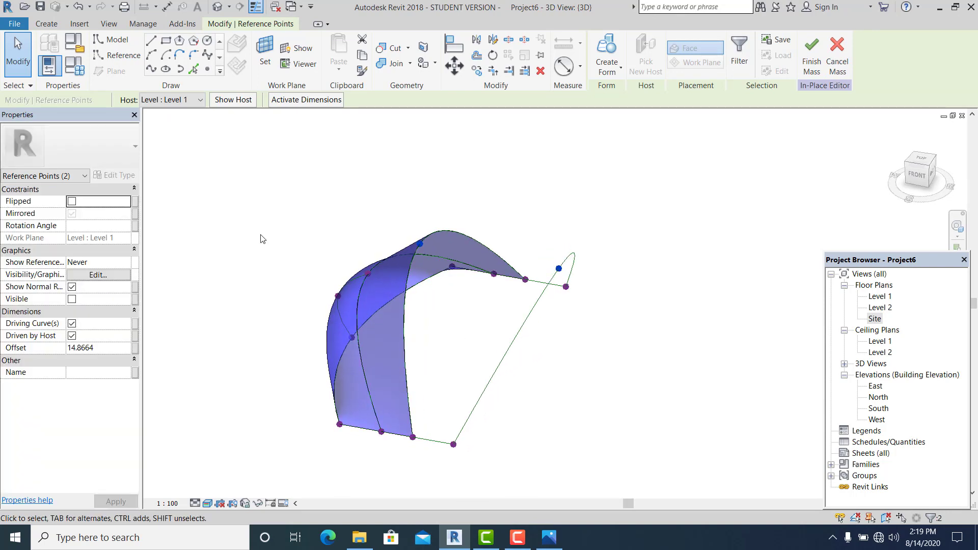
pyautogui.click(151, 73)
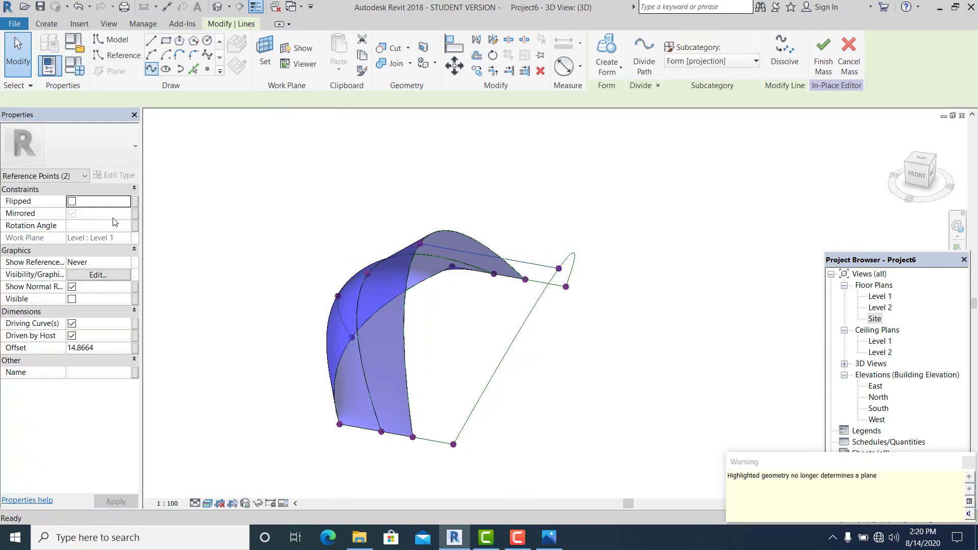
pyautogui.click(72, 300)
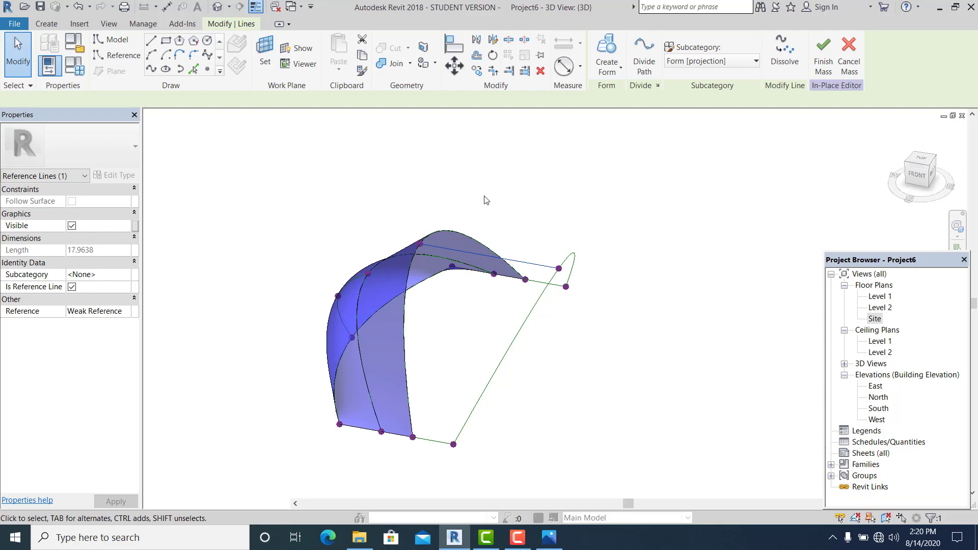
# Place a reference point at the midpoint of the line joining the two apexes and make it a driving point.
pyautogui.click(208, 69)
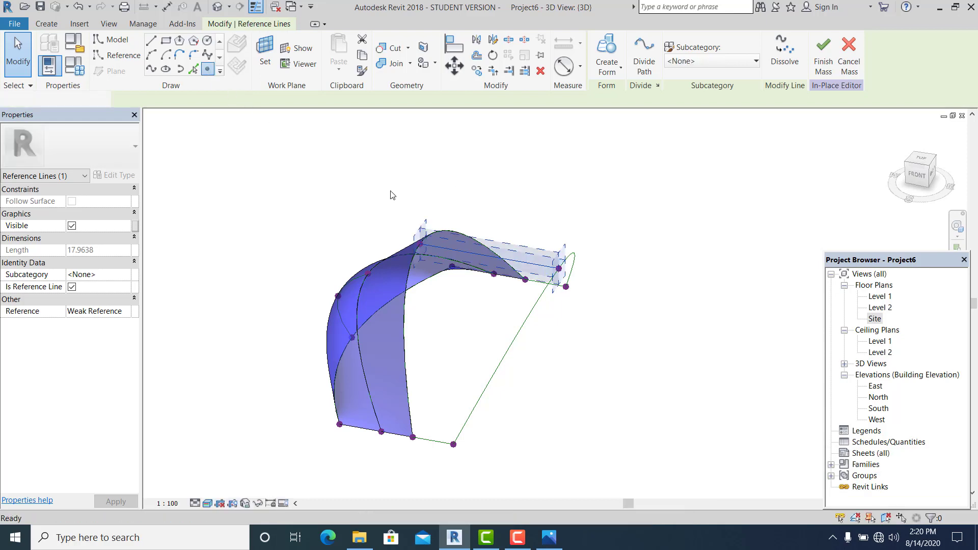
pyautogui.keyDown('shift'); pyautogui.moveTo(527, 253); pyautogui.dragTo(571, 240, button='middle'); pyautogui.keyUp('shift')
pyautogui.click(489, 256)
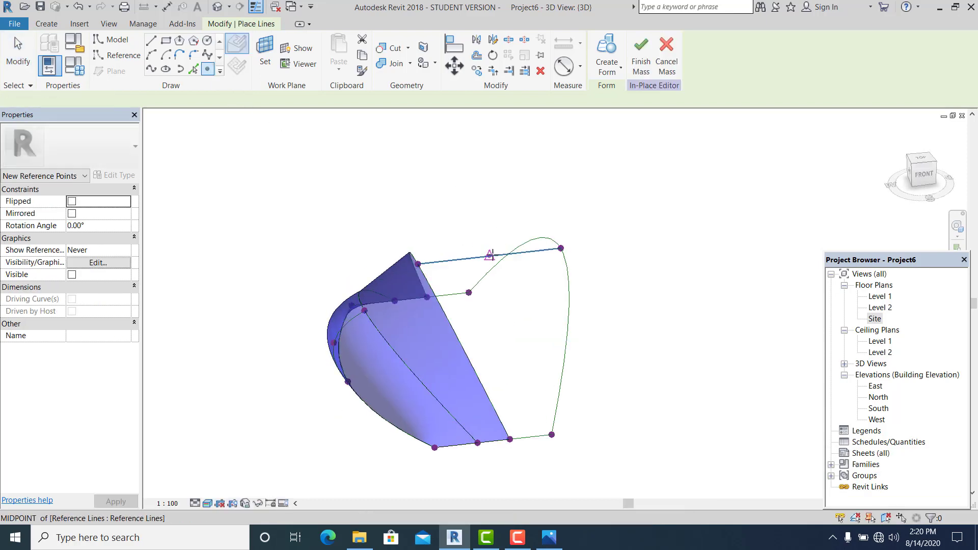
pyautogui.click(21, 45)
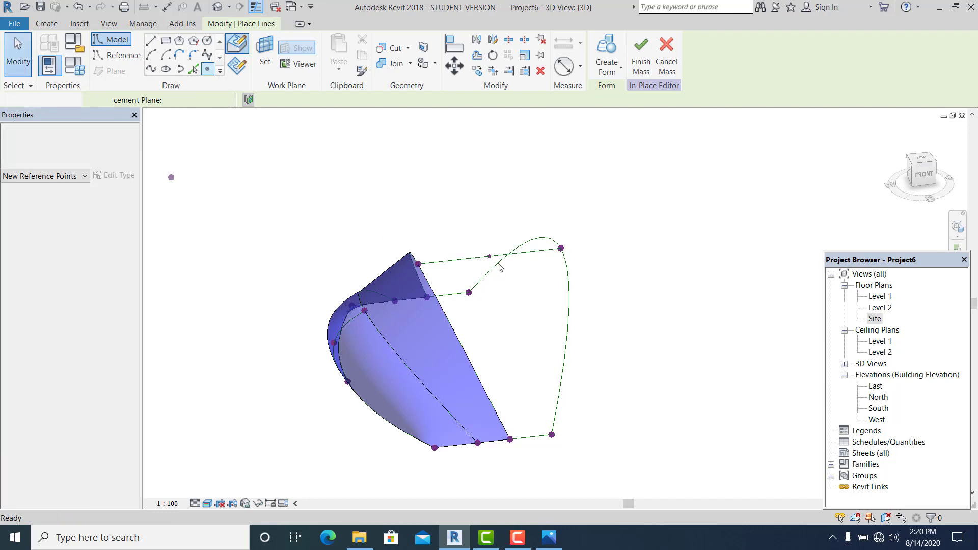
pyautogui.scroll(2, 498, 261)
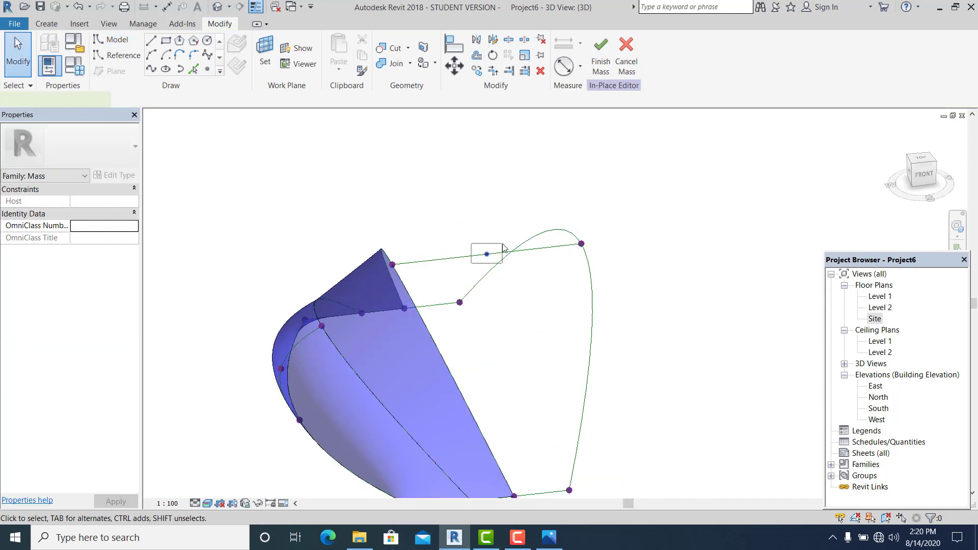
pyautogui.click(487, 253)
pyautogui.click(424, 101)
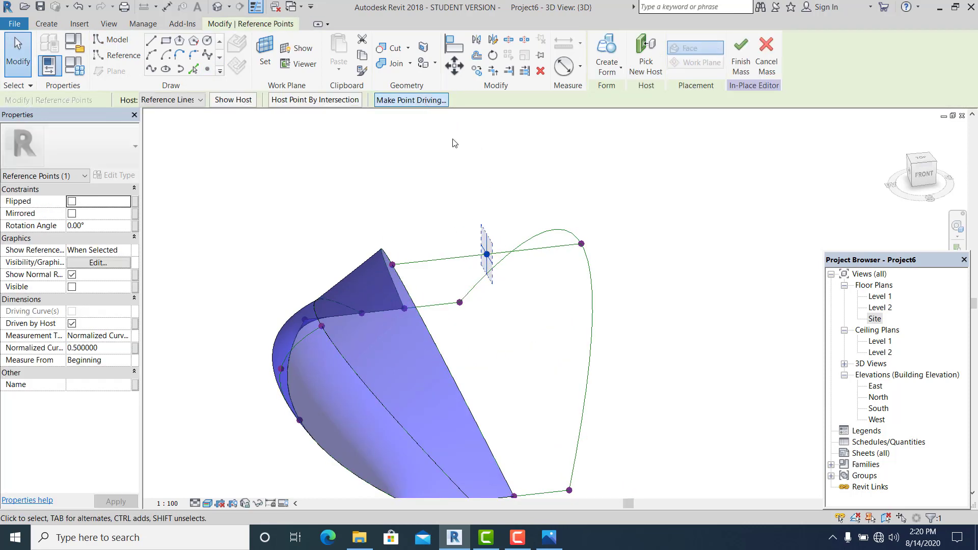
pyautogui.click(522, 173)
# In the South elevation, raise the driving midpoint of the apex line to an offset of about 18.09 so the line arches upward.
pyautogui.click(486, 254)
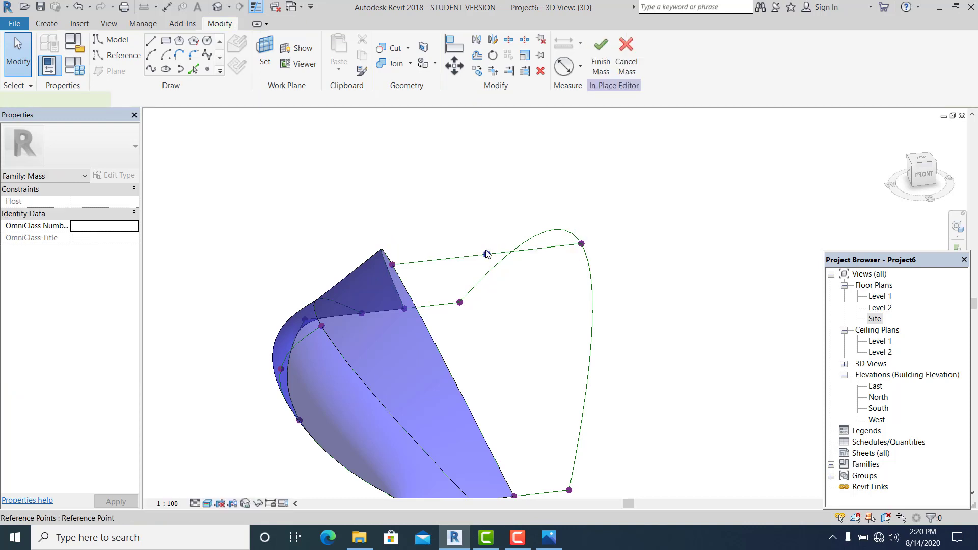
pyautogui.click(487, 253)
pyautogui.doubleClick(880, 409)
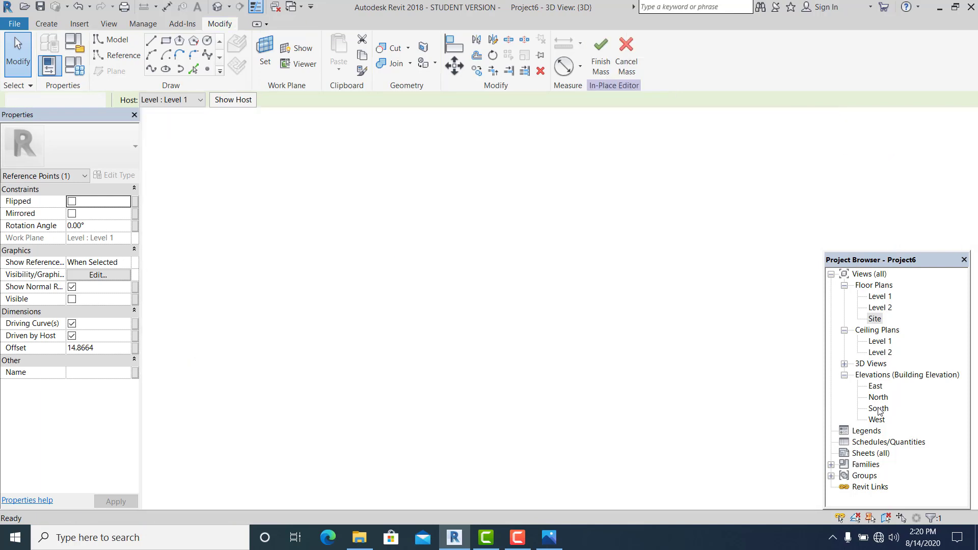
pyautogui.moveTo(552, 188); pyautogui.dragTo(553, 151)
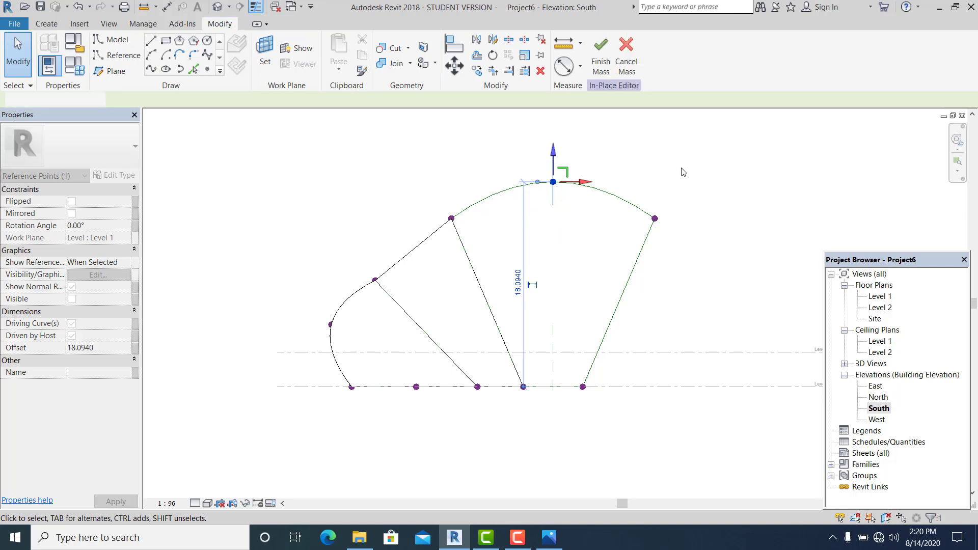
pyautogui.click(682, 172)
# Set the South elevation's detail level to Fine and its visual style to Shaded.
pyautogui.scroll(1, 708, 422)
pyautogui.click(194, 504)
pyautogui.click(208, 490)
pyautogui.click(214, 503)
pyautogui.click(229, 478)
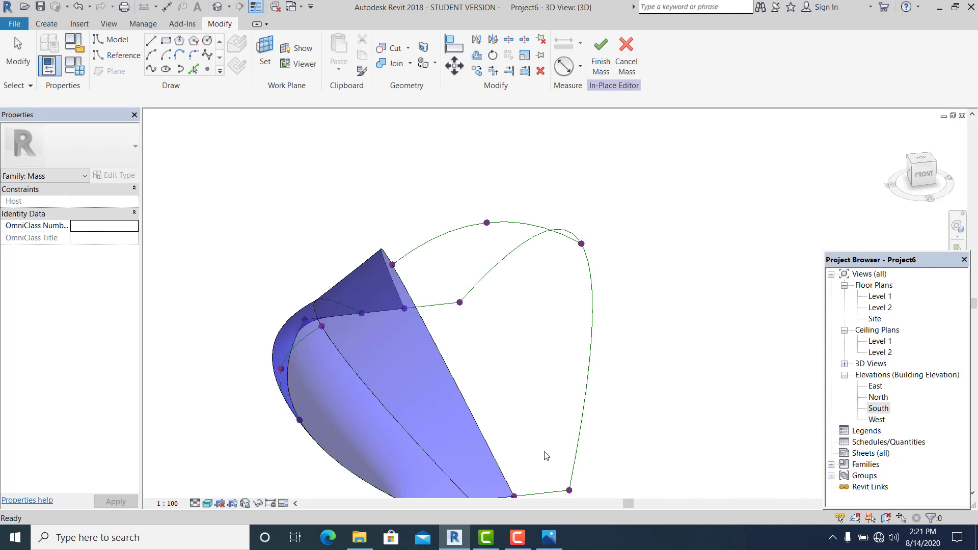
# In the 3D view, create a form from the southern connecting line, the arched apex line and the northern connecting line.
pyautogui.click(545, 494)
pyautogui.click(636, 400)
pyautogui.moveTo(636, 399); pyautogui.dragTo(672, 299, button='middle')
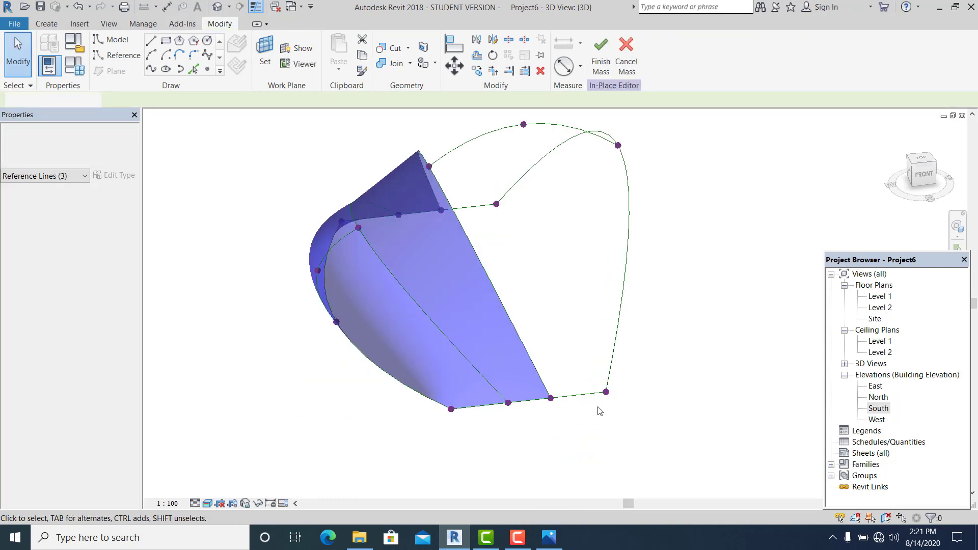
pyautogui.press('Tab')
pyautogui.press('Tab')
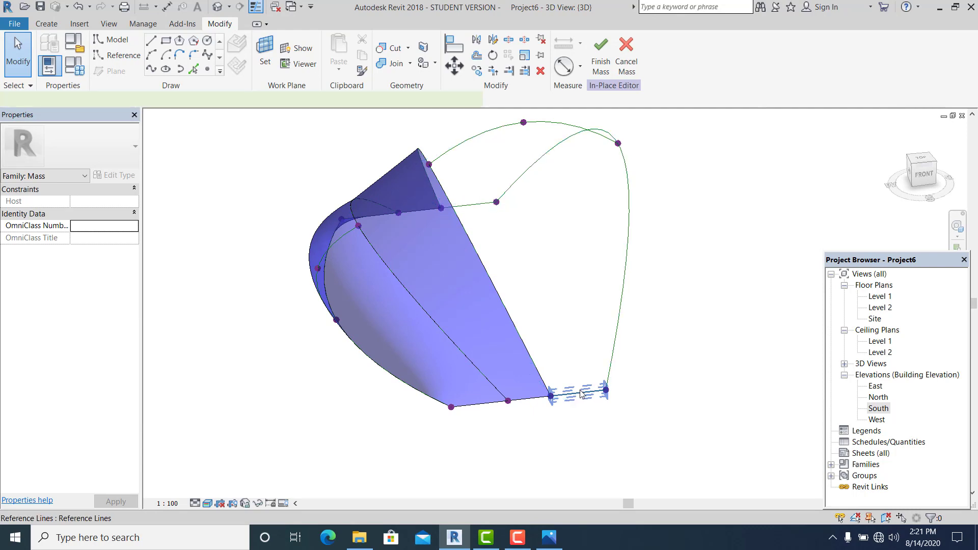
pyautogui.click(497, 126)
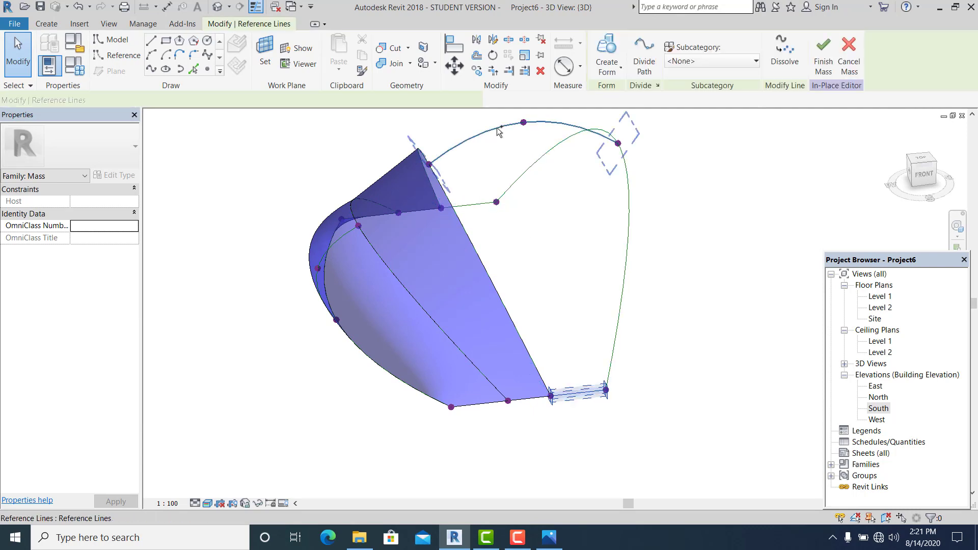
pyautogui.keyDown('ctrl'); pyautogui.click(477, 205); pyautogui.keyUp('ctrl')
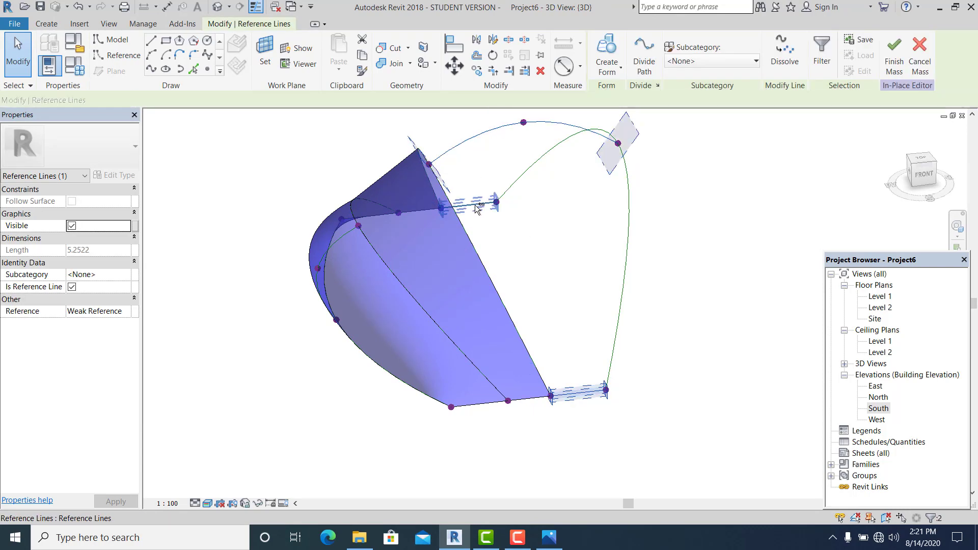
pyautogui.click(621, 74)
pyautogui.click(634, 93)
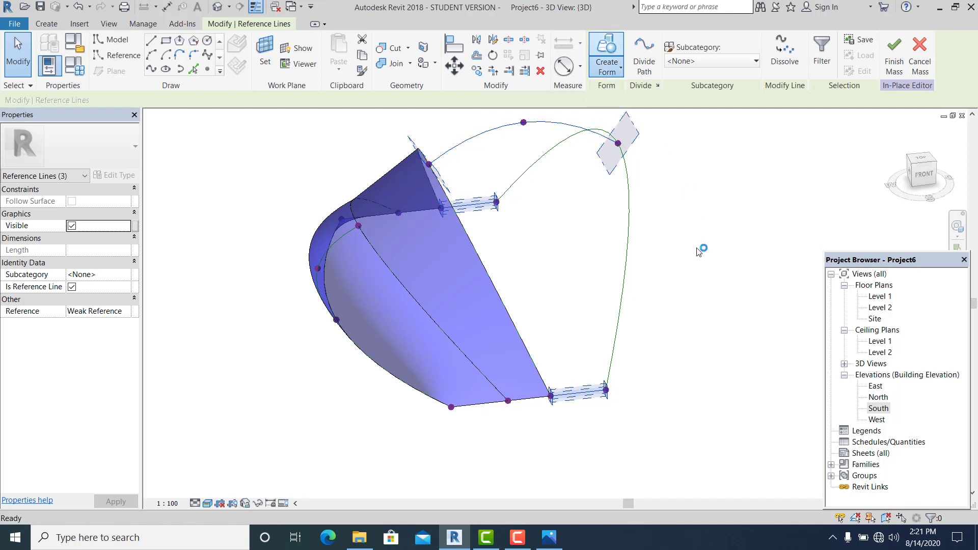
pyautogui.keyDown('shift'); pyautogui.moveTo(458, 452); pyautogui.dragTo(573, 439, button='middle'); pyautogui.keyUp('shift')
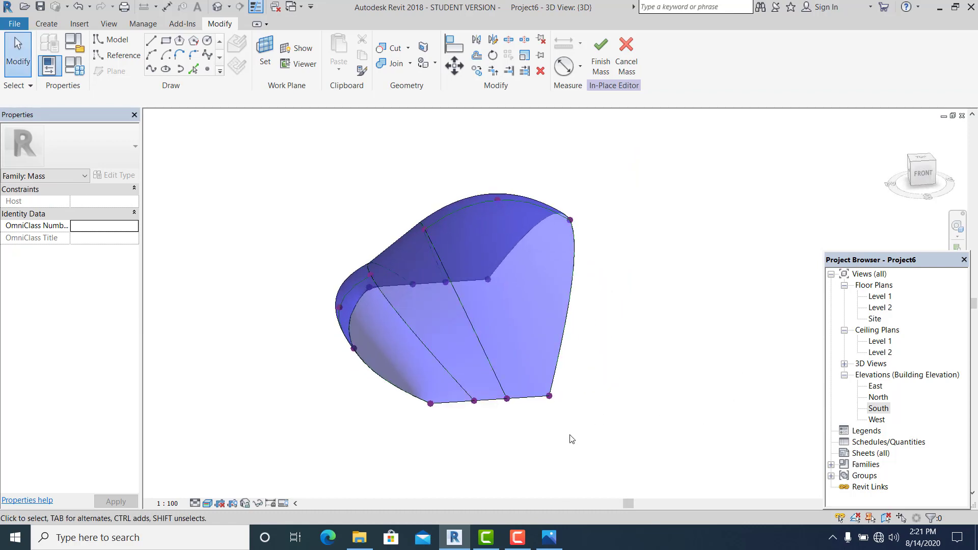
# Open the South elevation of the extended mass.
pyautogui.doubleClick(879, 409)
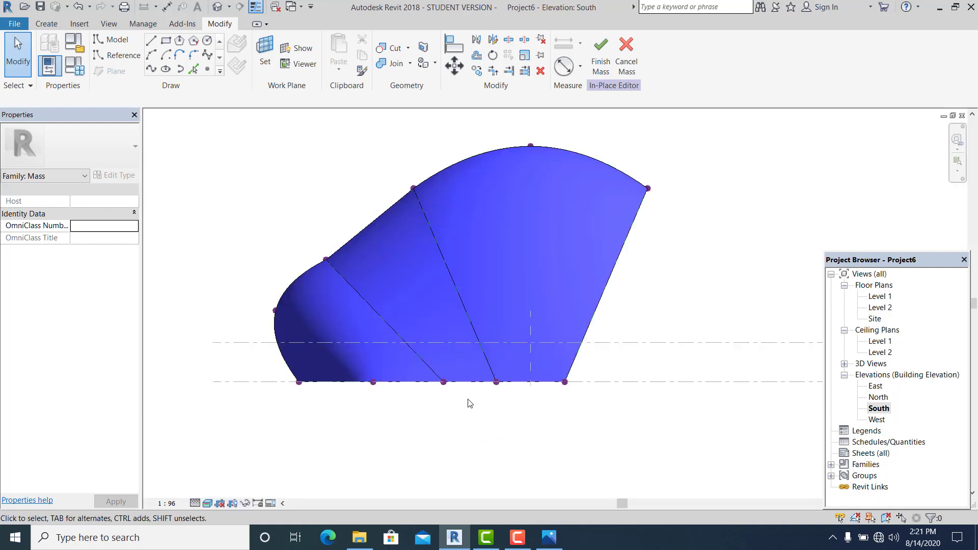
pyautogui.scroll(2, 417, 396)
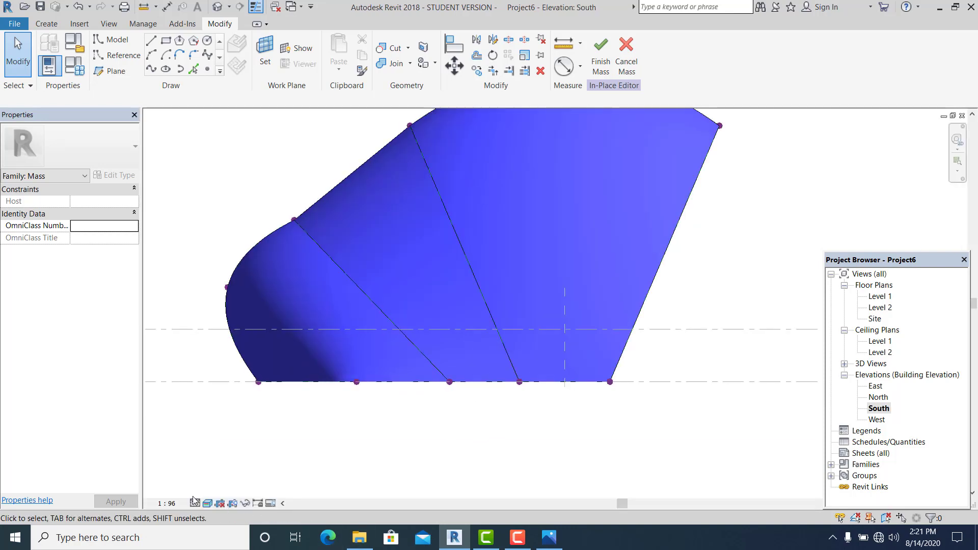
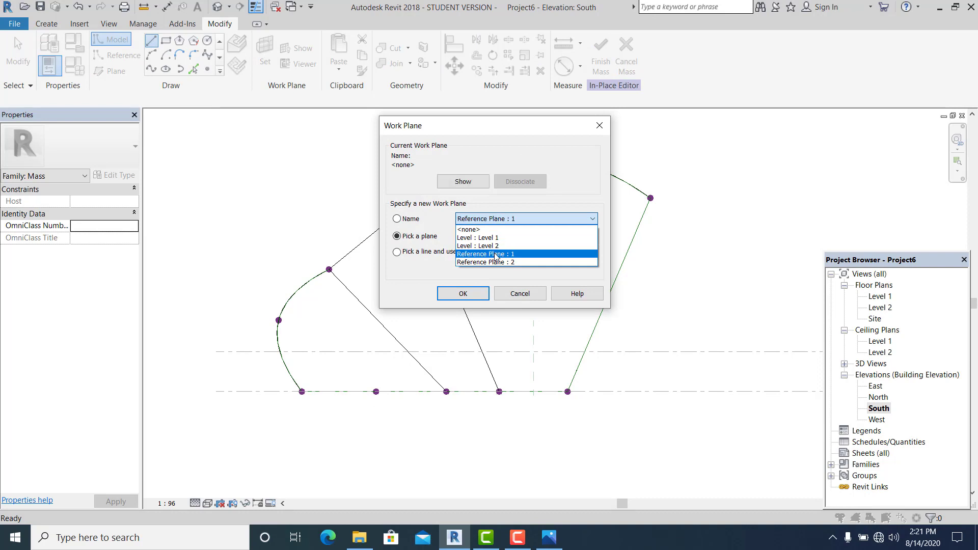
# On Reference Plane : 1 in the South elevation, draw a closed four-sided outline crossing the shell's base, its eastern side along the second connecting line.
pyautogui.click(477, 293)
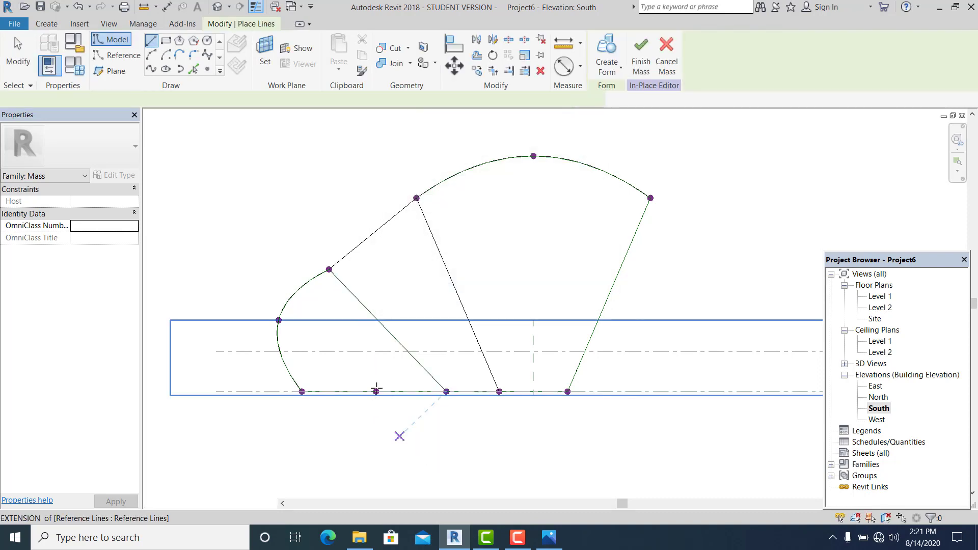
pyautogui.click(389, 408)
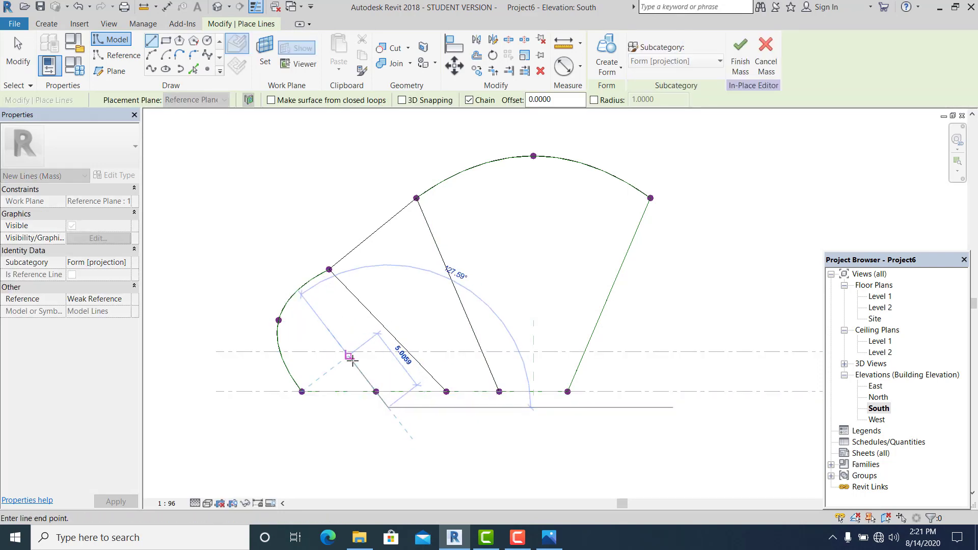
pyautogui.click(350, 357)
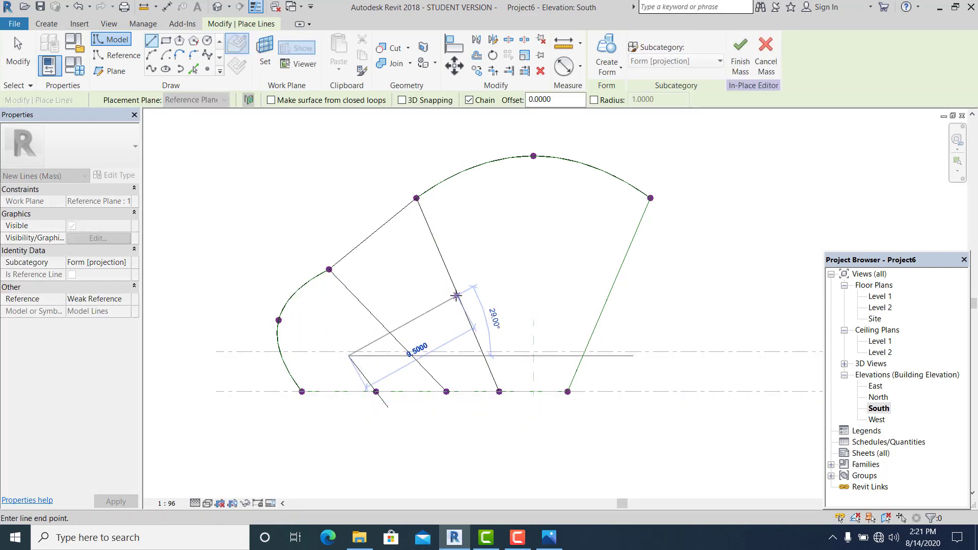
pyautogui.click(457, 296)
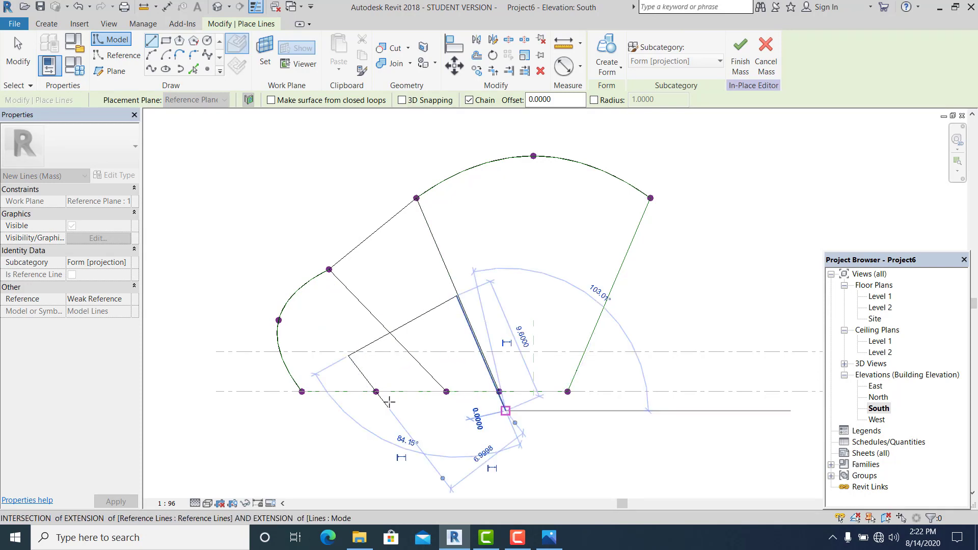
pyautogui.click(506, 410)
pyautogui.click(390, 410)
pyautogui.press('Escape')
pyautogui.press('Escape')
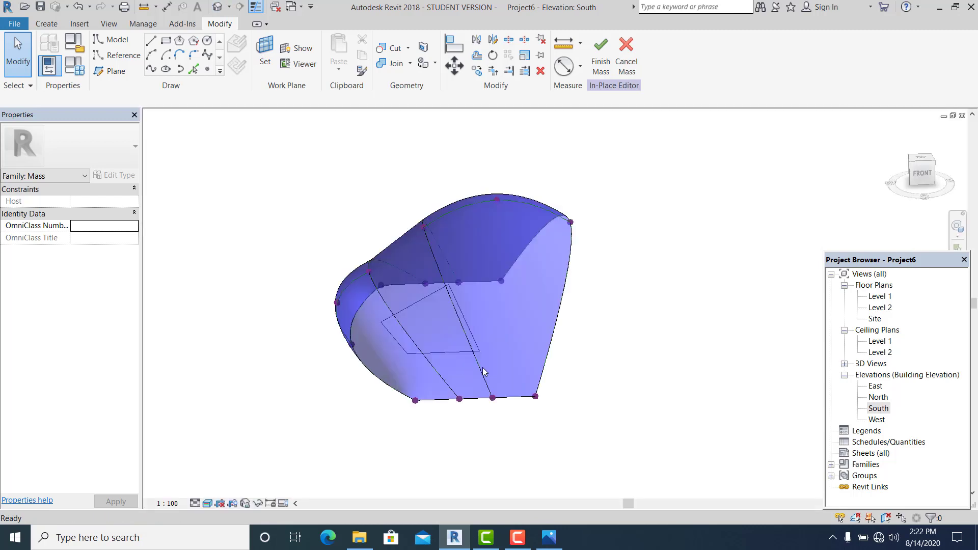
# In the 3D view, create a void form from the closed four-sided outline.
pyautogui.scroll(-1, 486, 394)
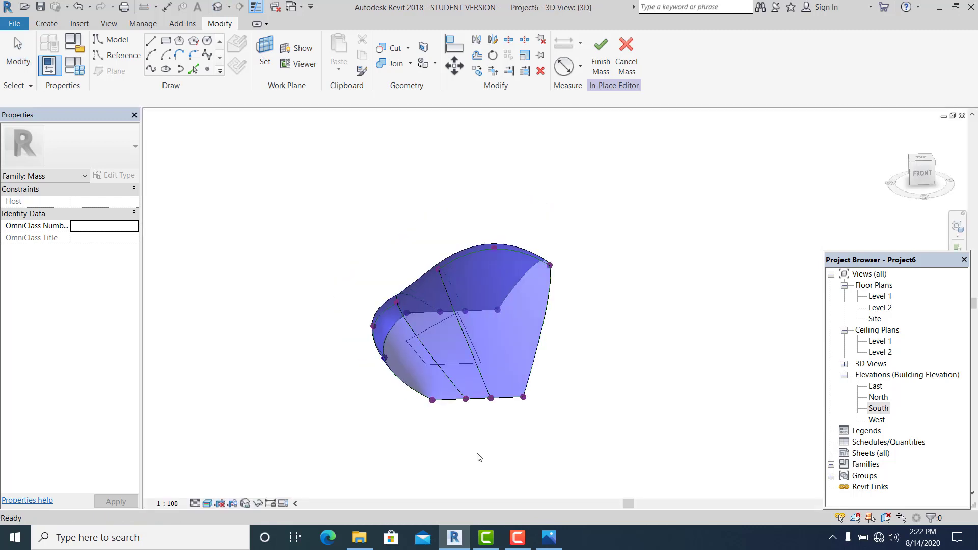
pyautogui.keyDown('shift'); pyautogui.moveTo(507, 452); pyautogui.dragTo(486, 365, button='middle'); pyautogui.keyUp('shift')
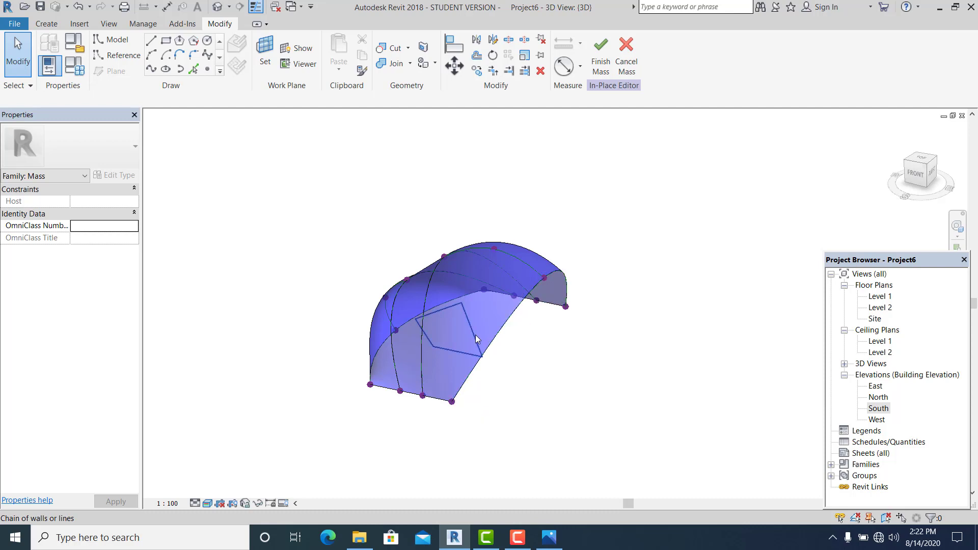
pyautogui.keyDown('shift'); pyautogui.moveTo(535, 436); pyautogui.dragTo(518, 457, button='middle'); pyautogui.keyUp('shift')
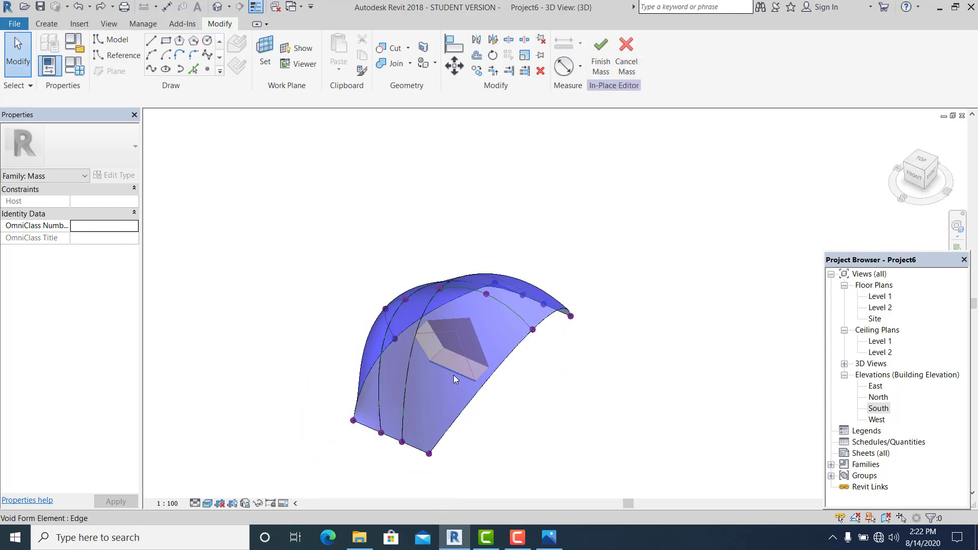
# Stretch the void form's southern face outward past the shell to a length of about 40.83.
pyautogui.press('Tab')
pyautogui.press('Tab')
pyautogui.click(454, 375)
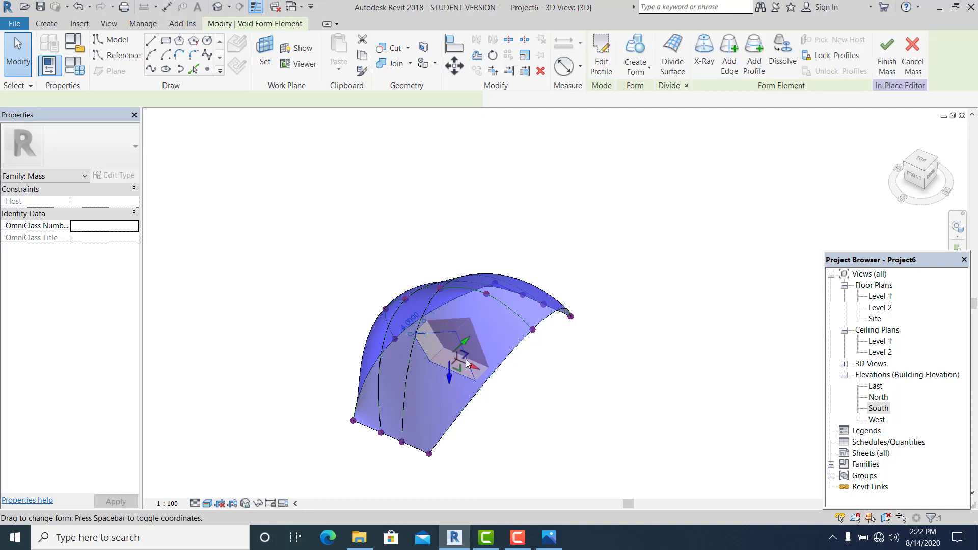
pyautogui.moveTo(465, 348); pyautogui.dragTo(337, 465)
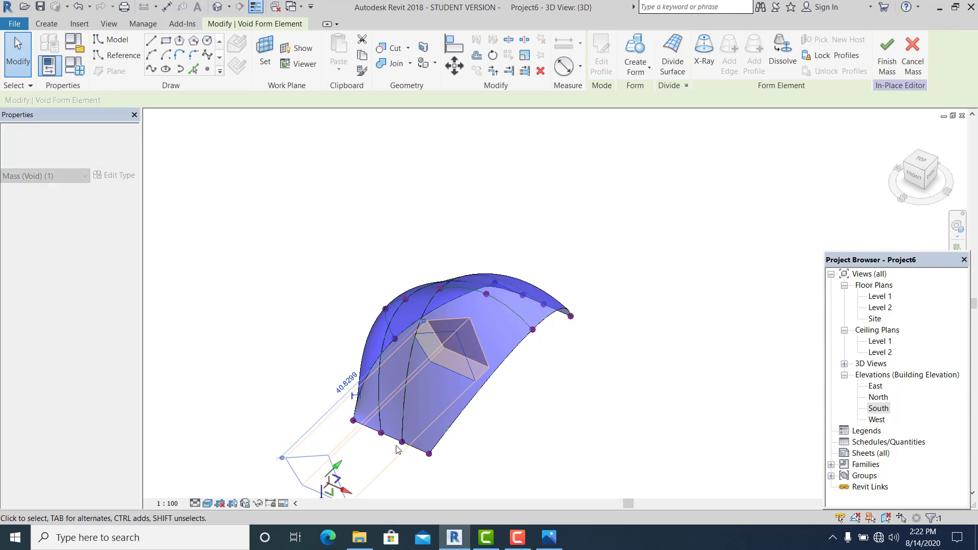
pyautogui.keyDown('shift'); pyautogui.moveTo(616, 389); pyautogui.dragTo(513, 465, button='middle'); pyautogui.keyUp('shift')
pyautogui.press('Escape')
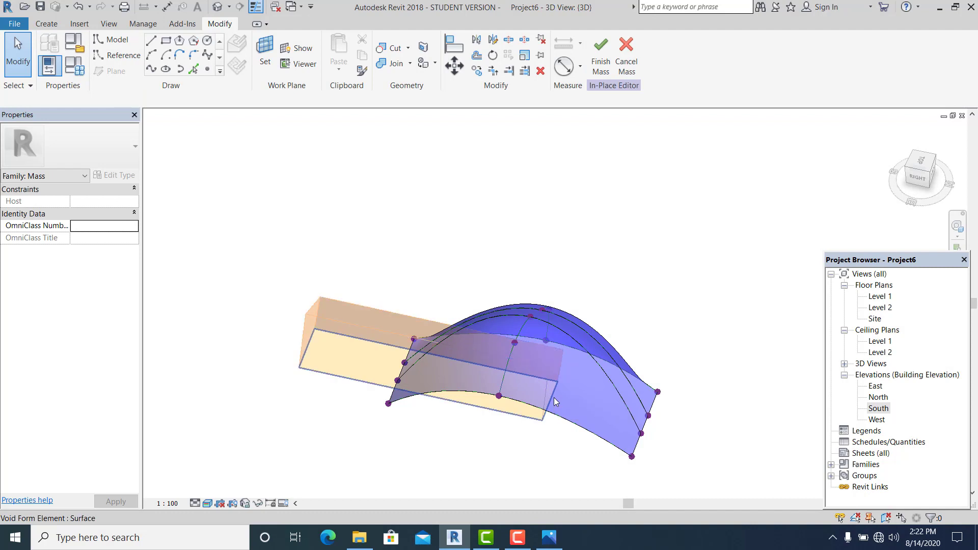
# Stretch the void form's northern face past the other side of the shell, to a total length of about 76.10.
pyautogui.click(555, 396)
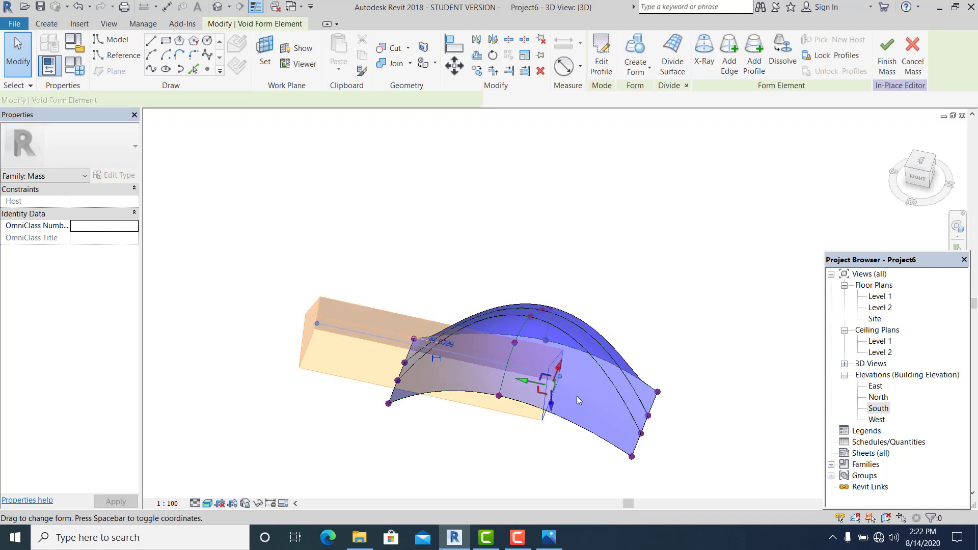
pyautogui.moveTo(555, 396); pyautogui.dragTo(691, 365)
pyautogui.click(303, 426)
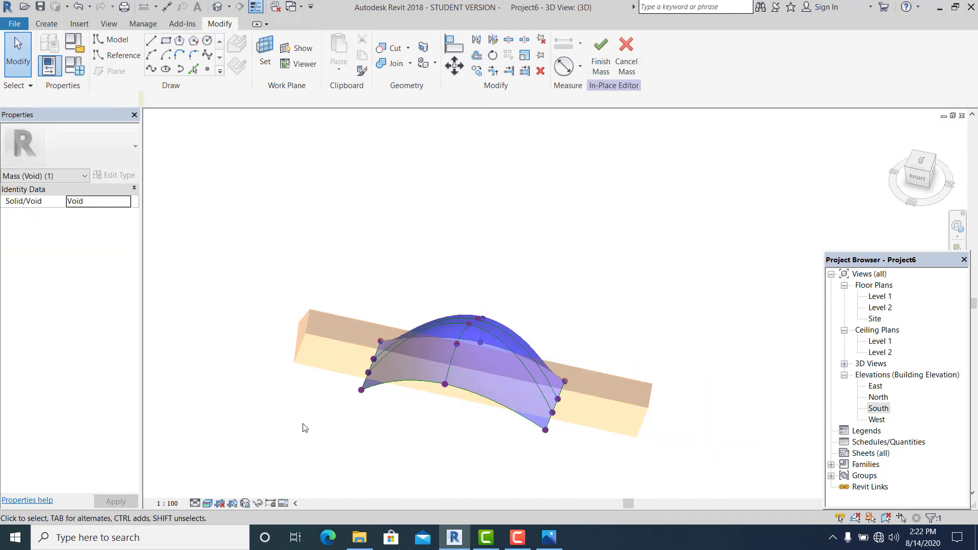
# Select the entire void form and copy it to the clipboard.
pyautogui.keyDown('shift'); pyautogui.moveTo(304, 426); pyautogui.dragTo(537, 408, button='middle'); pyautogui.keyUp('shift')
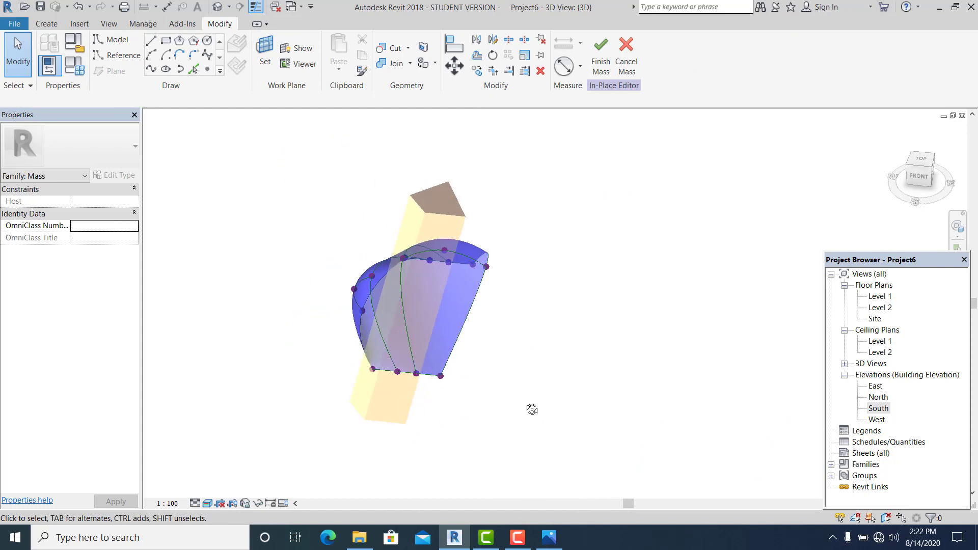
pyautogui.moveTo(422, 390); pyautogui.dragTo(492, 380, button='middle')
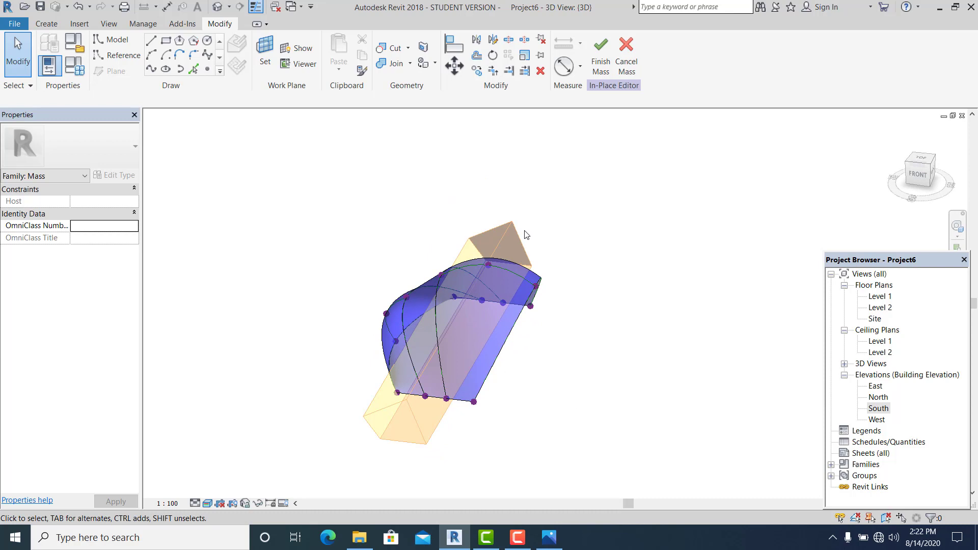
pyautogui.press('Tab')
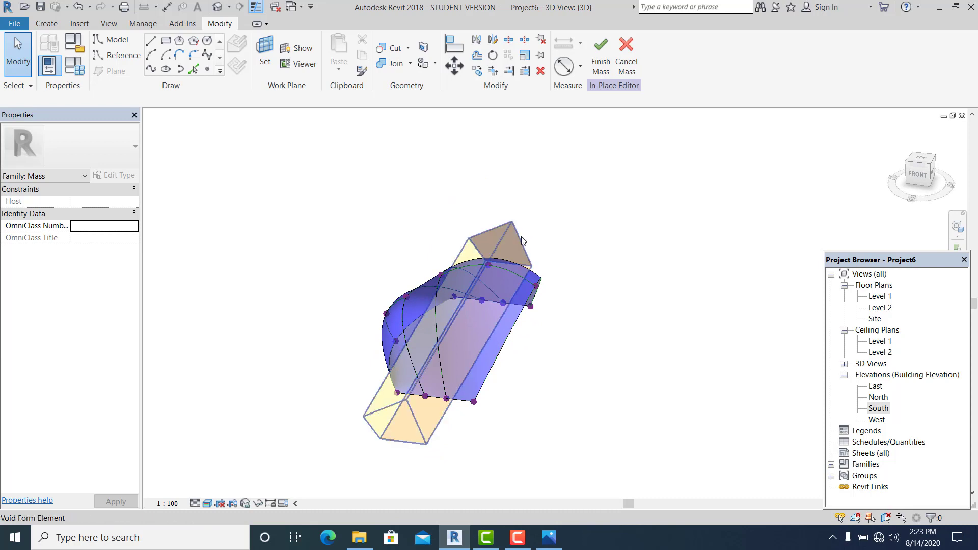
pyautogui.click(522, 240)
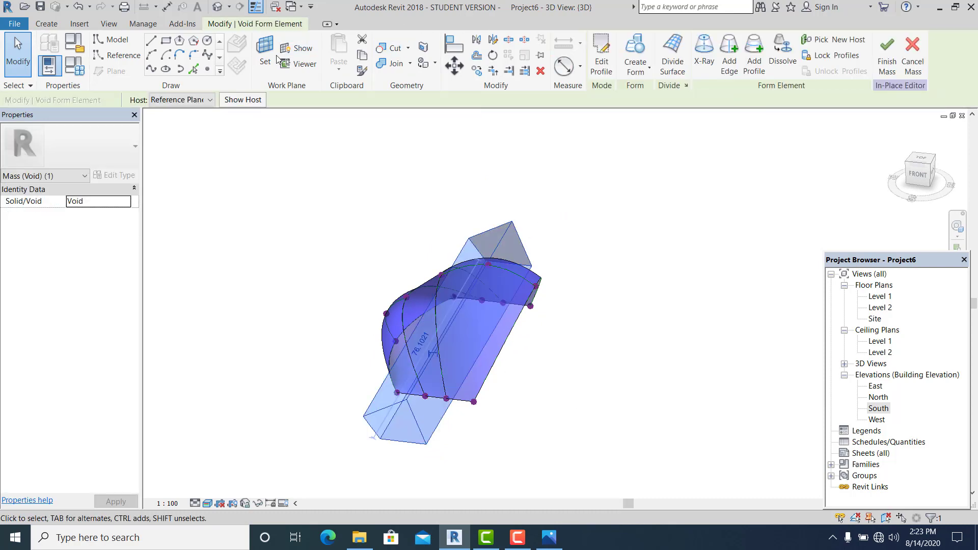
pyautogui.click(363, 56)
# Try to cut the eastern shell form with the void.
pyautogui.click(398, 53)
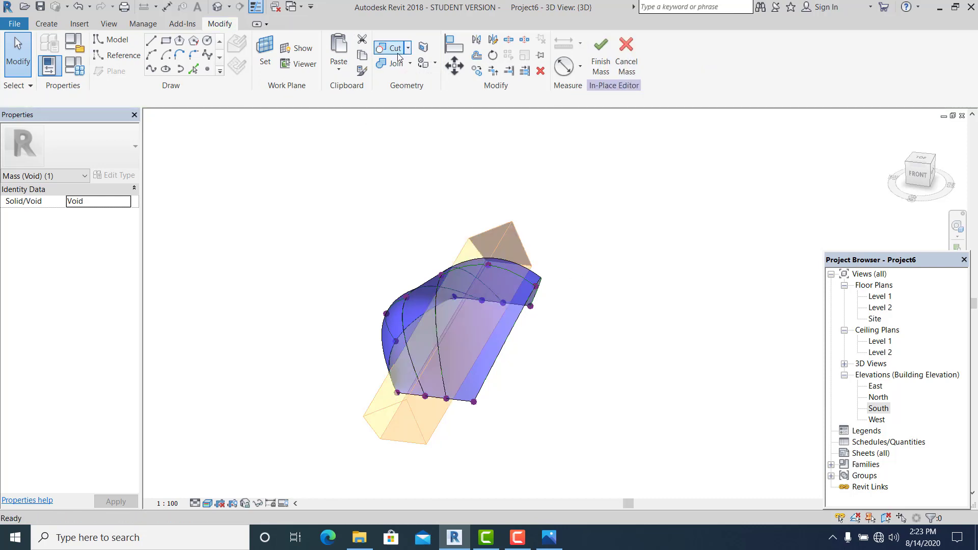
pyautogui.click(534, 273)
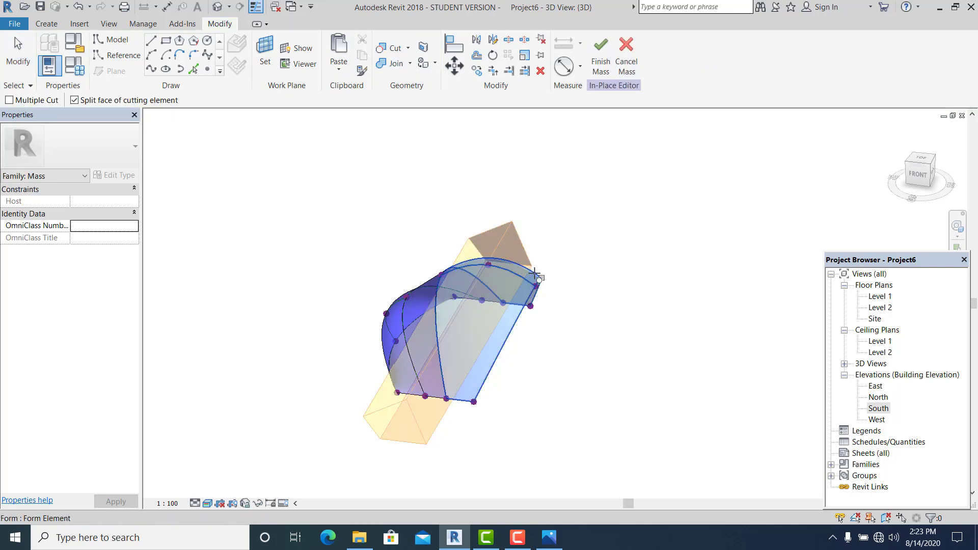
pyautogui.click(513, 222)
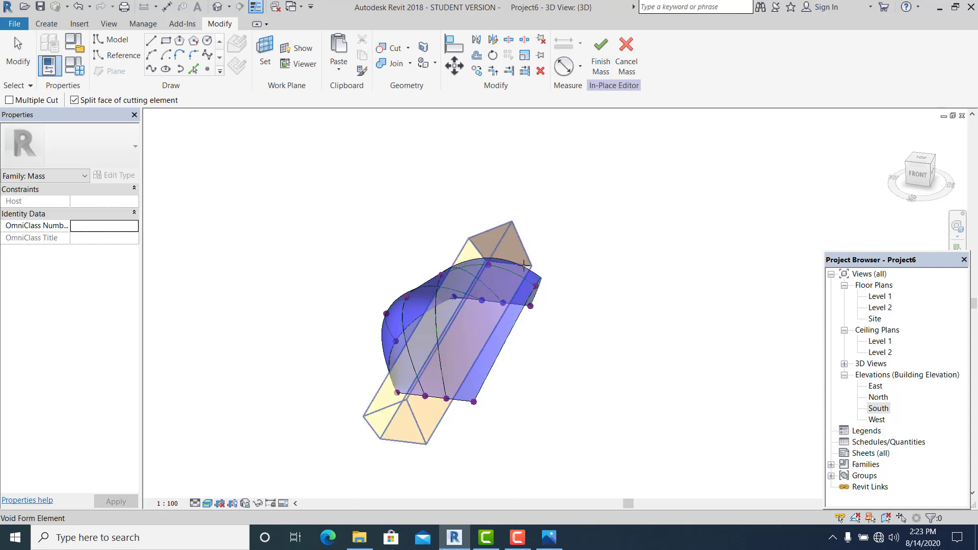
pyautogui.click(537, 279)
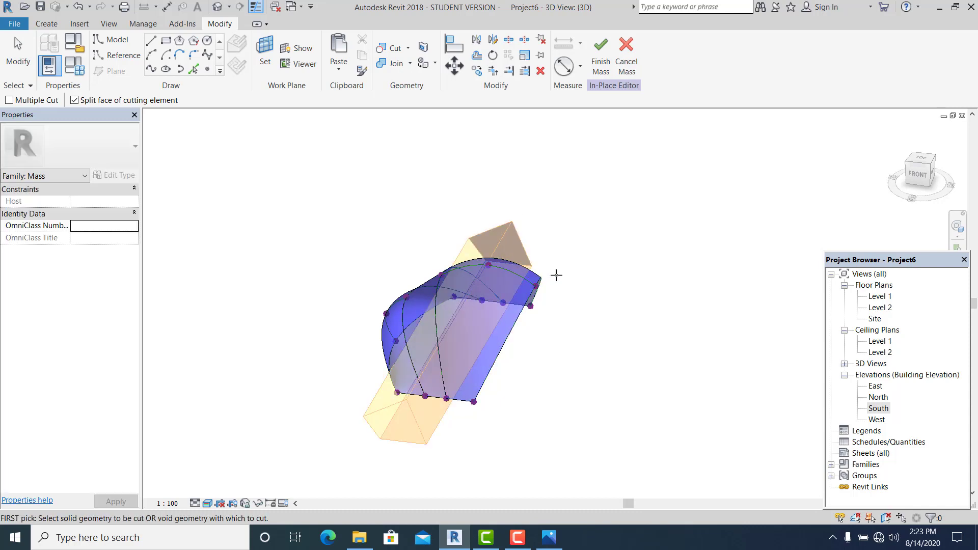
pyautogui.click(516, 231)
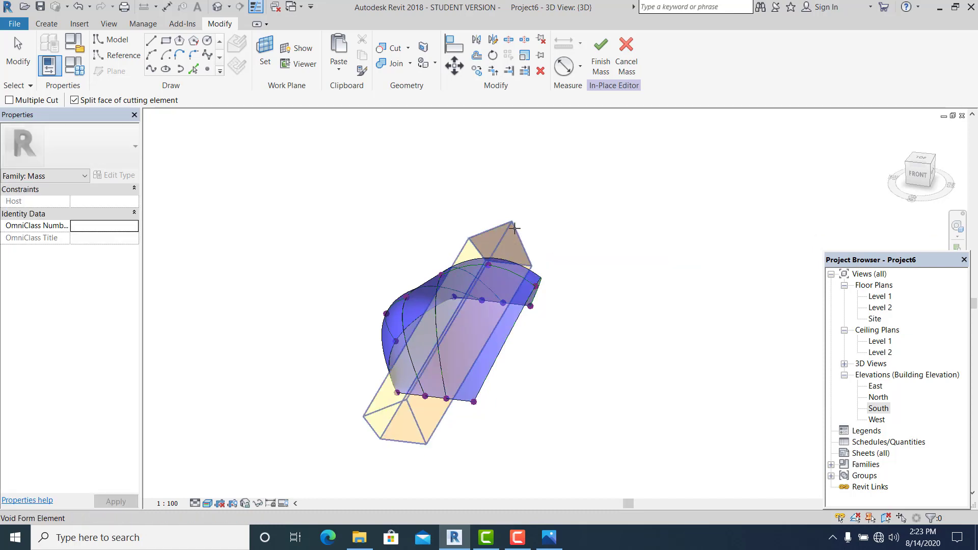
# Cut the middle shell form with the void to open a passage through both of its sides.
pyautogui.scroll(-2, 559, 373)
pyautogui.keyDown('shift'); pyautogui.moveTo(555, 382); pyautogui.dragTo(496, 406, button='middle'); pyautogui.keyUp('shift')
pyautogui.scroll(5, 495, 407)
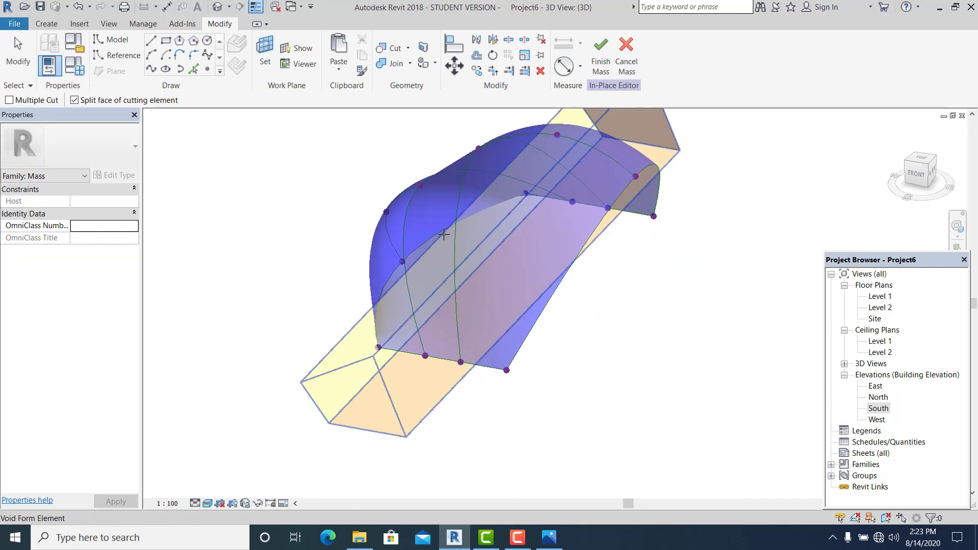
pyautogui.click(457, 206)
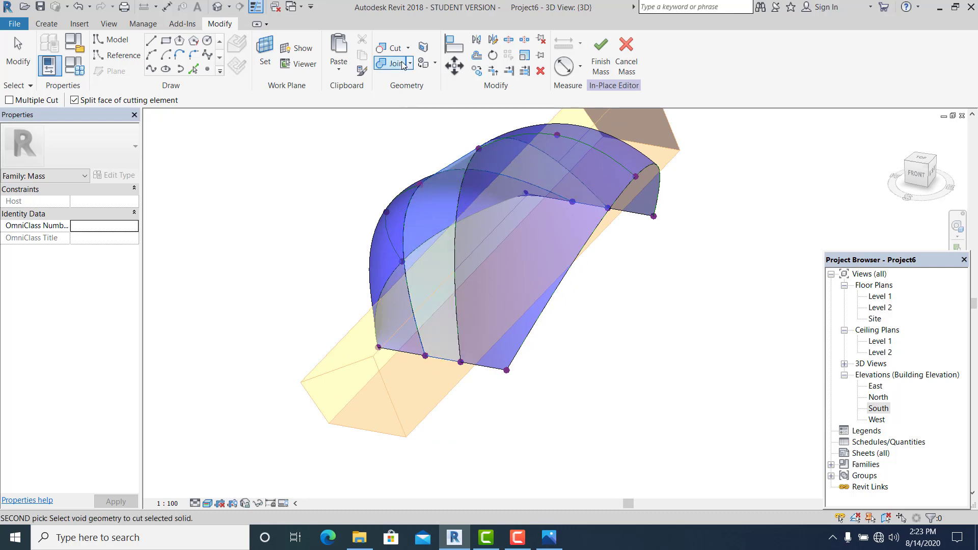
pyautogui.click(462, 226)
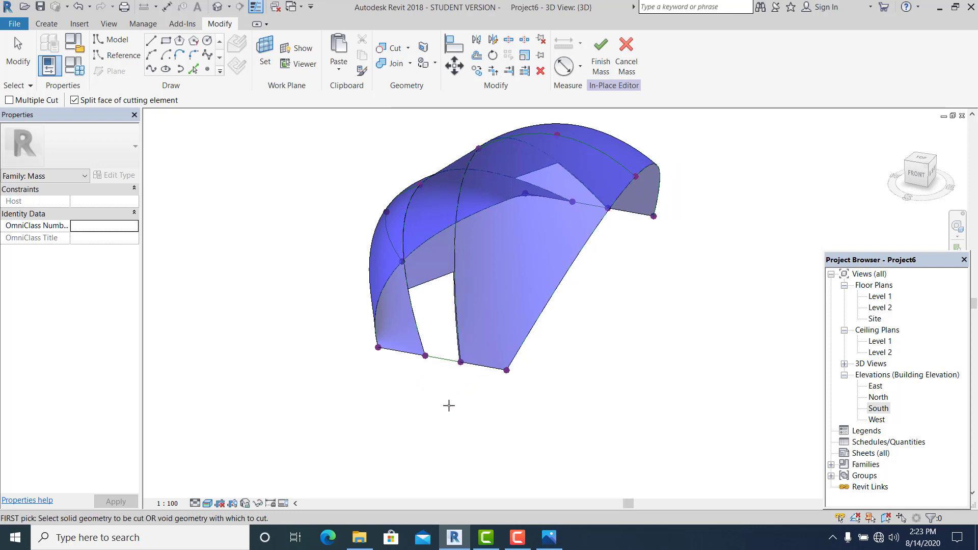
# Paste the copied void in its original position and cut the western shell form with it.
pyautogui.keyDown('shift'); pyautogui.moveTo(448, 404); pyautogui.dragTo(487, 423, button='middle'); pyautogui.keyUp('shift')
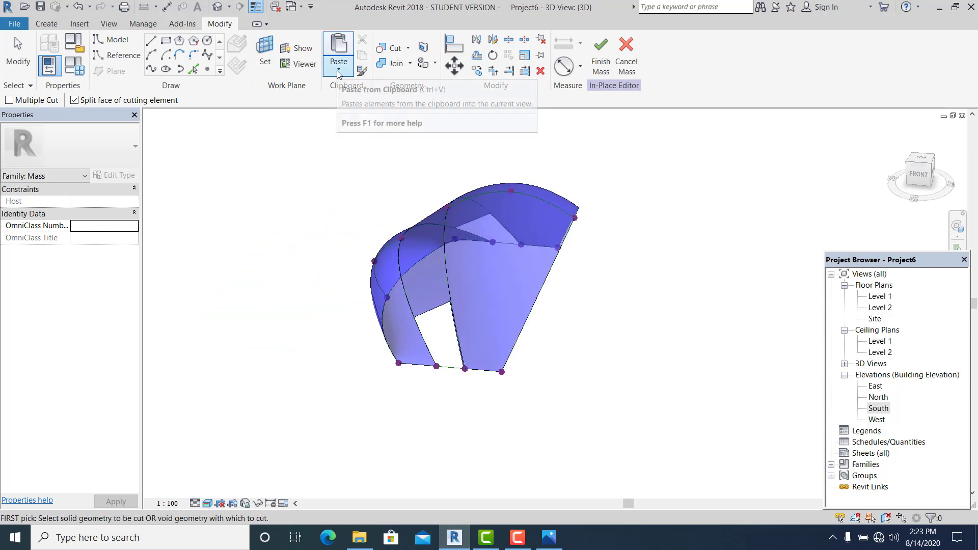
pyautogui.click(339, 66)
pyautogui.click(372, 202)
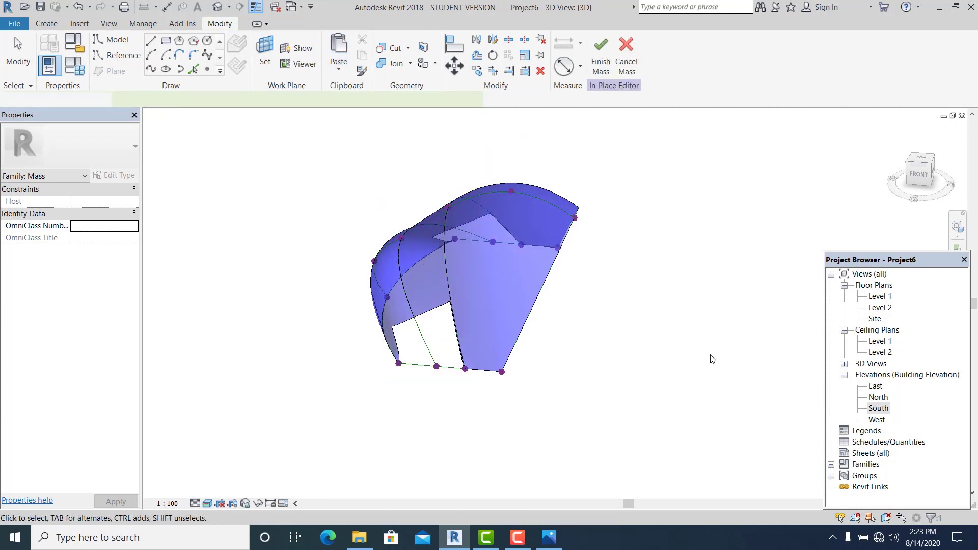
# Finish the in-place mass and view the cut shell from the front.
pyautogui.keyDown('shift'); pyautogui.moveTo(501, 414); pyautogui.dragTo(516, 427, button='middle'); pyautogui.keyUp('shift')
pyautogui.keyDown('shift'); pyautogui.moveTo(417, 375); pyautogui.dragTo(499, 468, button='middle'); pyautogui.keyUp('shift')
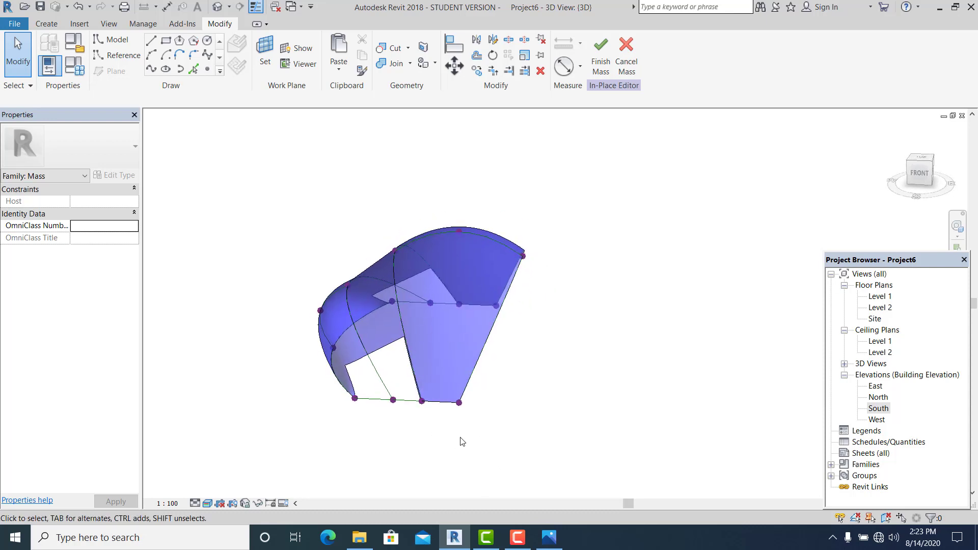
pyautogui.moveTo(461, 442); pyautogui.dragTo(470, 445, button='middle')
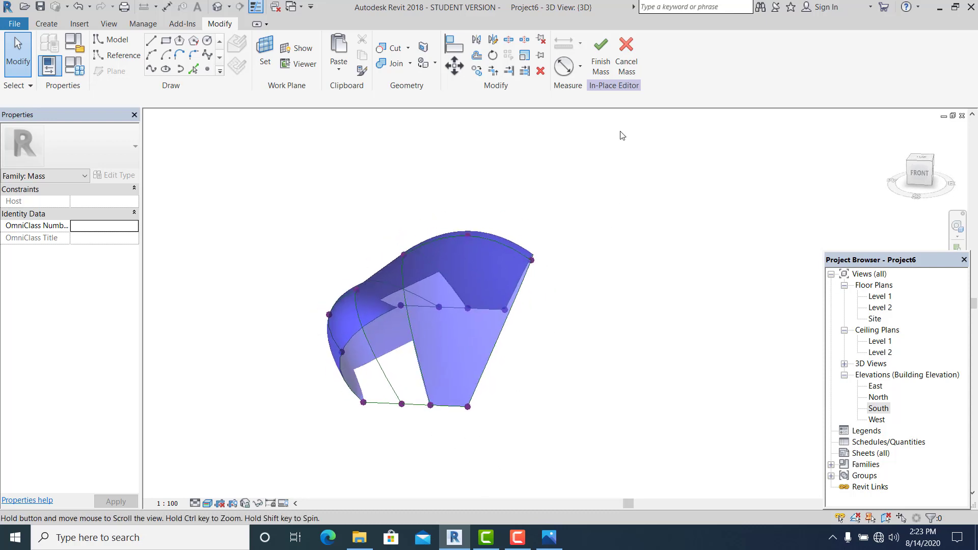
pyautogui.click(602, 65)
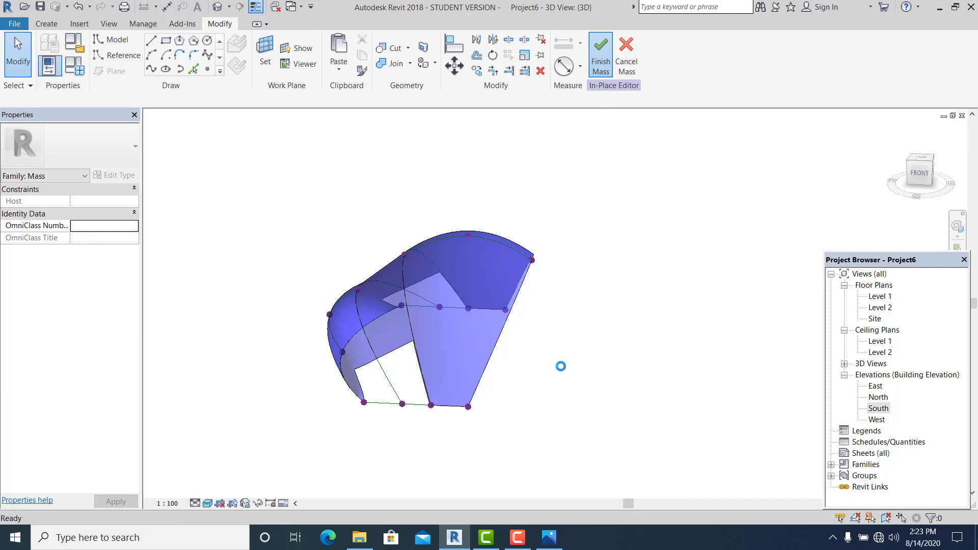
pyautogui.keyDown('shift'); pyautogui.moveTo(423, 401); pyautogui.dragTo(503, 417, button='middle'); pyautogui.keyUp('shift')
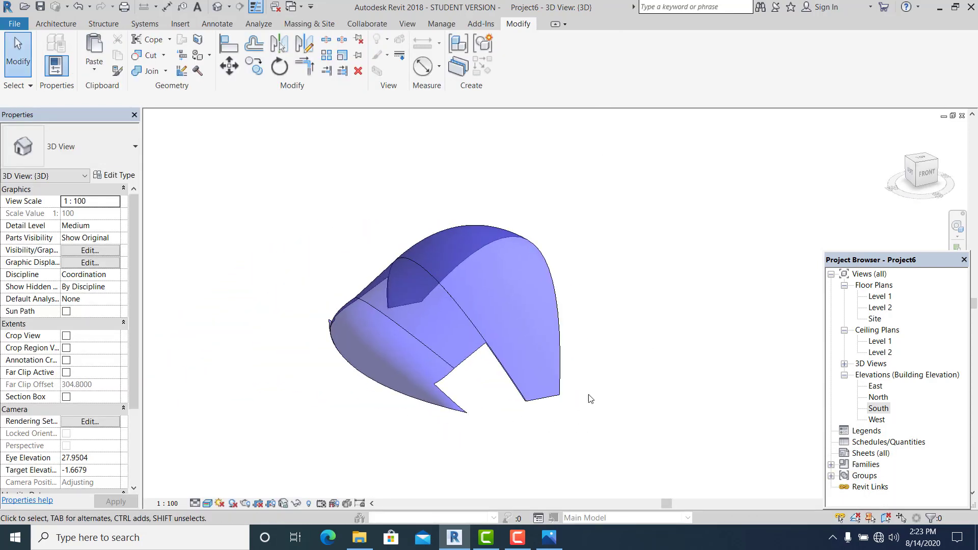
pyautogui.keyDown('shift'); pyautogui.moveTo(563, 399); pyautogui.dragTo(360, 297, button='middle'); pyautogui.keyUp('shift')
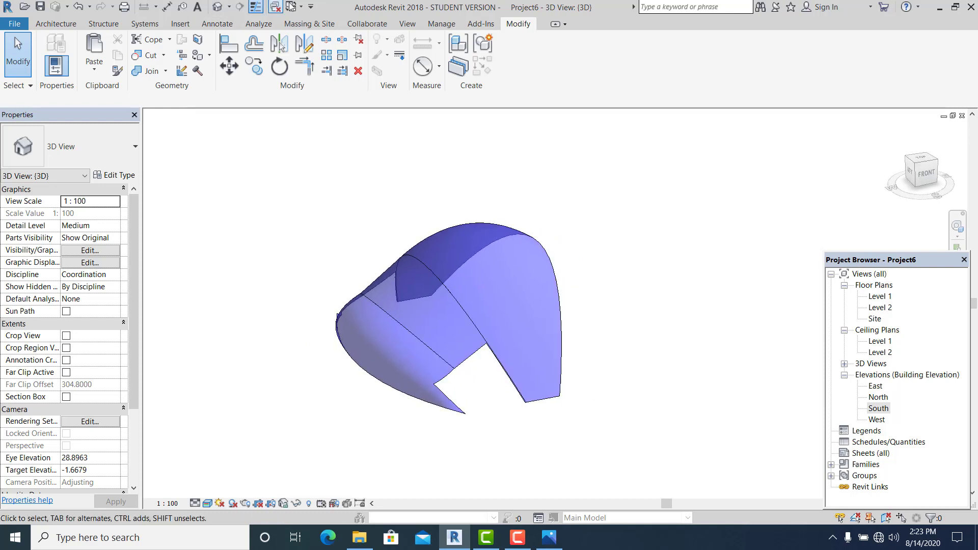
# Start a wall by face and duplicate the Generic - 8" basic wall type as ROOF.
pyautogui.click(310, 23)
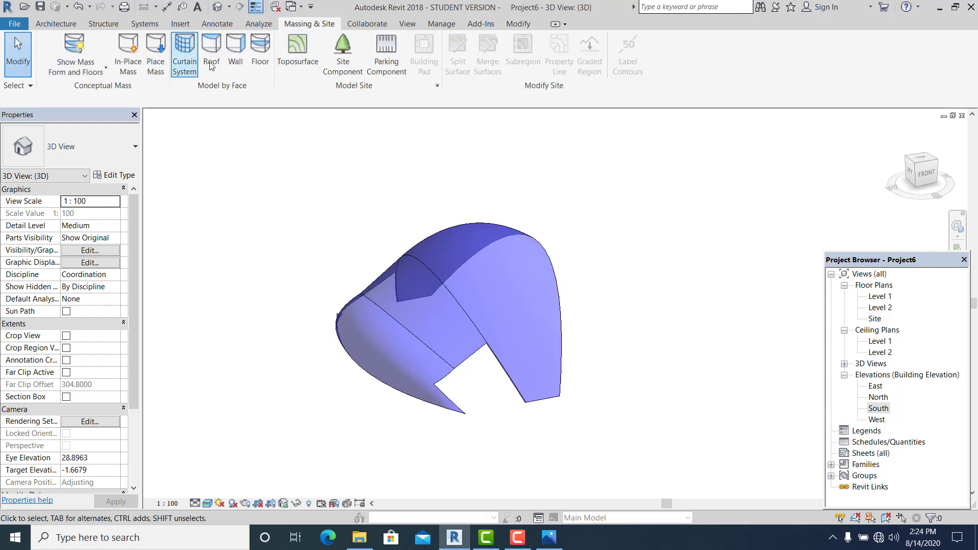
pyautogui.click(235, 56)
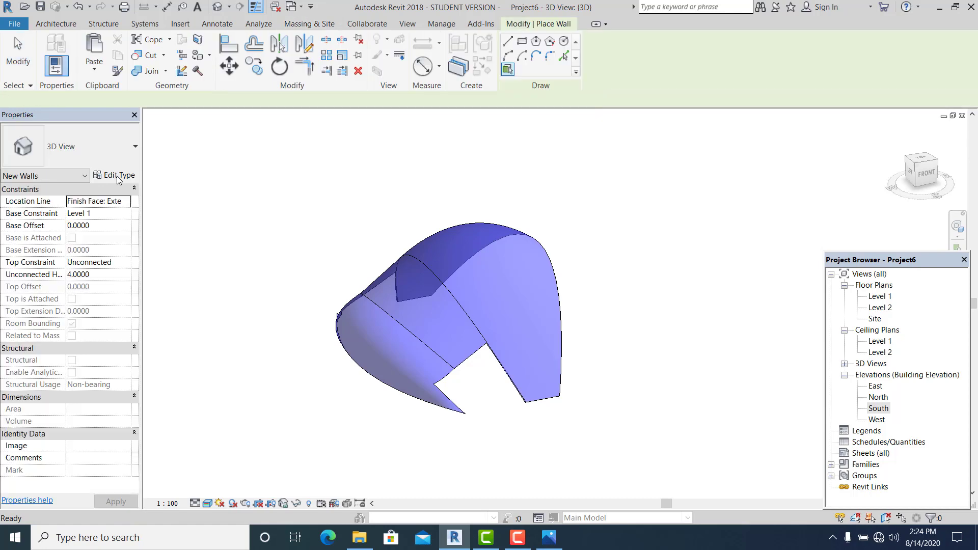
pyautogui.click(116, 176)
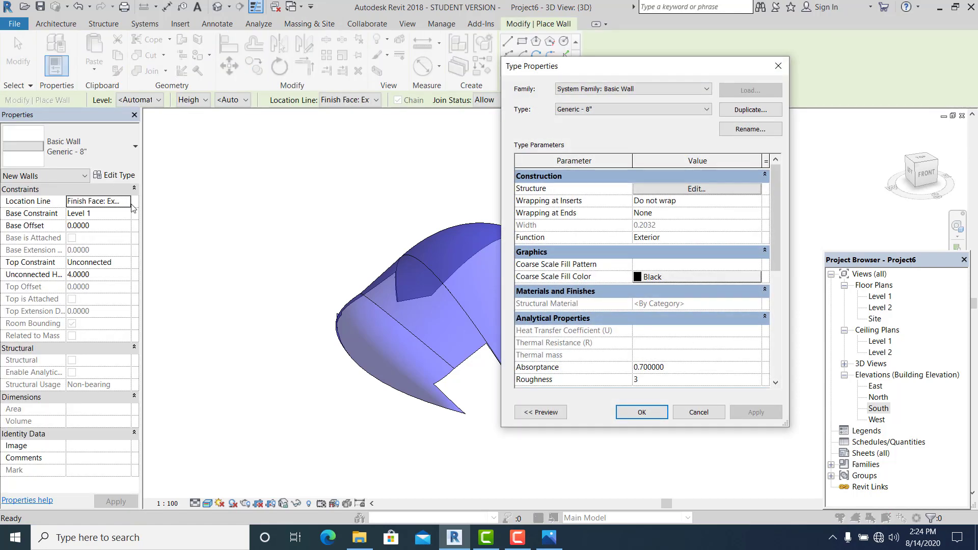
pyautogui.click(747, 110)
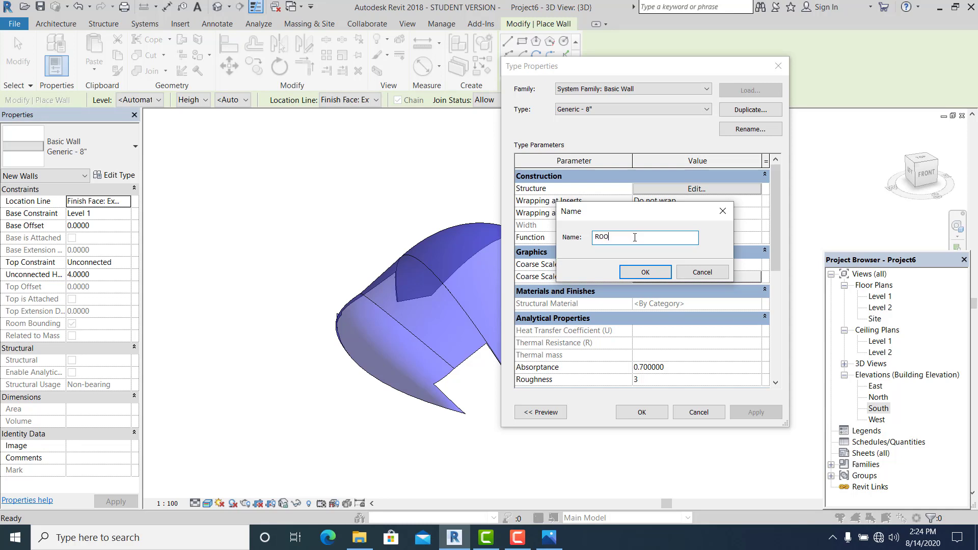
pyautogui.click(645, 272)
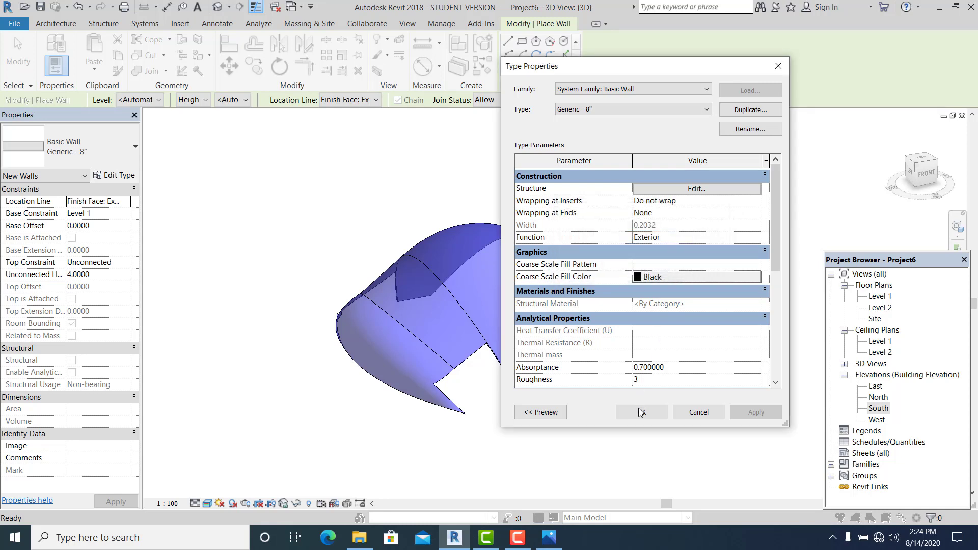
# Assign the Gypsum Wall Board material to the structure layer of the ROOF wall type.
pyautogui.click(706, 189)
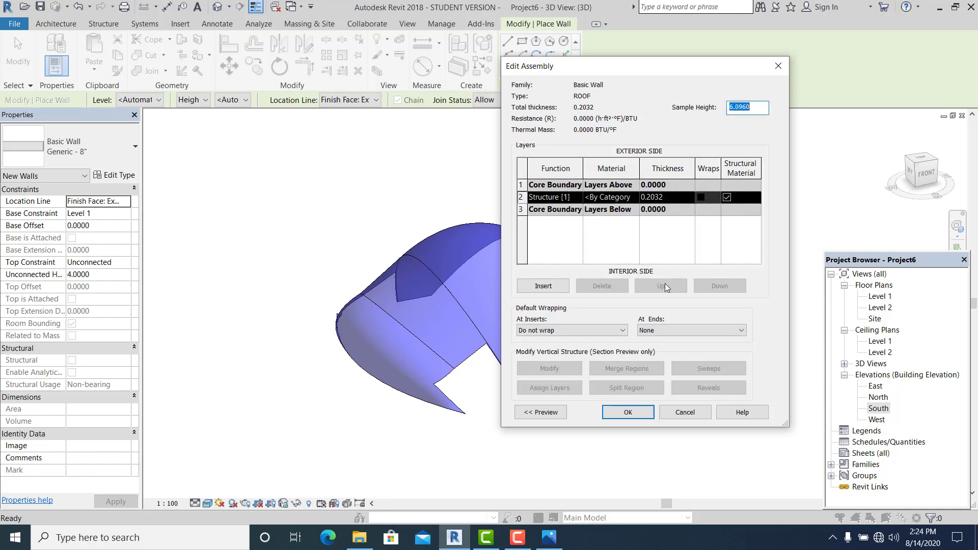
pyautogui.click(630, 197)
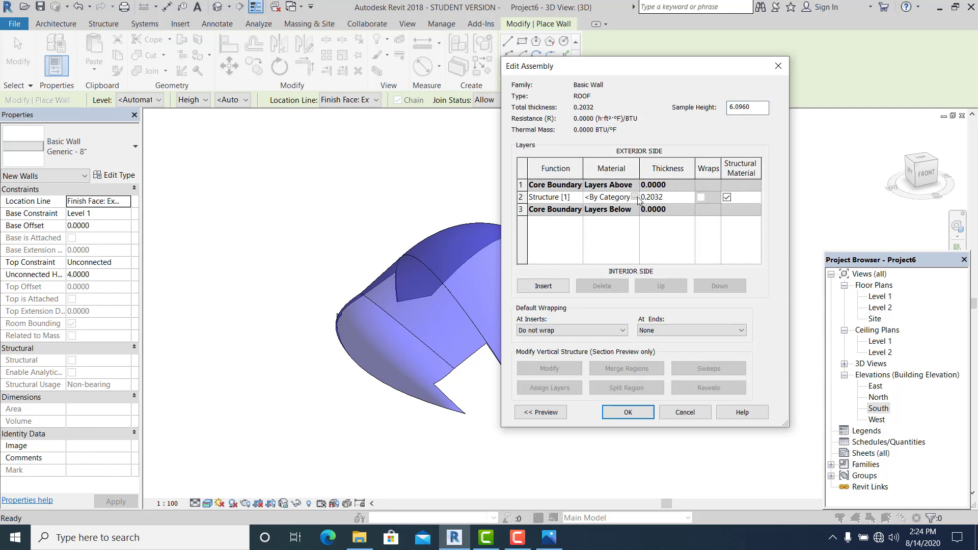
pyautogui.click(637, 197)
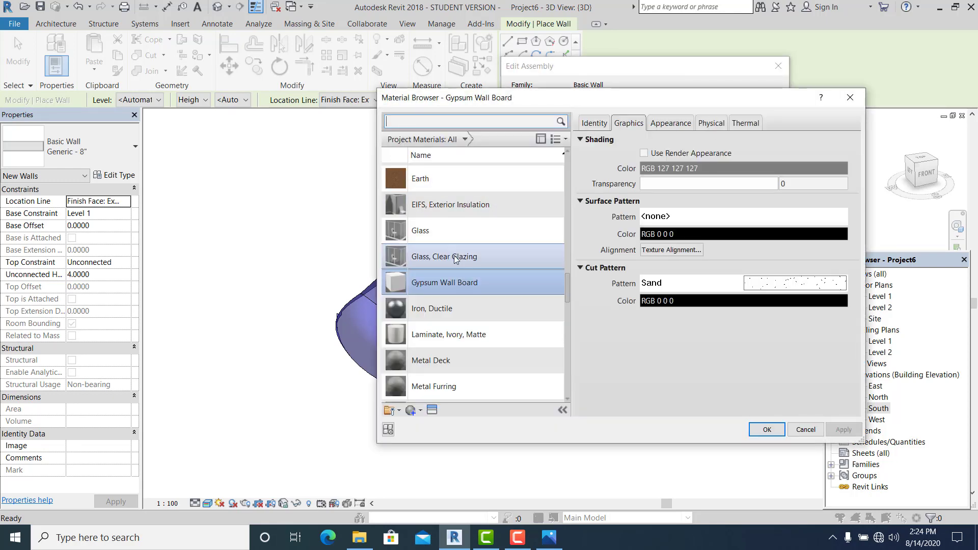
pyautogui.doubleClick(451, 283)
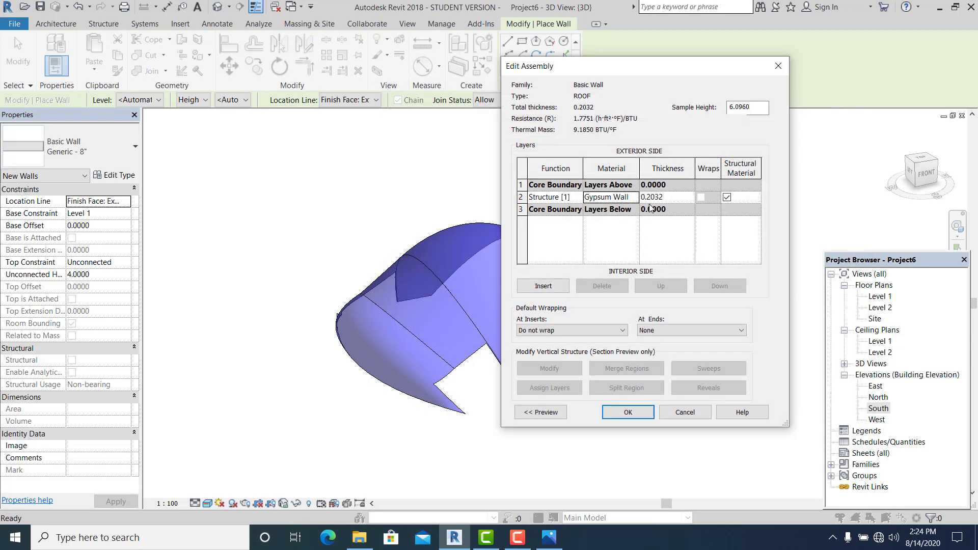
# Change the Gypsum Wall Board appearance color to a medium blue, RGB 128 142 230.
pyautogui.click(634, 197)
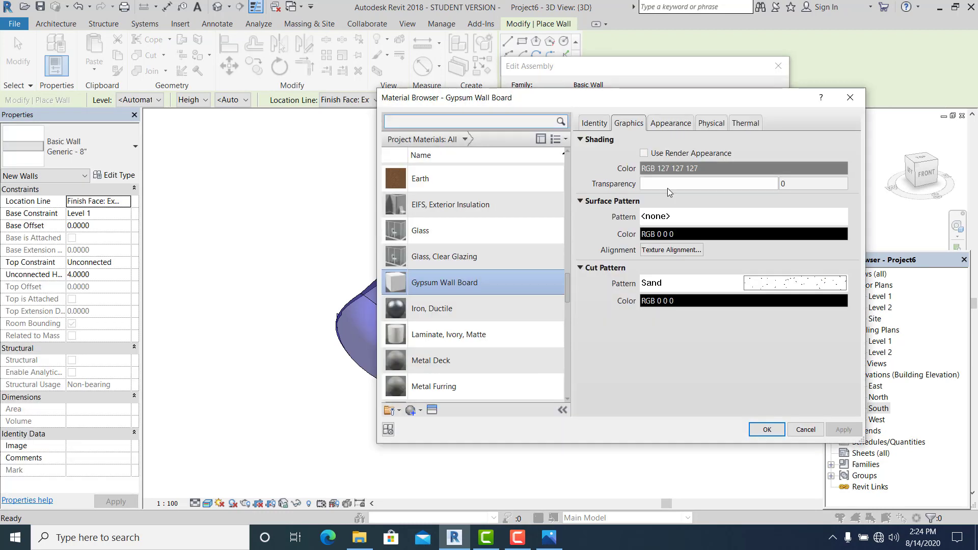
pyautogui.click(670, 123)
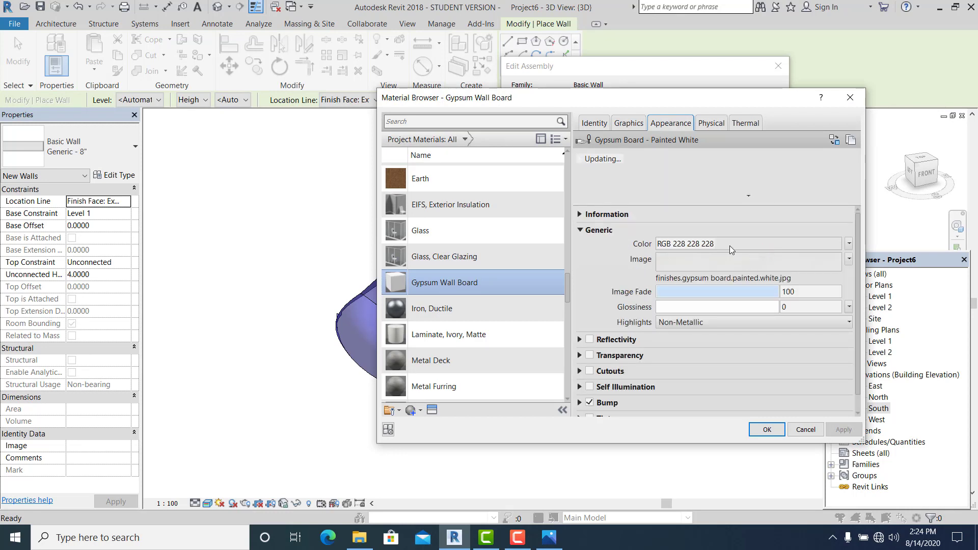
pyautogui.click(729, 260)
pyautogui.click(704, 243)
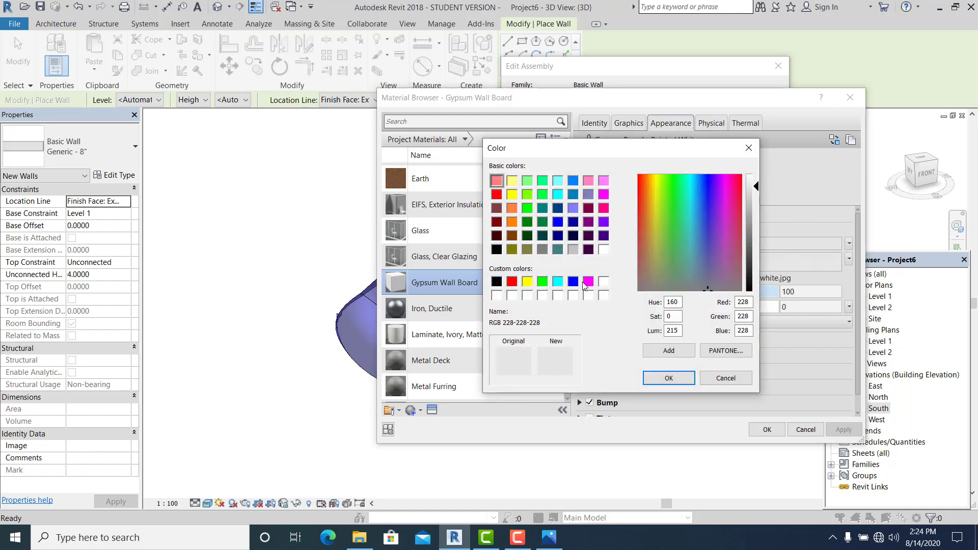
pyautogui.click(706, 213)
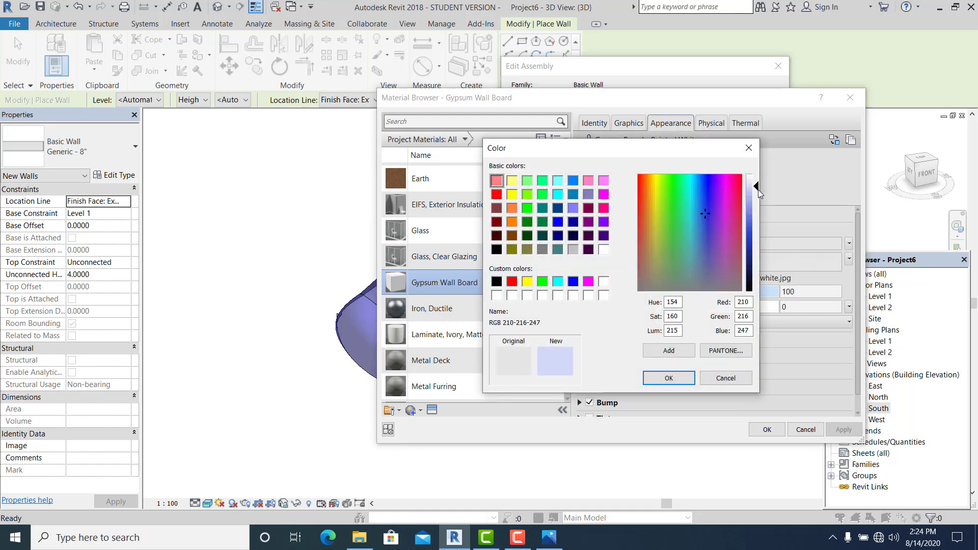
pyautogui.moveTo(758, 190); pyautogui.dragTo(759, 210)
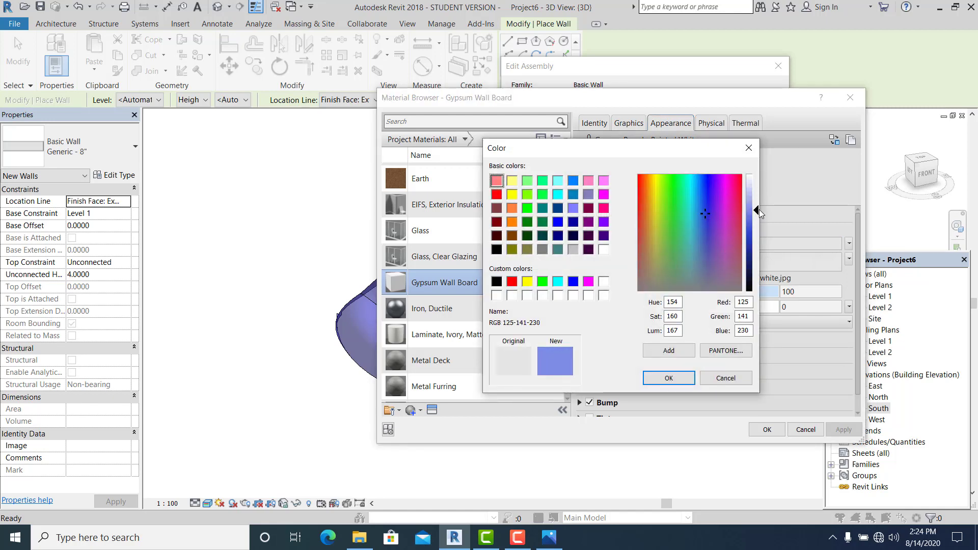
pyautogui.click(671, 378)
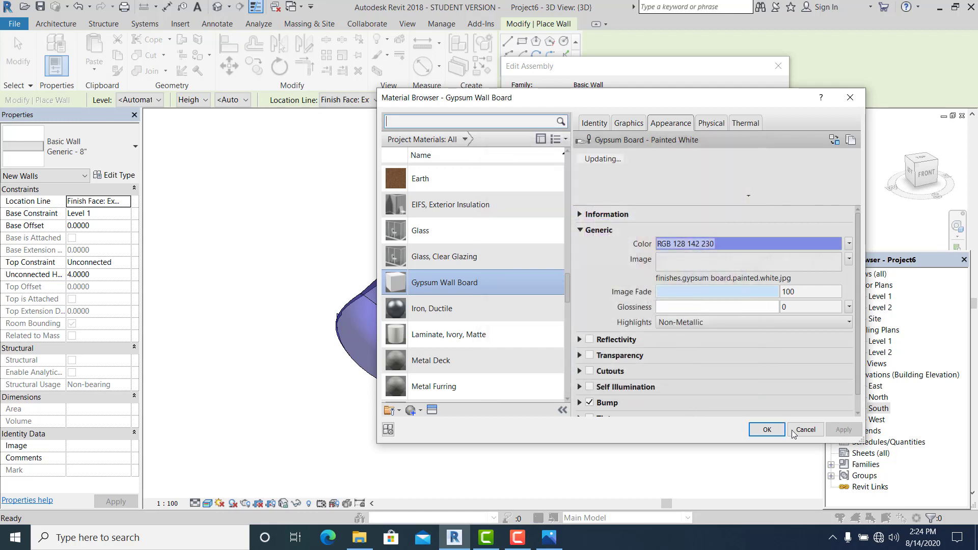
pyautogui.click(765, 429)
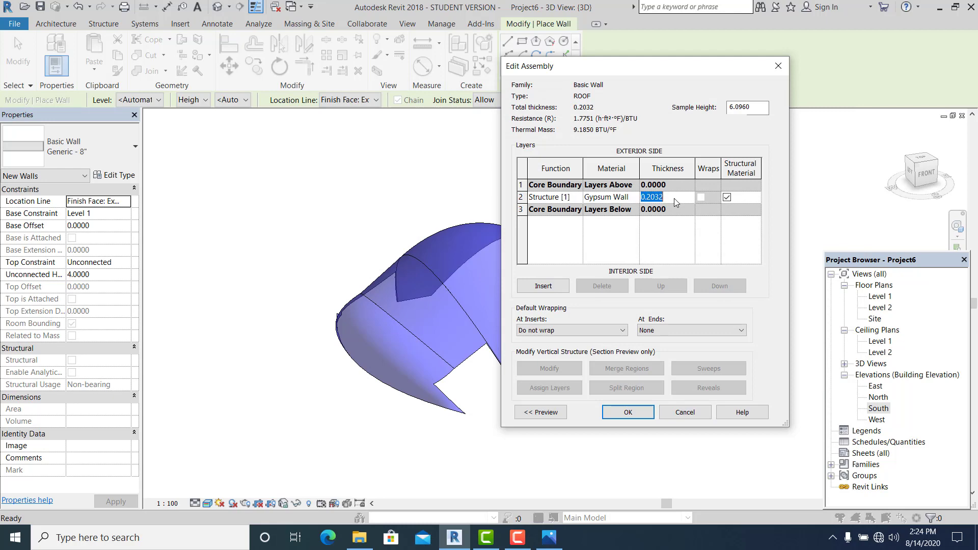
# Set the ROOF wall's structure layer thickness to 0.5 and accept the type changes.
pyautogui.write('.5')
pyautogui.click(628, 412)
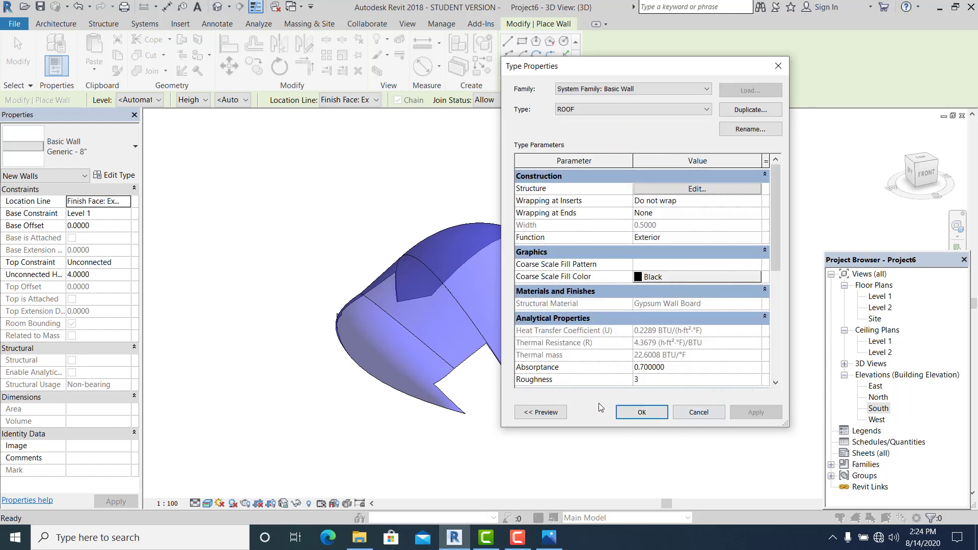
pyautogui.click(632, 413)
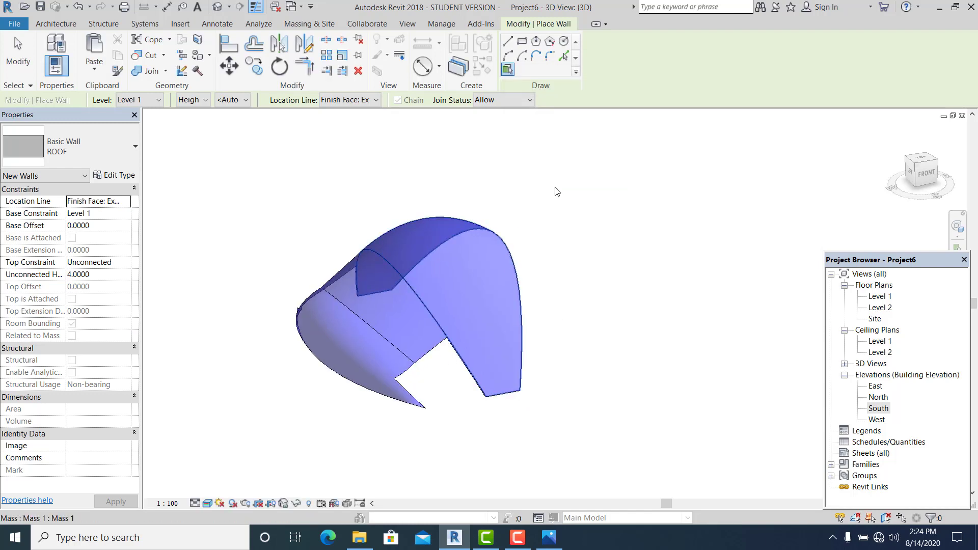
# Apply the ROOF wall by face to the tallest arched face of the mass and end the command.
pyautogui.click(564, 57)
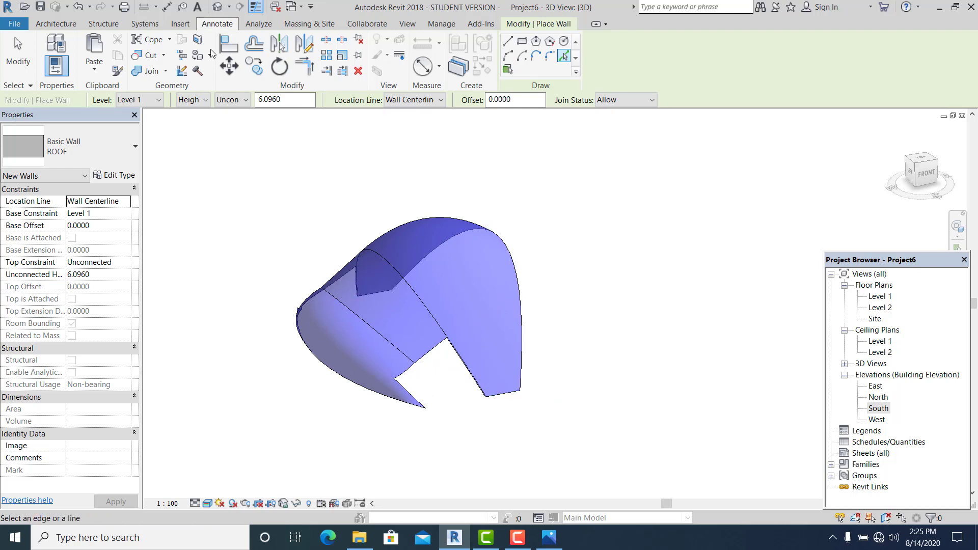
pyautogui.click(304, 24)
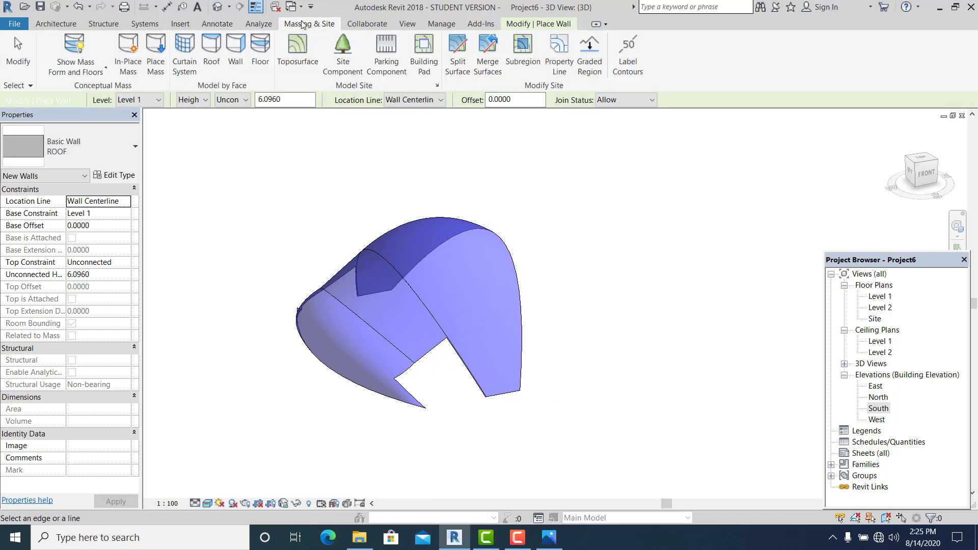
pyautogui.click(235, 51)
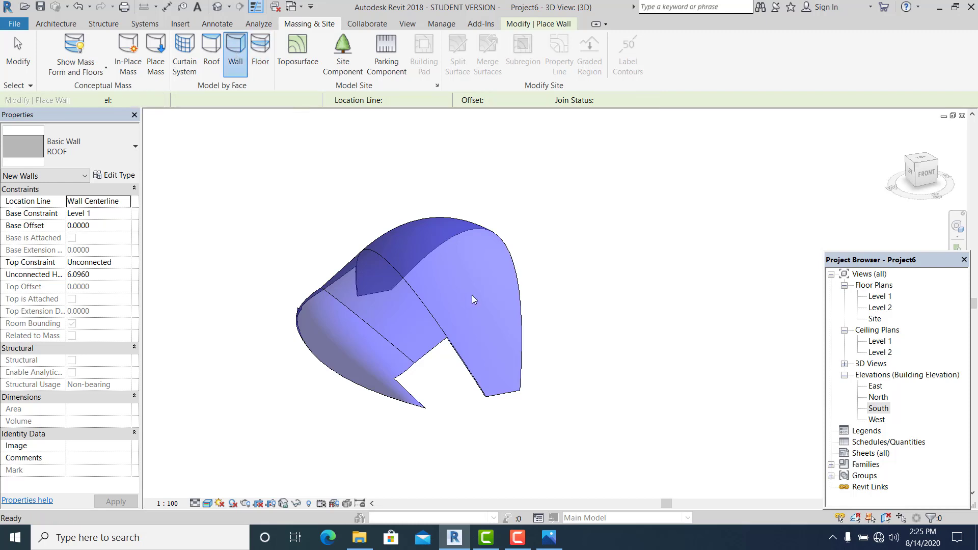
pyautogui.click(518, 307)
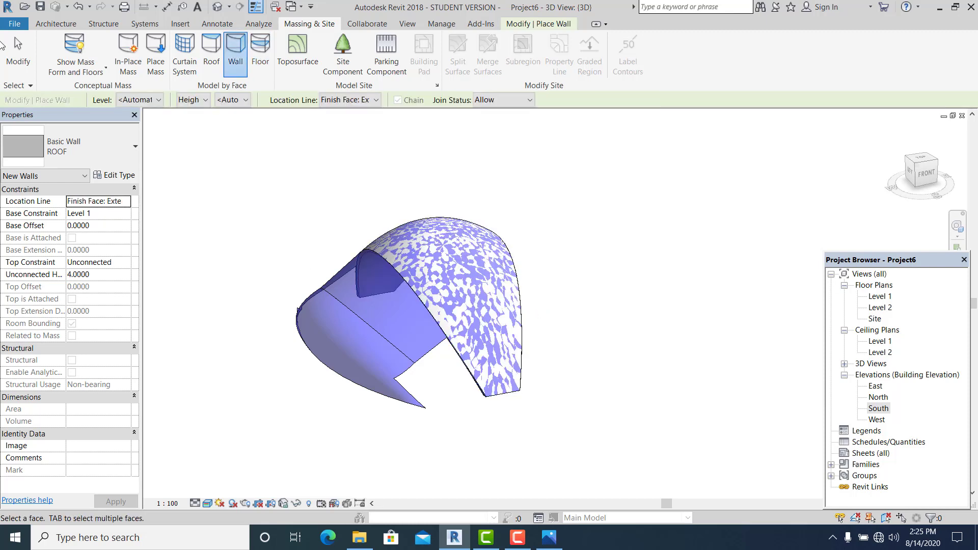
pyautogui.click(31, 46)
# Inspect the surface of the new wall on the arched mass from several angles.
pyautogui.moveTo(353, 452); pyautogui.dragTo(377, 448, button='middle')
pyautogui.scroll(1, 498, 433)
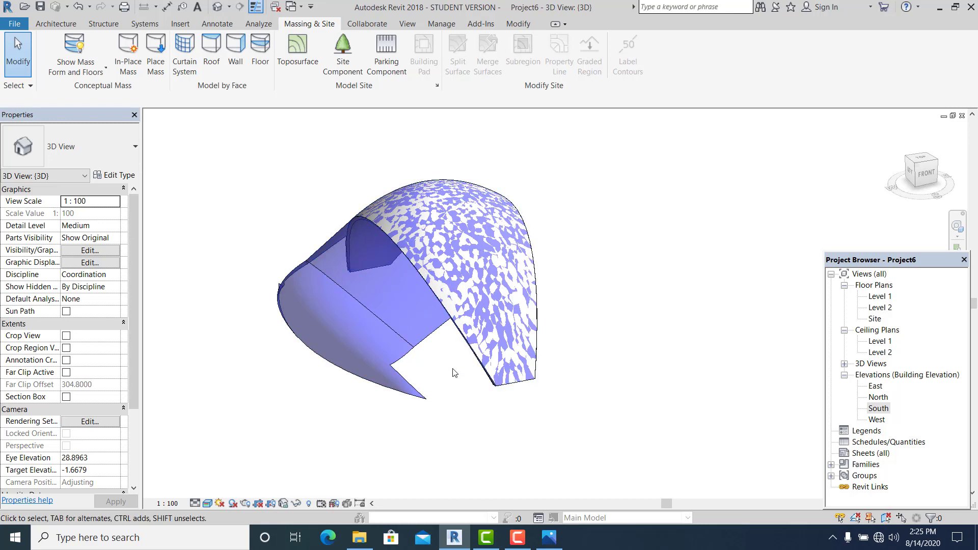
pyautogui.moveTo(463, 384); pyautogui.dragTo(502, 415, button='middle')
pyautogui.moveTo(565, 374); pyautogui.dragTo(567, 353, button='middle')
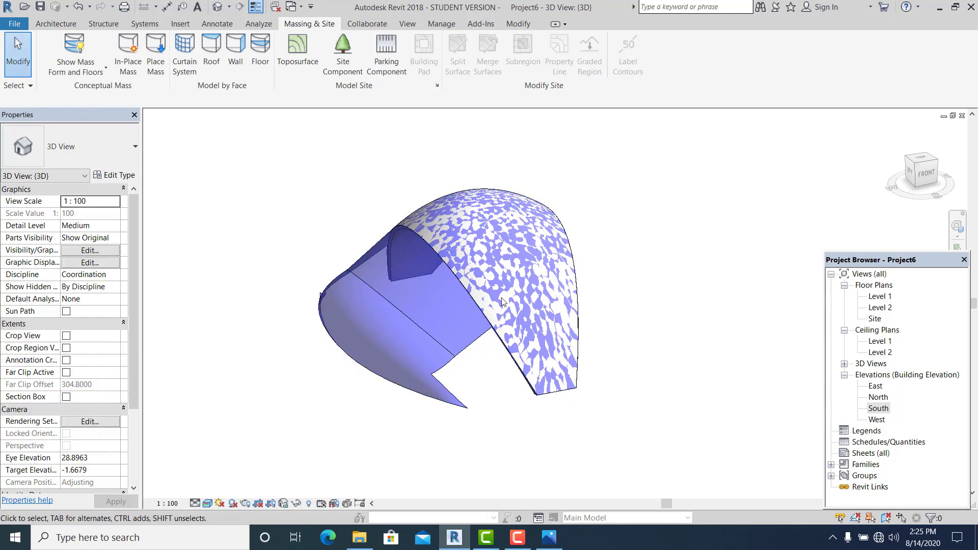
pyautogui.keyDown('shift'); pyautogui.moveTo(502, 300); pyautogui.dragTo(470, 287, button='middle'); pyautogui.keyUp('shift')
pyautogui.keyDown('shift'); pyautogui.moveTo(604, 367); pyautogui.dragTo(613, 412, button='middle'); pyautogui.keyUp('shift')
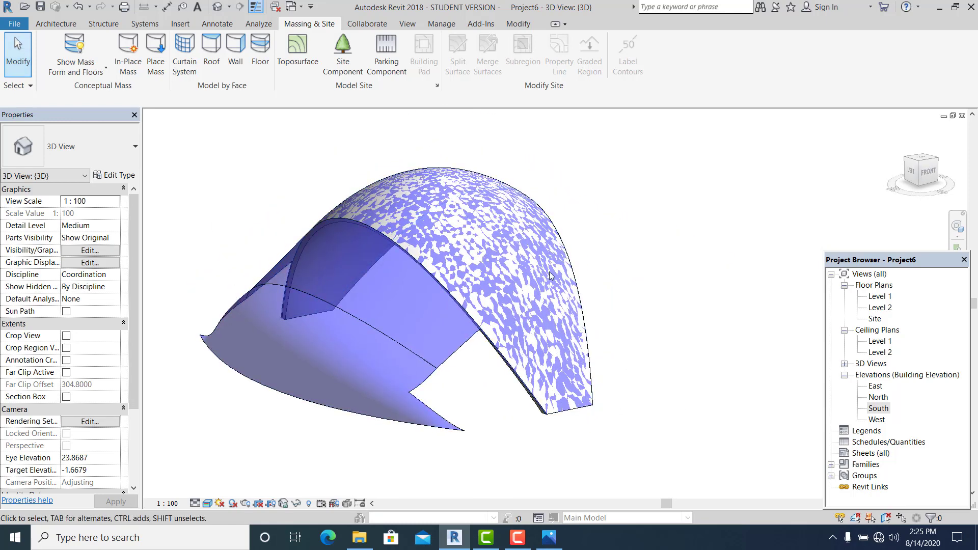
pyautogui.moveTo(550, 276); pyautogui.dragTo(588, 254, button='middle')
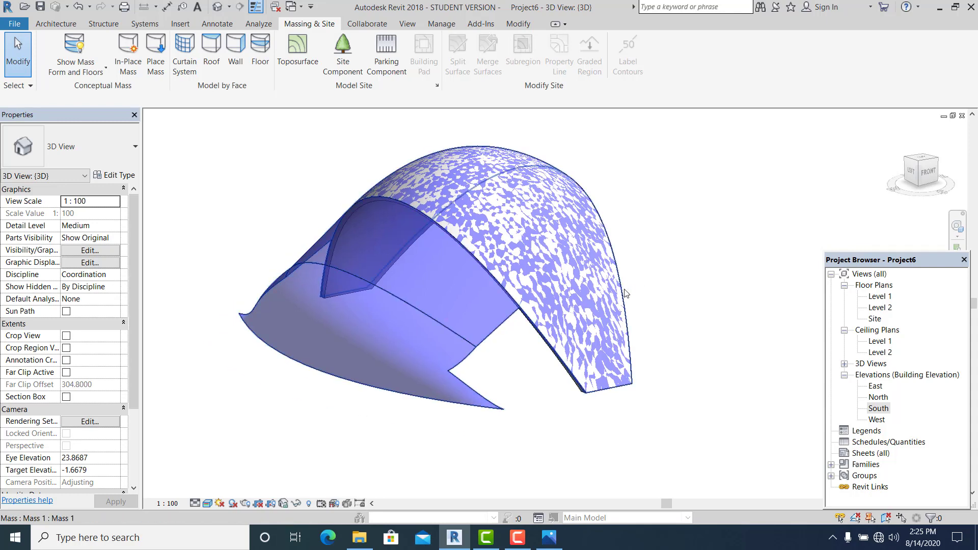
# Set the location line of the arched ROOF wall to Finish Face: Interior.
pyautogui.click(626, 293)
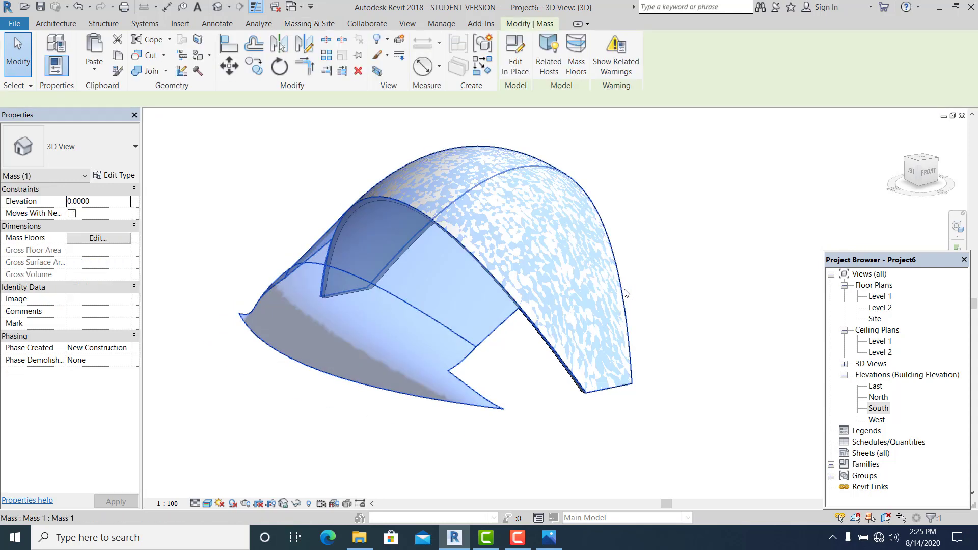
pyautogui.click(654, 343)
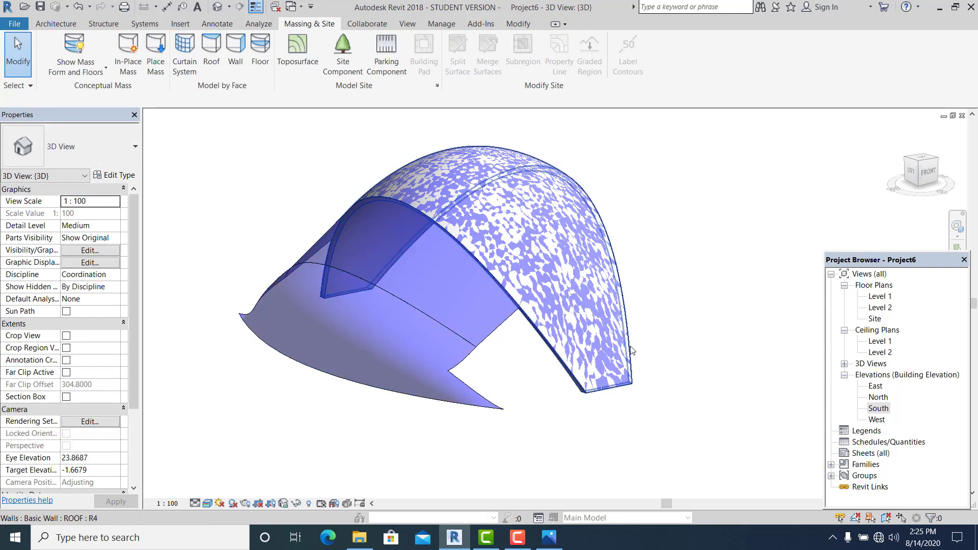
pyautogui.click(631, 348)
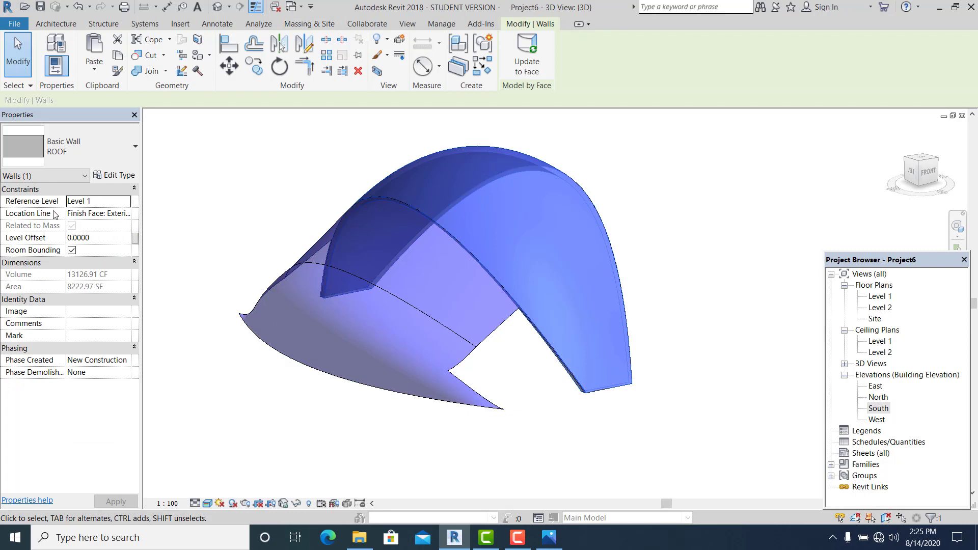
pyautogui.click(128, 214)
pyautogui.click(125, 213)
pyautogui.click(108, 257)
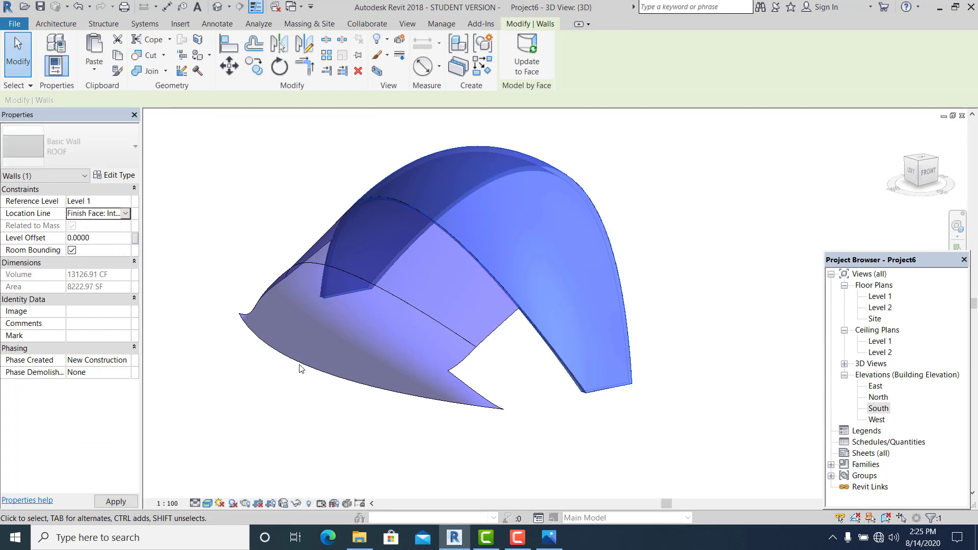
pyautogui.click(659, 267)
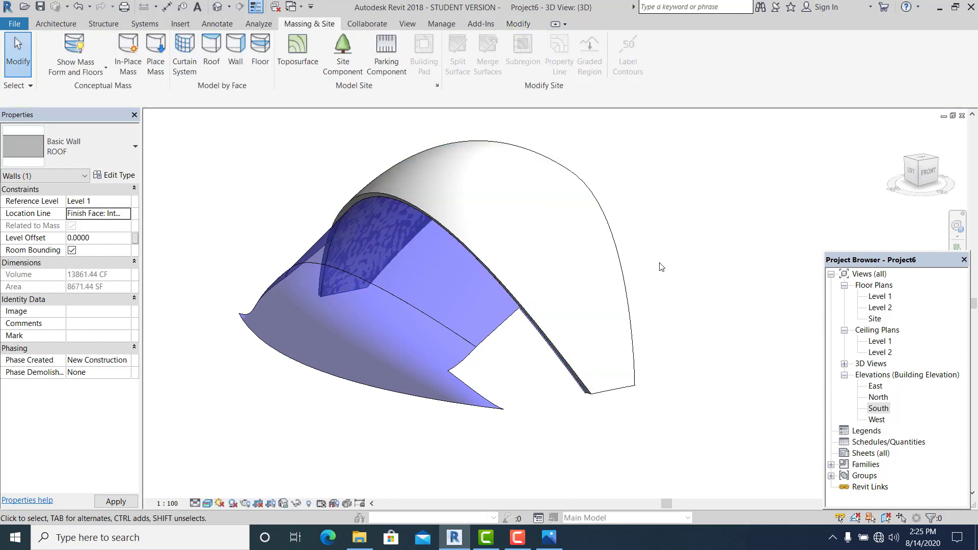
# Start a curtain system by face and duplicate the 5' x 10' type as CURTAIN 1.
pyautogui.keyDown('shift'); pyautogui.moveTo(507, 328); pyautogui.dragTo(586, 403, button='middle'); pyautogui.keyUp('shift')
pyautogui.click(187, 47)
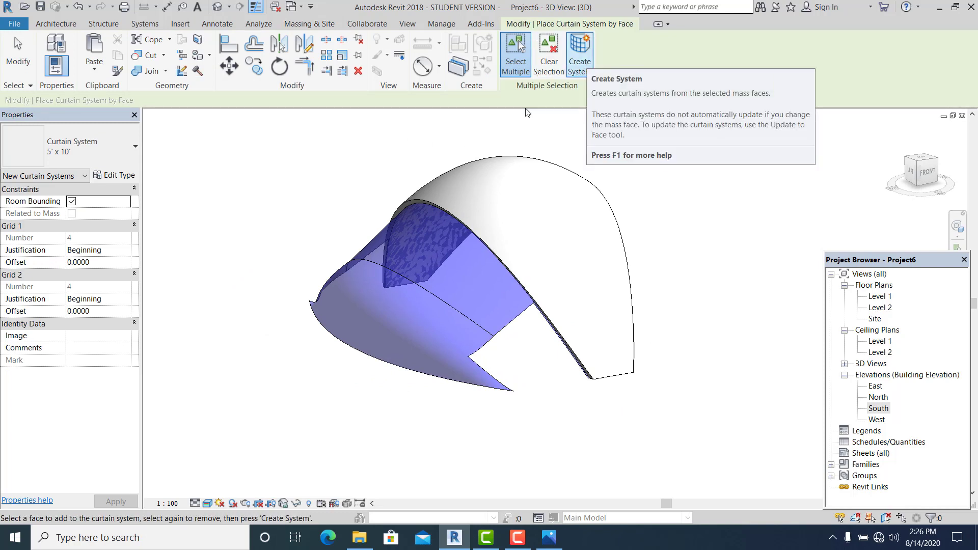
pyautogui.click(122, 175)
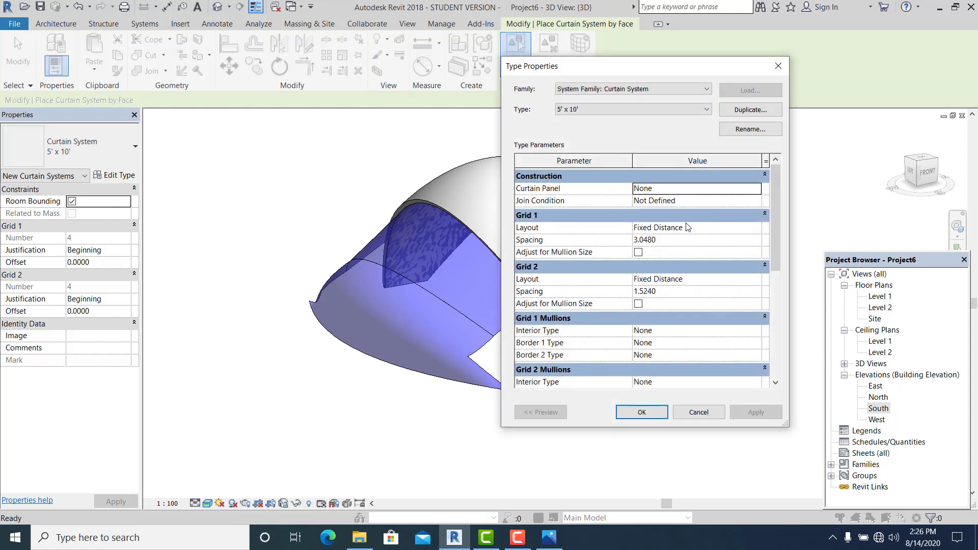
pyautogui.click(750, 110)
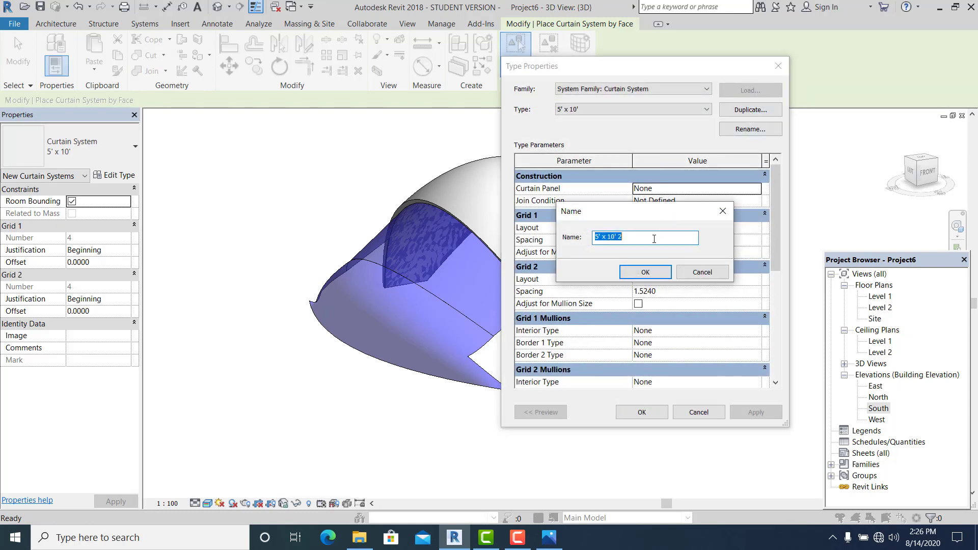
pyautogui.write('CUTA')
pyautogui.click(659, 271)
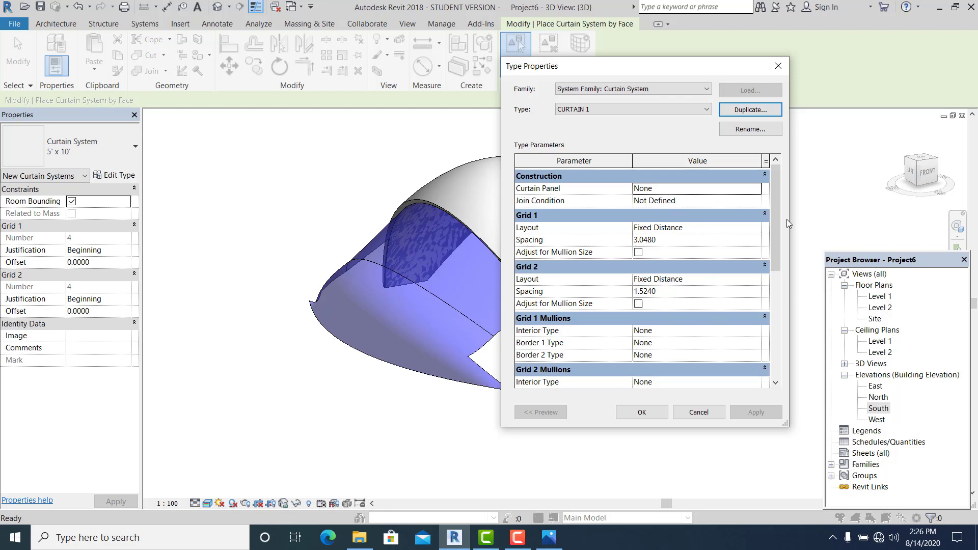
# Set the interior mullions of both Grid 1 and Grid 2 in the CURTAIN 1 type to Rectangular Mullion : 1" Square.
pyautogui.moveTo(776, 225); pyautogui.dragTo(774, 245)
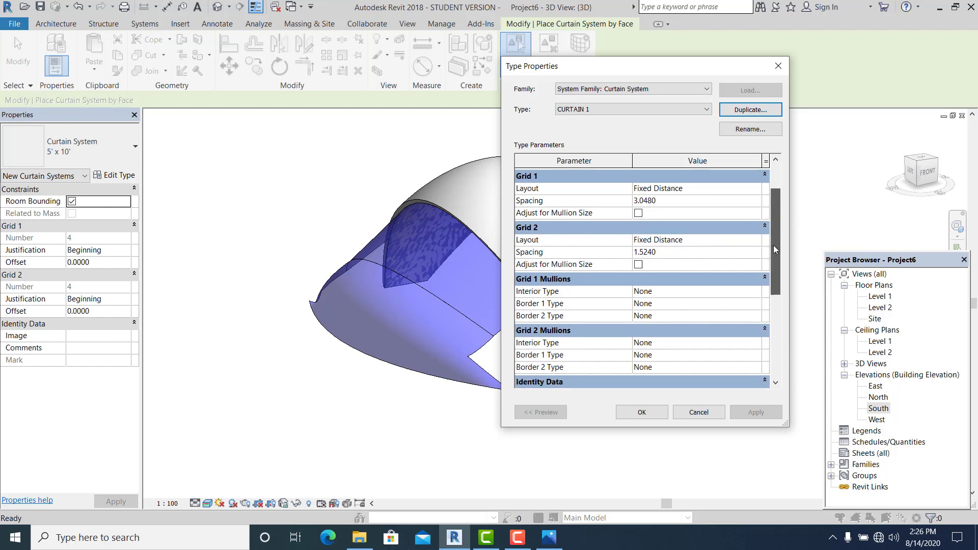
pyautogui.click(700, 294)
pyautogui.click(694, 294)
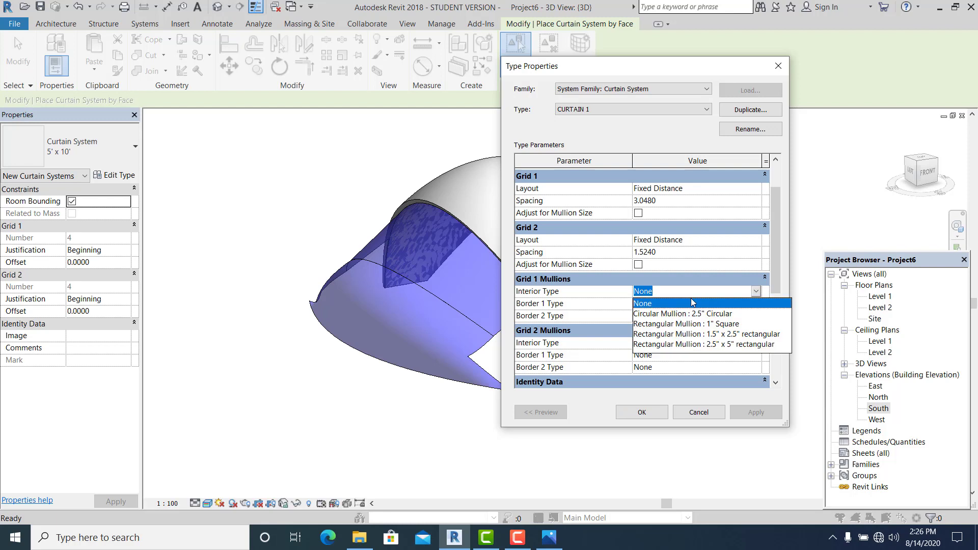
pyautogui.click(705, 324)
pyautogui.click(710, 343)
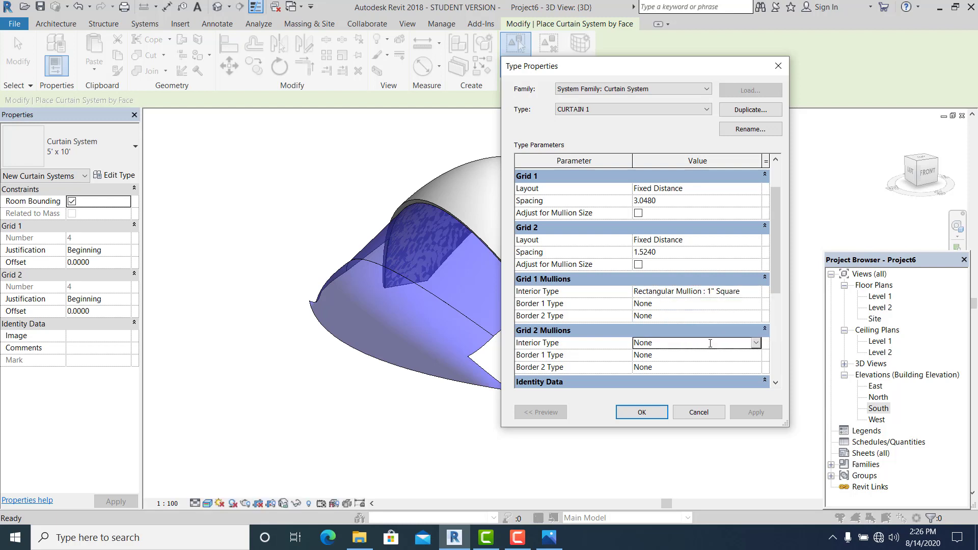
pyautogui.click(756, 343)
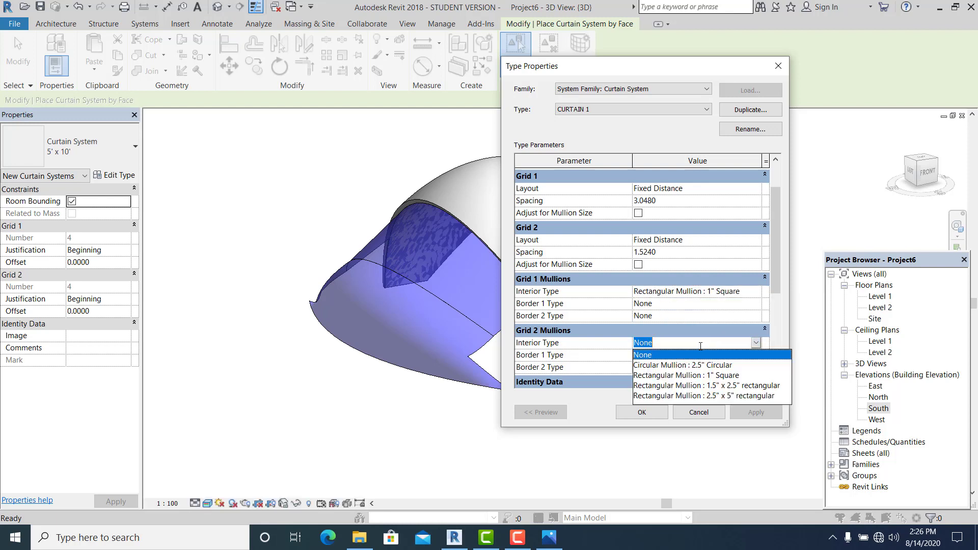
pyautogui.click(698, 375)
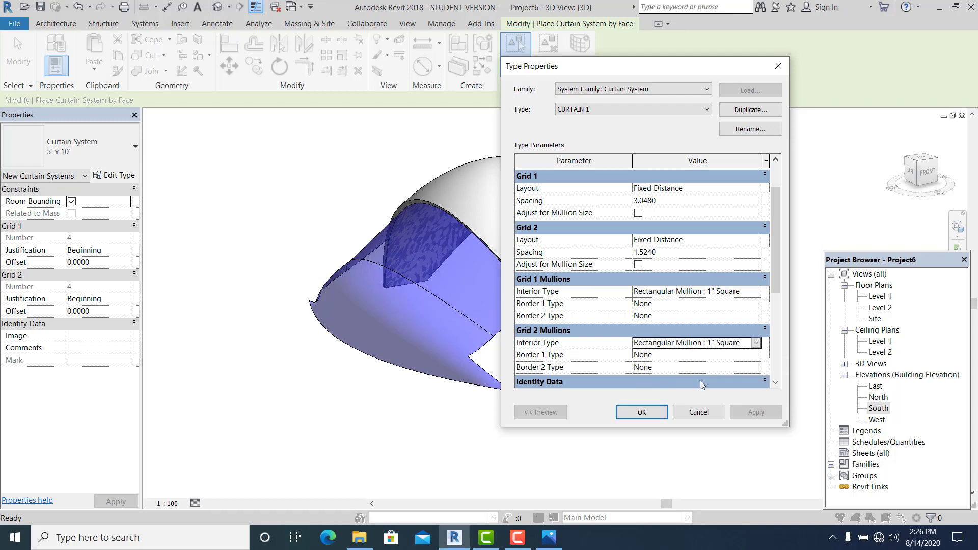
pyautogui.click(642, 412)
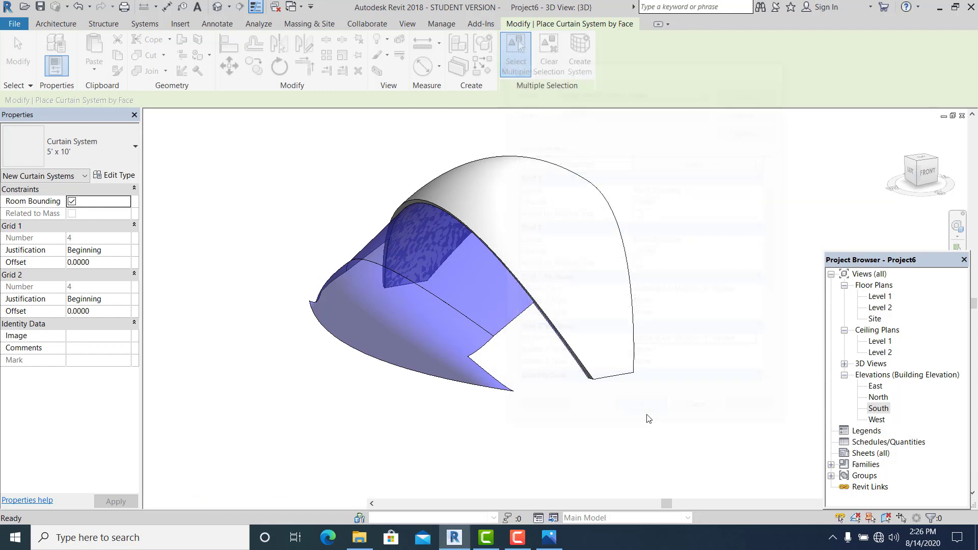
# Create the CURTAIN 1 curtain system on the sloped mass face adjoining the arched ROOF wall and end the command.
pyautogui.click(517, 317)
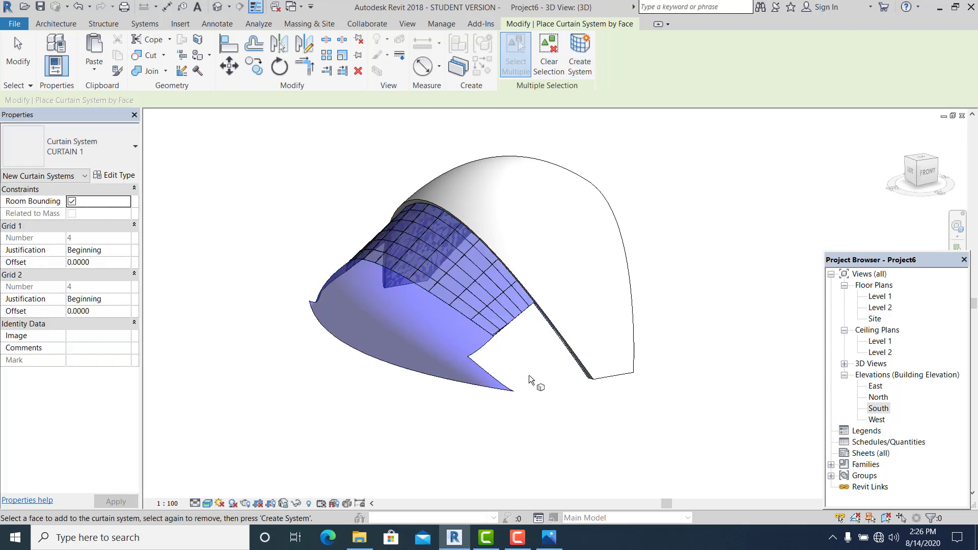
pyautogui.keyDown('shift'); pyautogui.moveTo(475, 369); pyautogui.dragTo(448, 426, button='middle'); pyautogui.keyUp('shift')
pyautogui.click(14, 47)
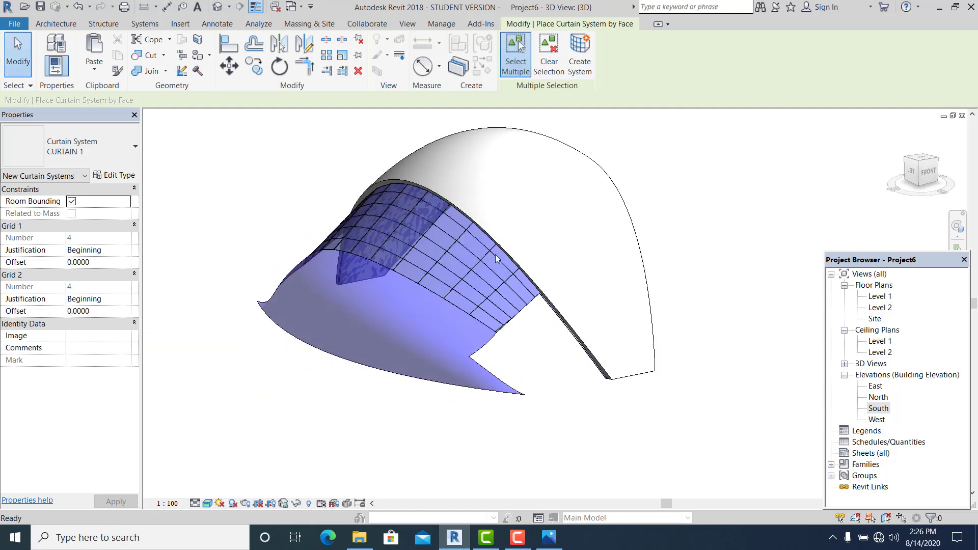
pyautogui.scroll(1, 507, 251)
pyautogui.moveTo(515, 352); pyautogui.dragTo(551, 372, button='middle')
pyautogui.press('Escape')
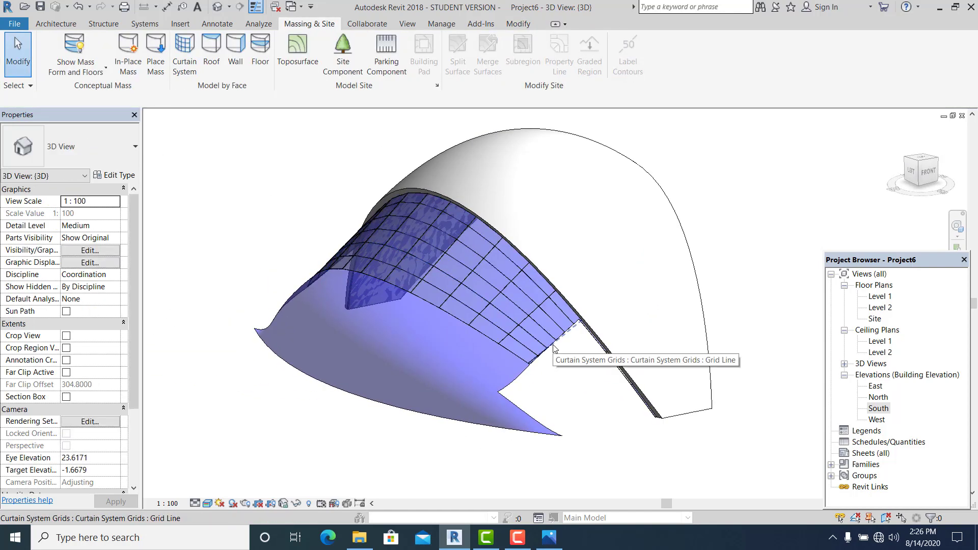
pyautogui.click(554, 348)
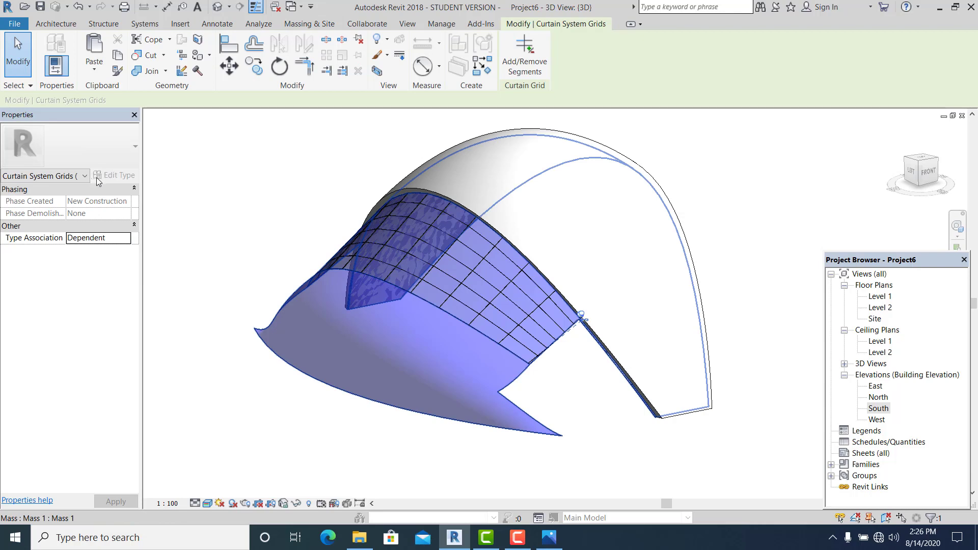
pyautogui.press('Escape')
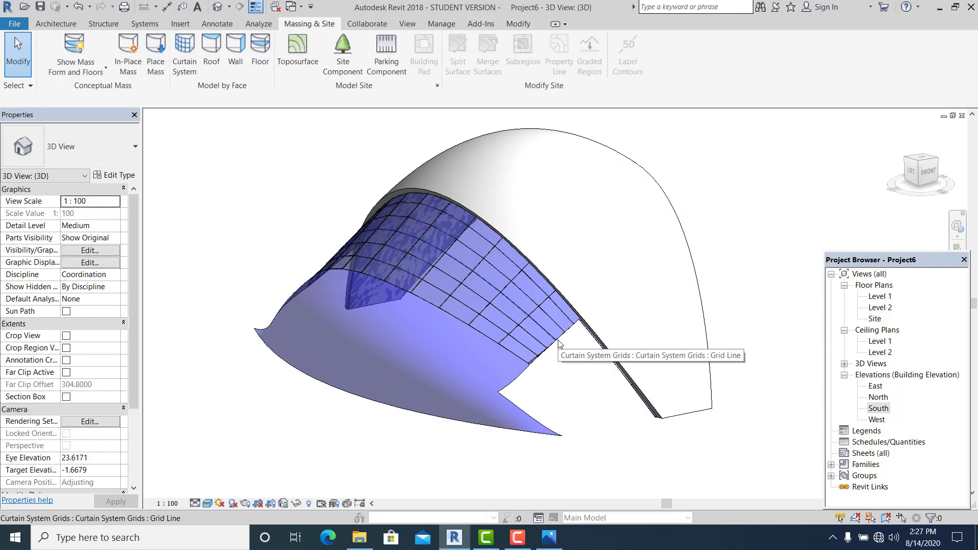
pyautogui.click(559, 344)
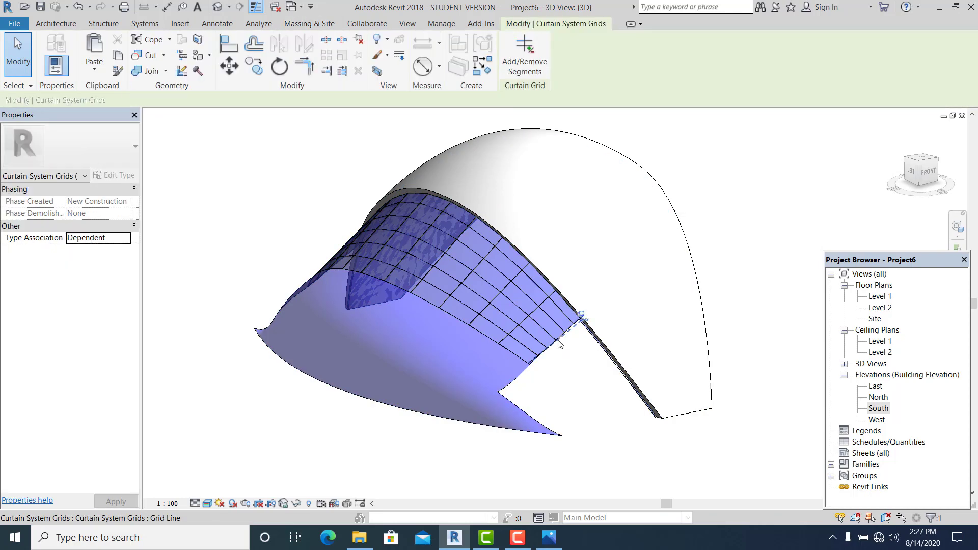
pyautogui.press('Escape')
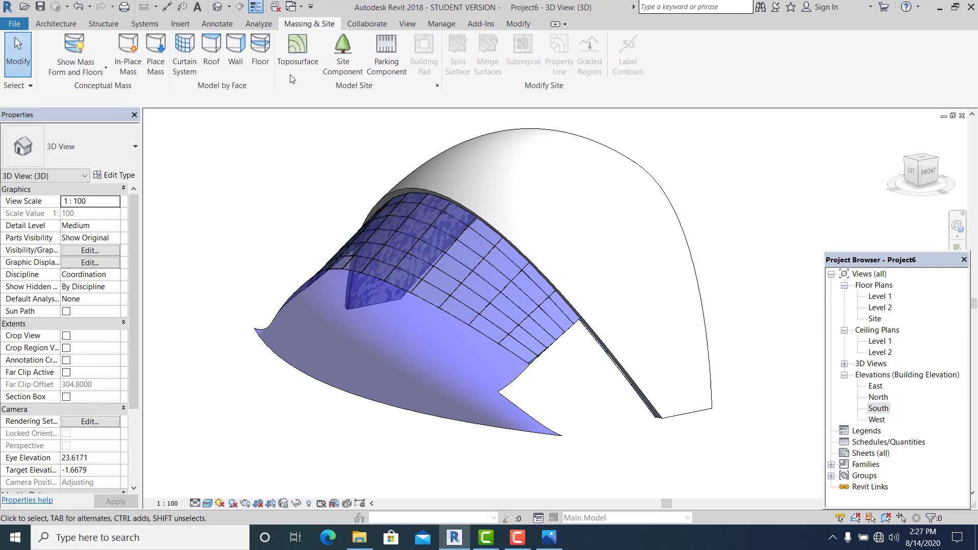
# Set the CURTAIN 1 type's Grid 1 spacing to 4 and Grid 2 spacing to 2.
pyautogui.click(185, 51)
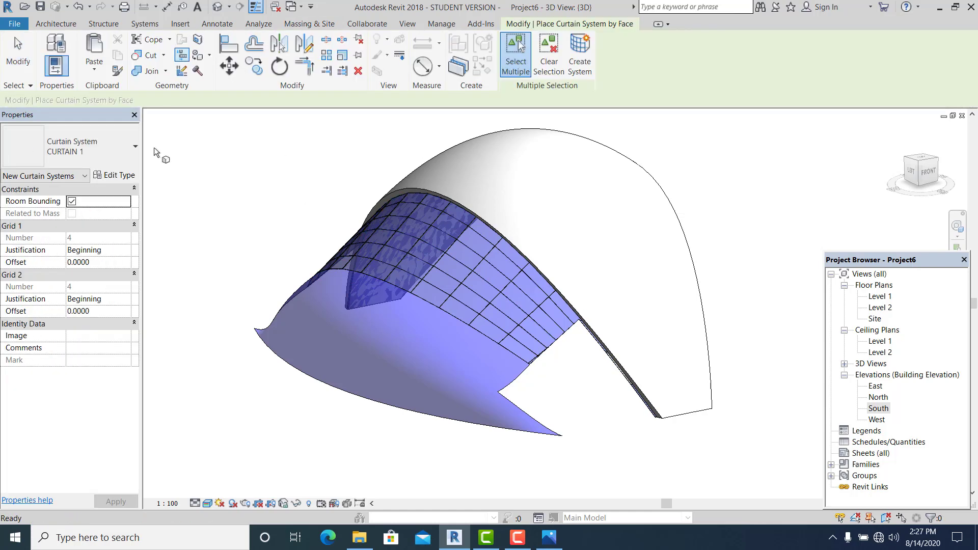
pyautogui.click(113, 176)
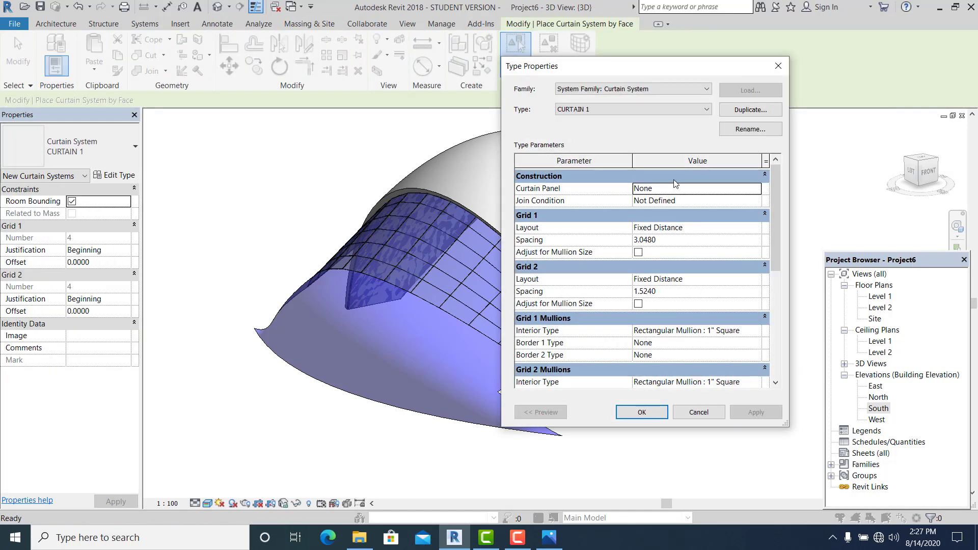
pyautogui.click(634, 220)
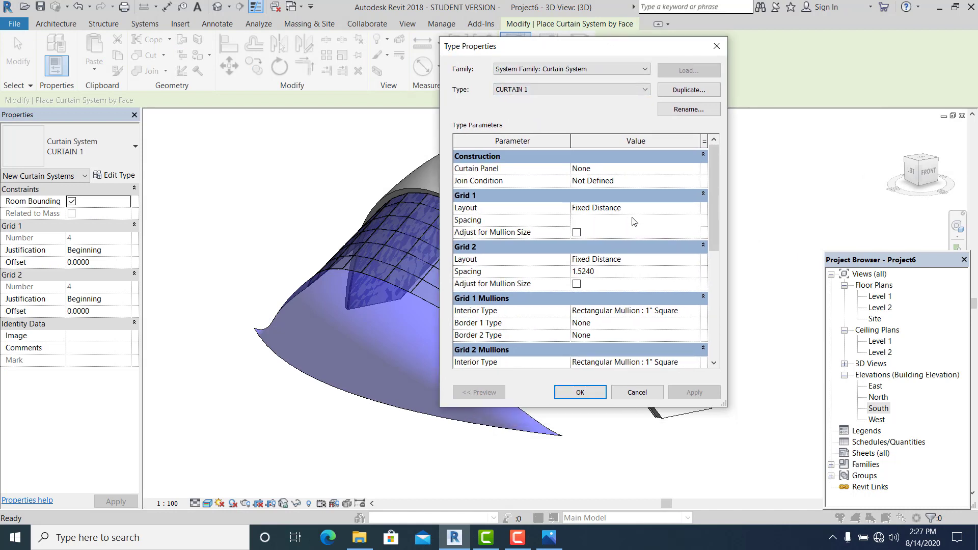
pyautogui.write('4')
pyautogui.click(619, 271)
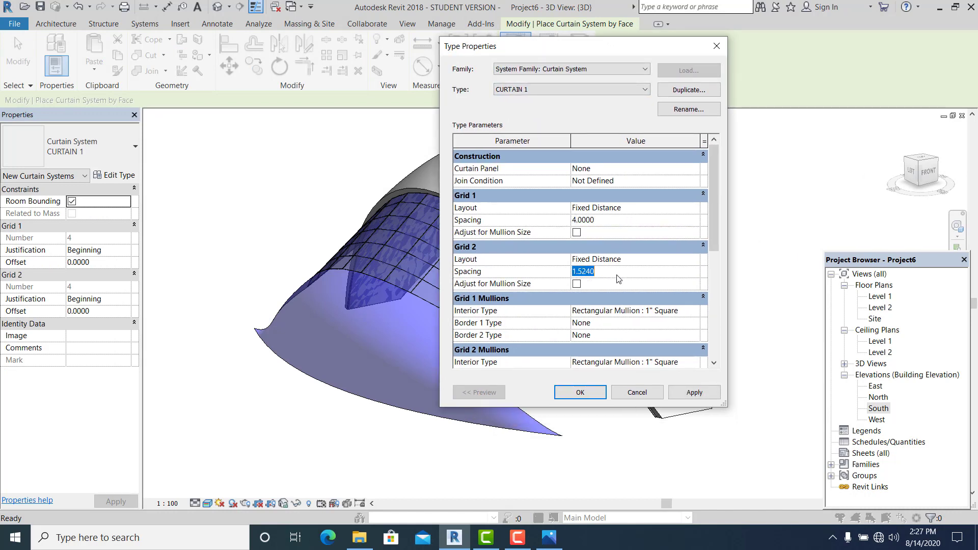
pyautogui.write('2')
pyautogui.click(685, 395)
pyautogui.click(589, 393)
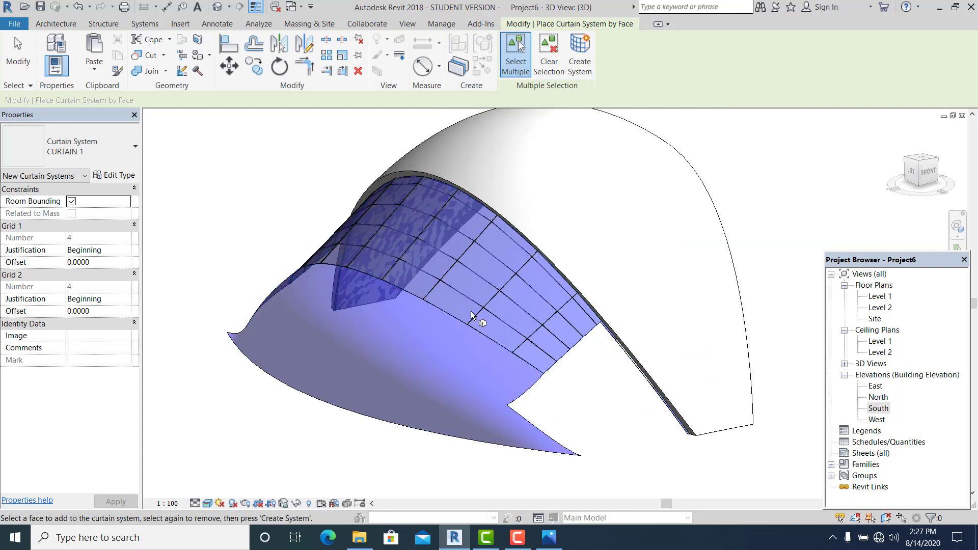
# Start placing mullions with the Rectangular Mullion 1" Square type.
pyautogui.scroll(2, 512, 331)
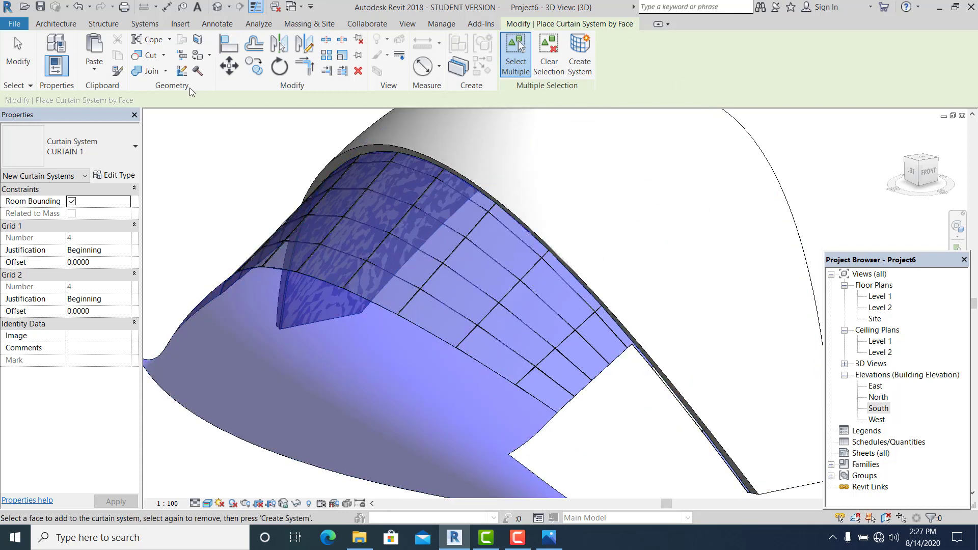
pyautogui.click(59, 24)
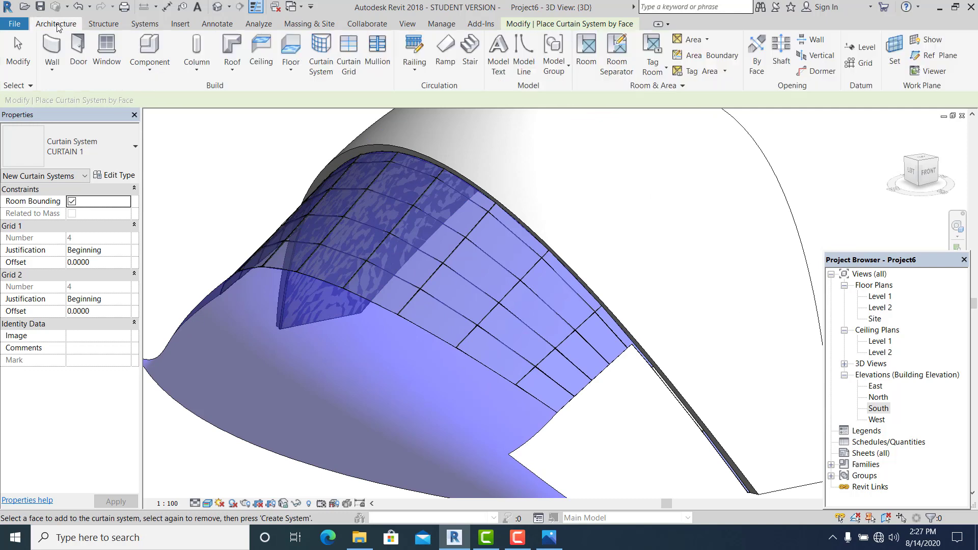
pyautogui.click(379, 59)
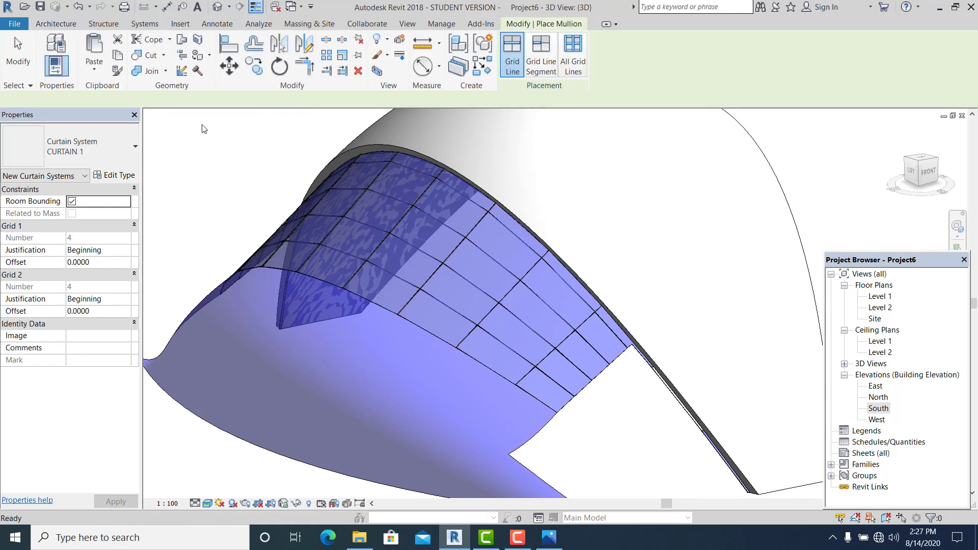
pyautogui.click(118, 170)
pyautogui.click(118, 166)
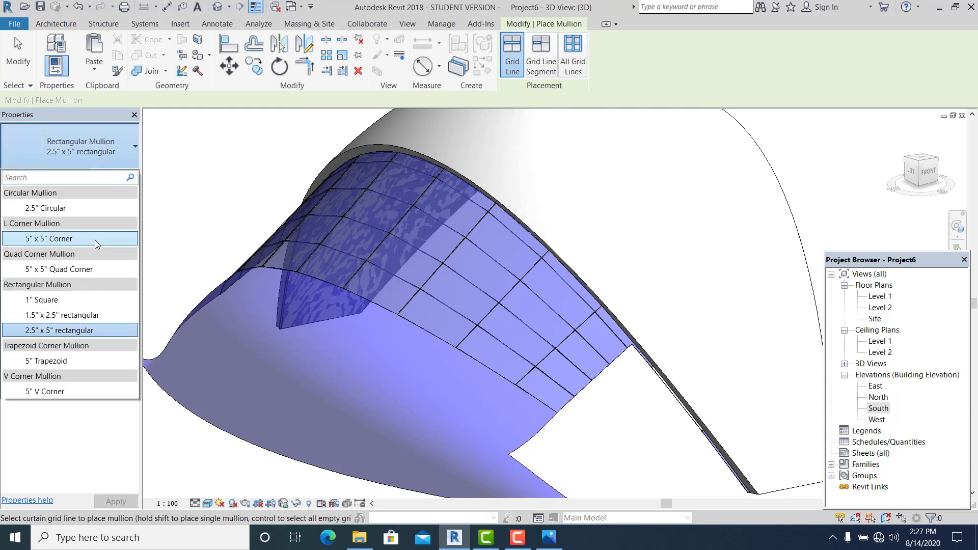
pyautogui.click(69, 301)
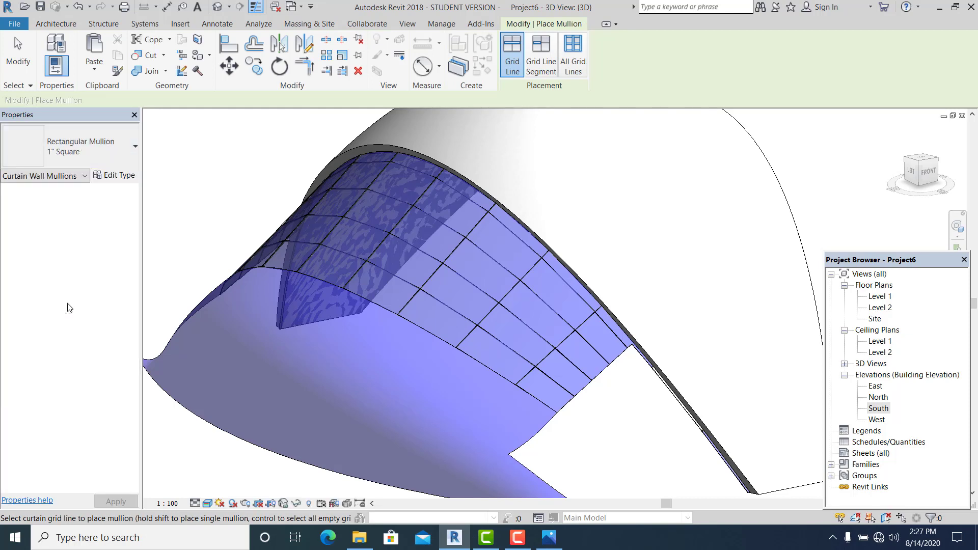
# Set the 1" Square mullion type's thickness to 1 and its width on side 1 and side 2 to 0.1.
pyautogui.click(124, 176)
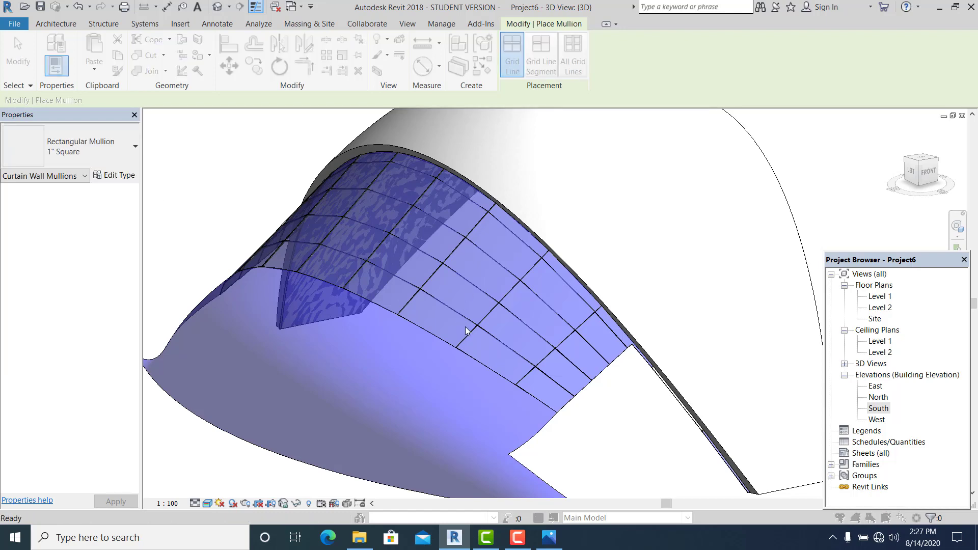
pyautogui.click(638, 246)
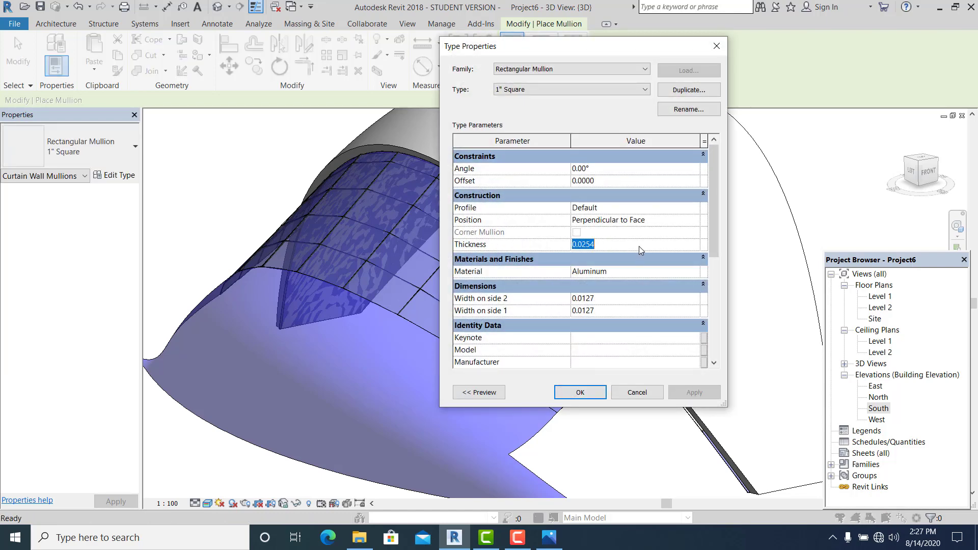
pyautogui.write('1')
pyautogui.click(621, 300)
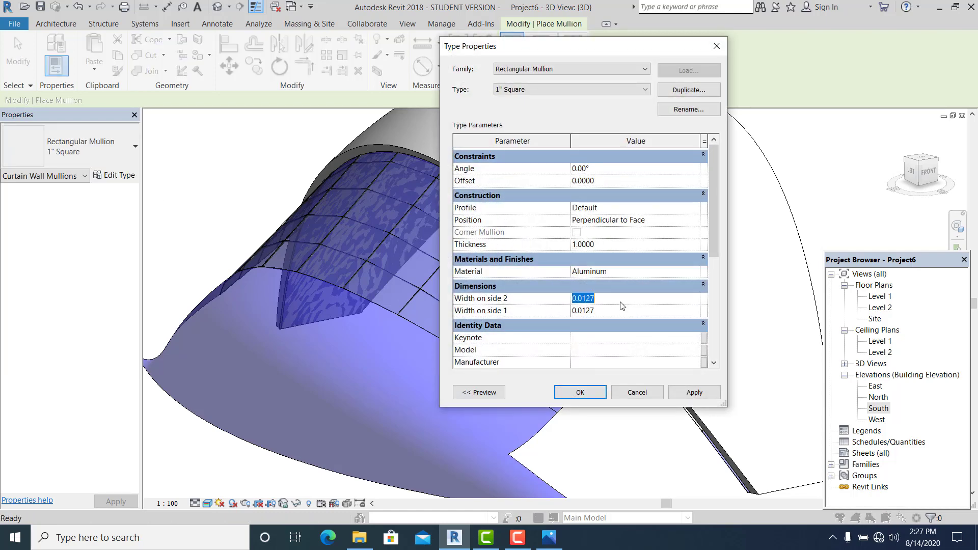
pyautogui.press('BackSpace')
pyautogui.click(621, 309)
pyautogui.write('.')
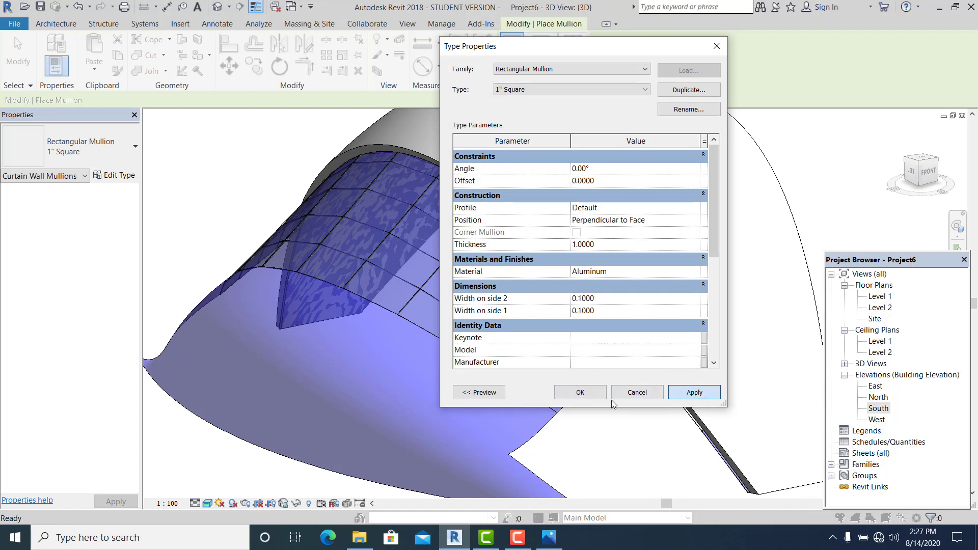
pyautogui.click(577, 393)
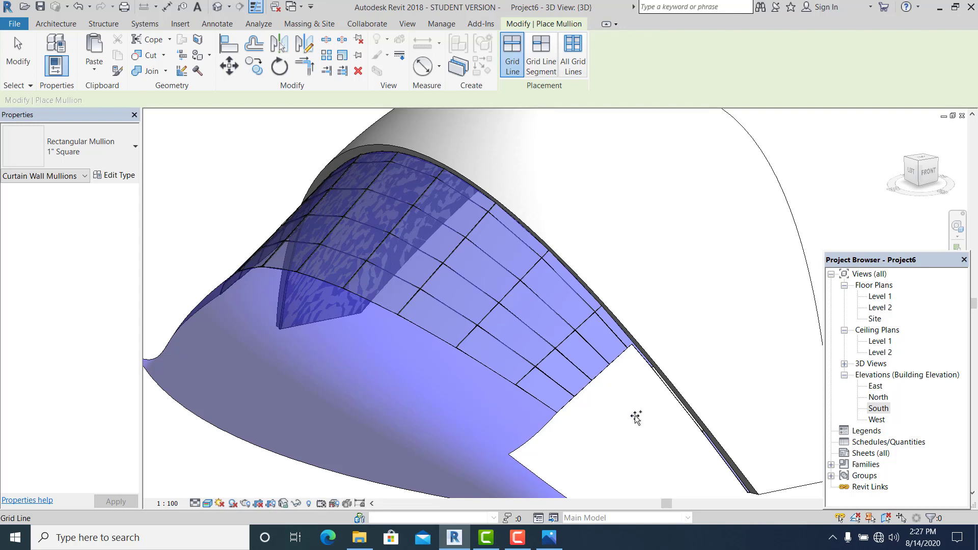
# Place the 1" Square mullions on all grid lines of the curtain system and end the mullion command.
pyautogui.scroll(-2, 388, 332)
pyautogui.keyDown('ctrl'); pyautogui.moveTo(546, 405); pyautogui.dragTo(443, 375, button='middle'); pyautogui.keyUp('ctrl')
pyautogui.scroll(2, 484, 383)
pyautogui.keyDown('shift'); pyautogui.moveTo(535, 415); pyautogui.dragTo(630, 417, button='middle'); pyautogui.keyUp('shift')
pyautogui.scroll(-1, 539, 407)
pyautogui.scroll(-2, 557, 412)
pyautogui.scroll(3, 551, 391)
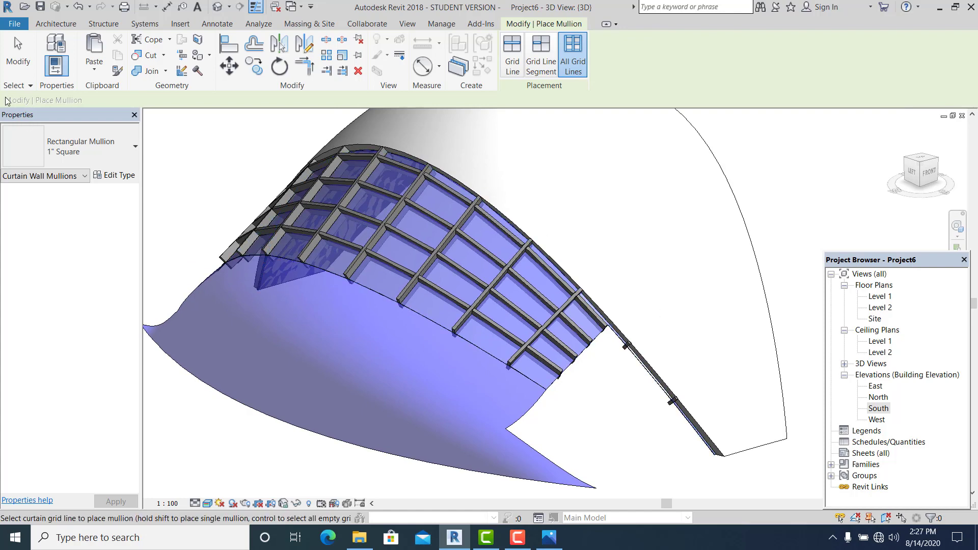
pyautogui.press('Escape')
pyautogui.press('Escape')
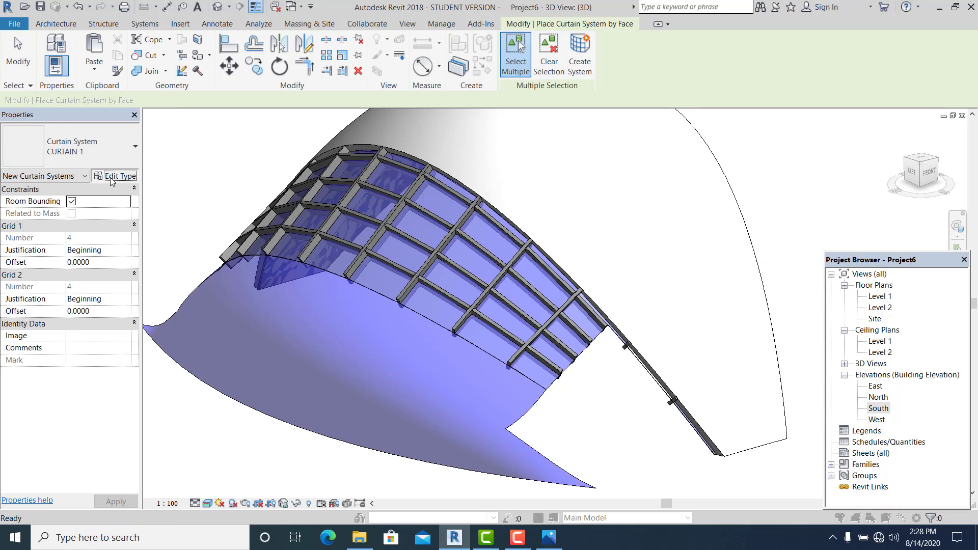
# Set both the Grid 1 and Grid 2 spacing of the CURTAIN 1 curtain system type to 3.
pyautogui.click(110, 177)
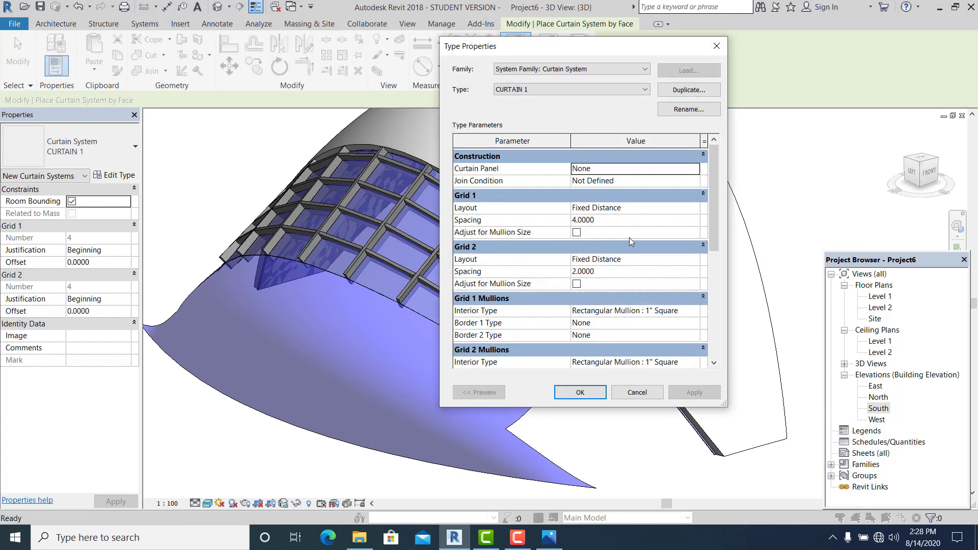
pyautogui.click(614, 272)
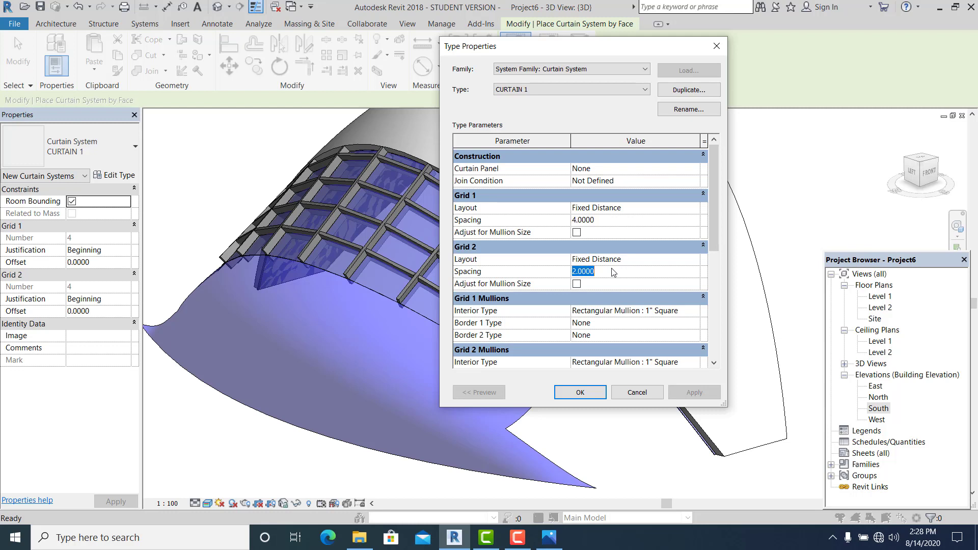
pyautogui.write('3')
pyautogui.click(607, 220)
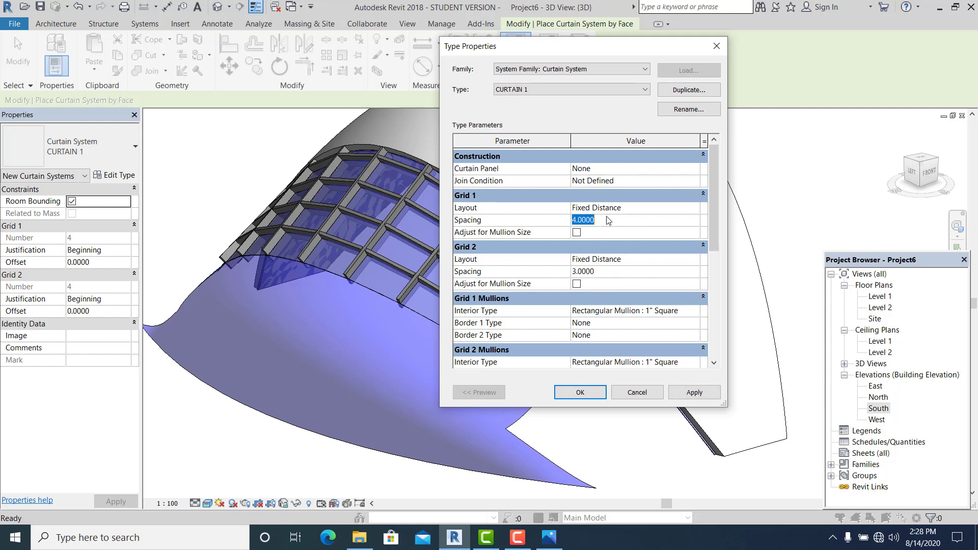
pyautogui.click(675, 394)
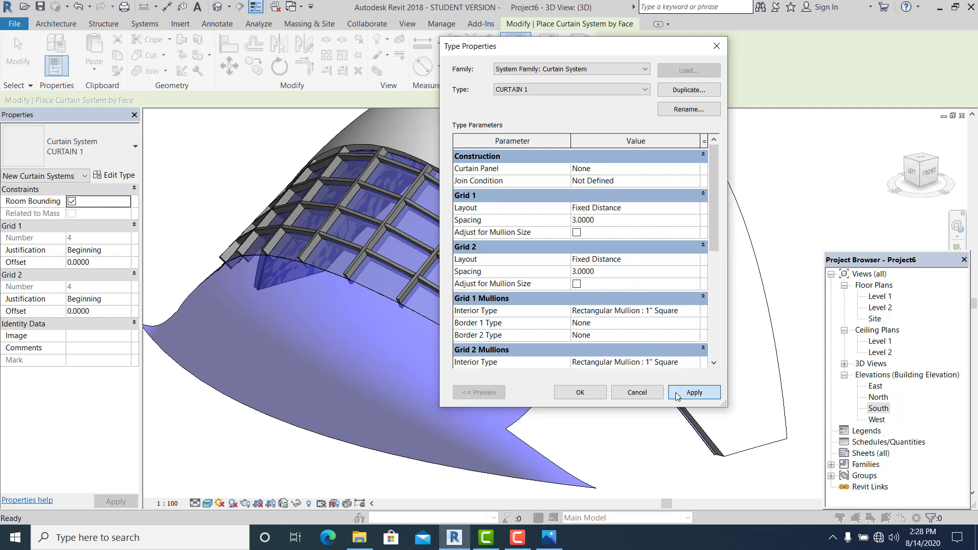
pyautogui.click(586, 393)
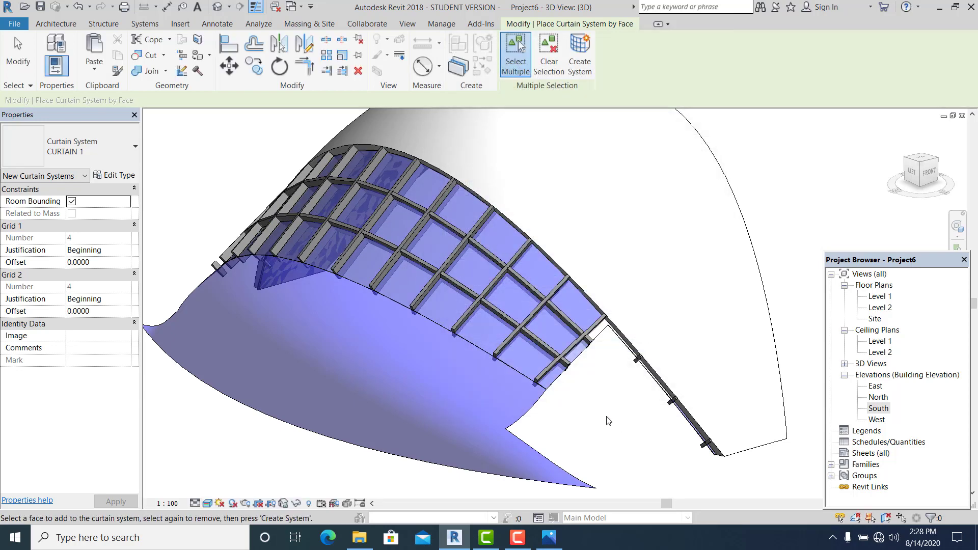
# Apply a ROOF basic wall by face to the lower side face of the mass below the curtain system.
pyautogui.keyDown('shift'); pyautogui.moveTo(607, 415); pyautogui.dragTo(518, 413, button='middle'); pyautogui.keyUp('shift')
pyautogui.scroll(-2, 534, 424)
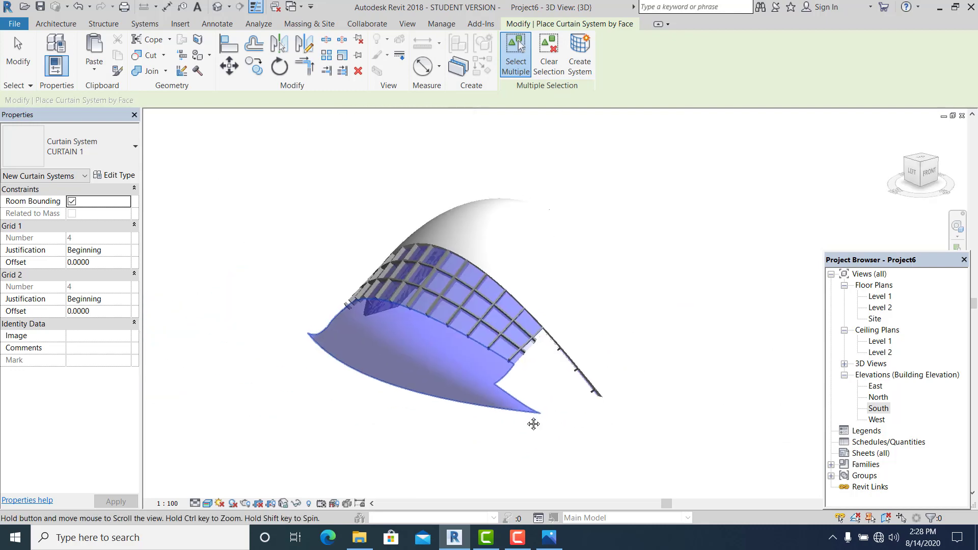
pyautogui.click(57, 24)
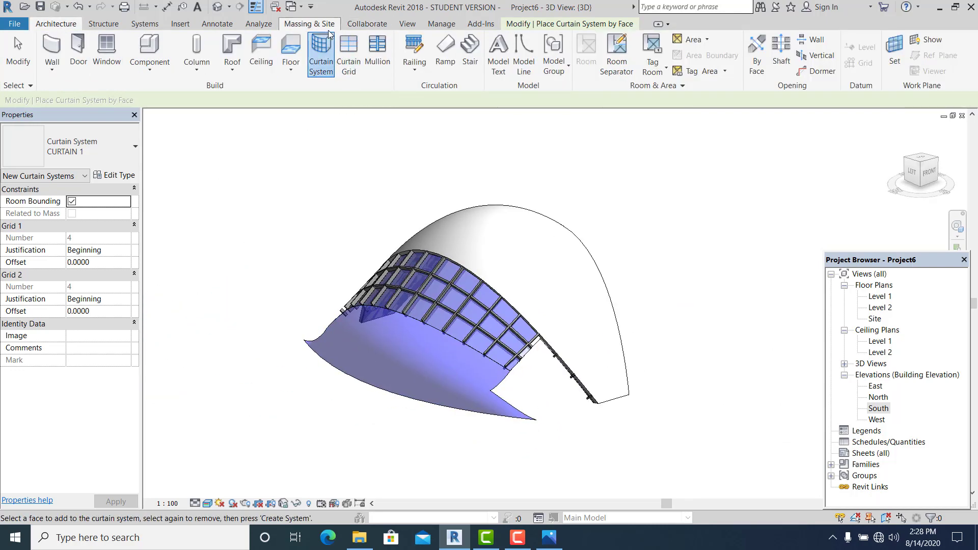
pyautogui.click(308, 23)
pyautogui.click(235, 55)
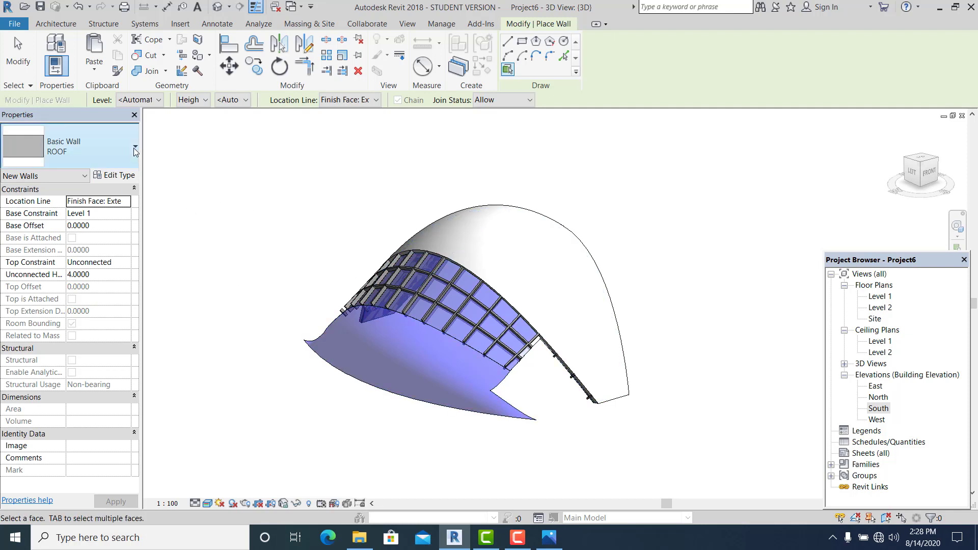
pyautogui.scroll(2, 456, 377)
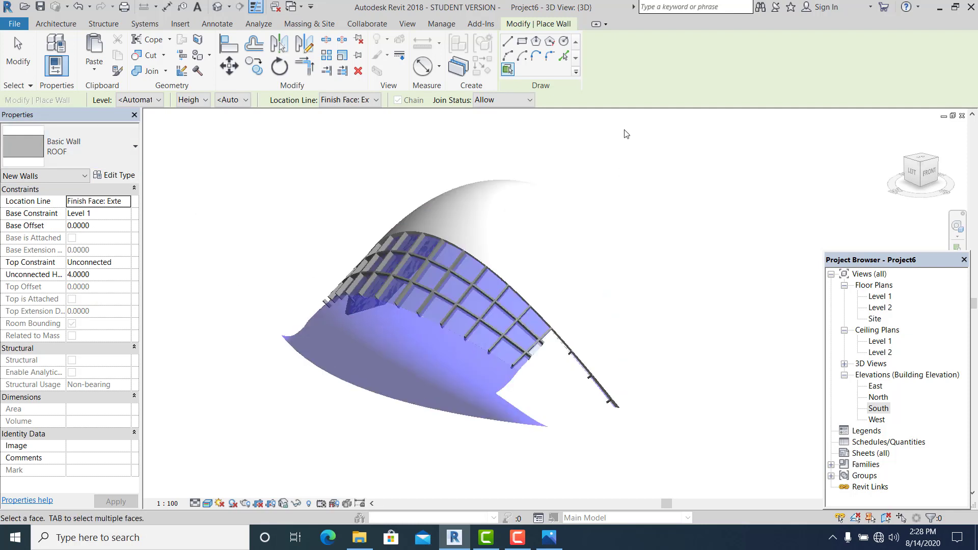
pyautogui.click(563, 56)
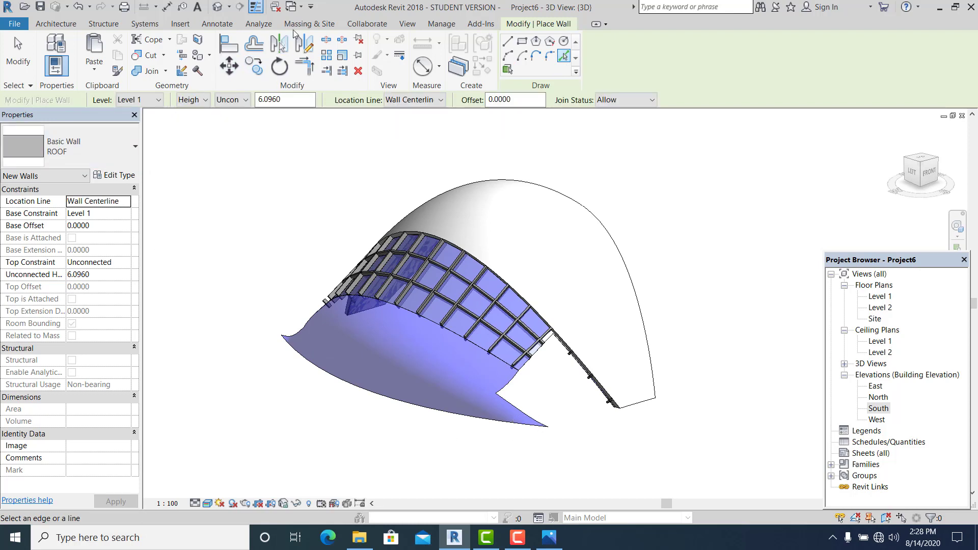
pyautogui.click(309, 23)
pyautogui.click(237, 55)
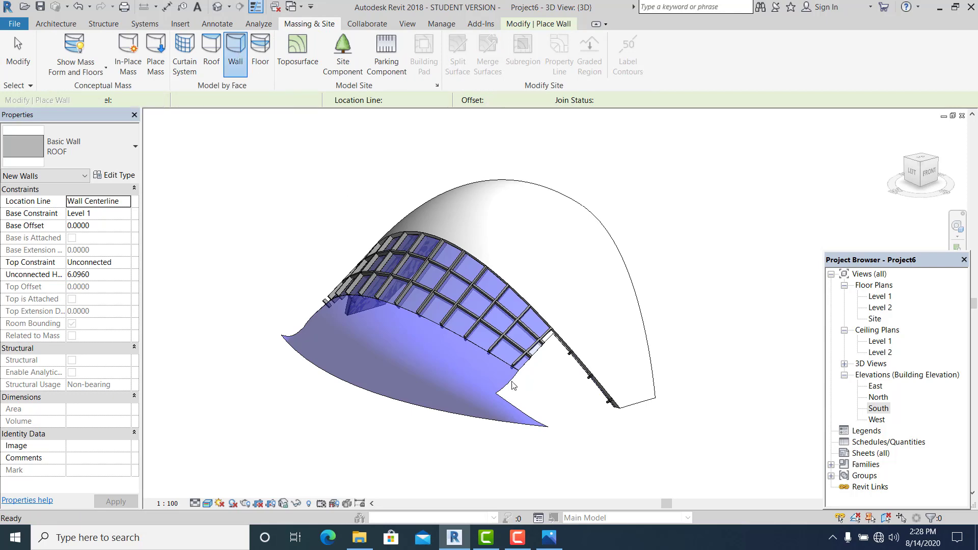
pyautogui.click(516, 419)
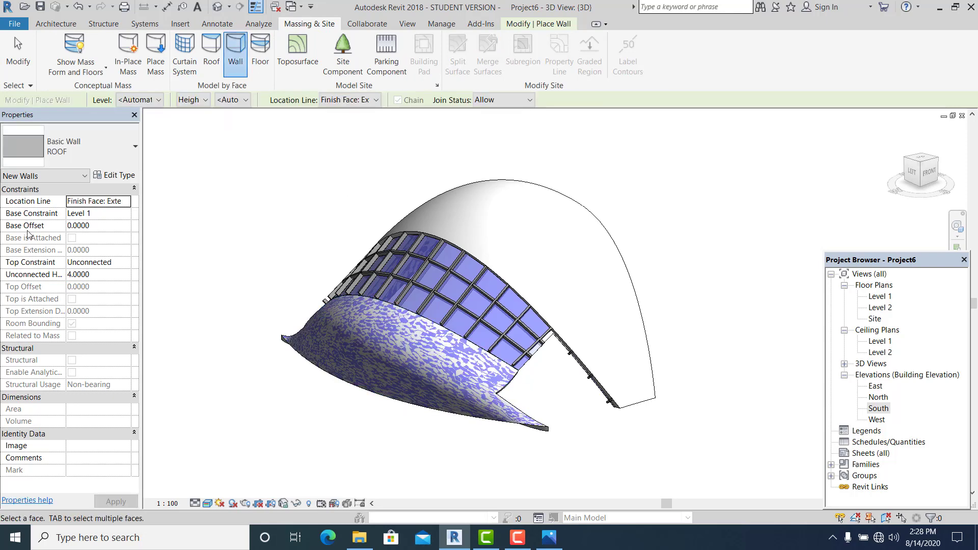
pyautogui.click(9, 69)
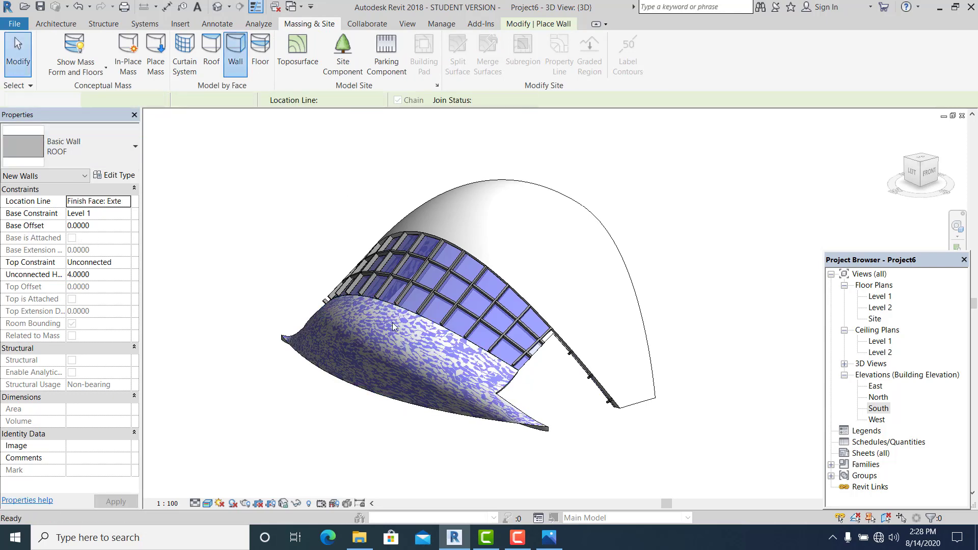
# Set the location line of the lower side ROOF wall to Finish Face: Interior.
pyautogui.click(546, 428)
pyautogui.click(13, 64)
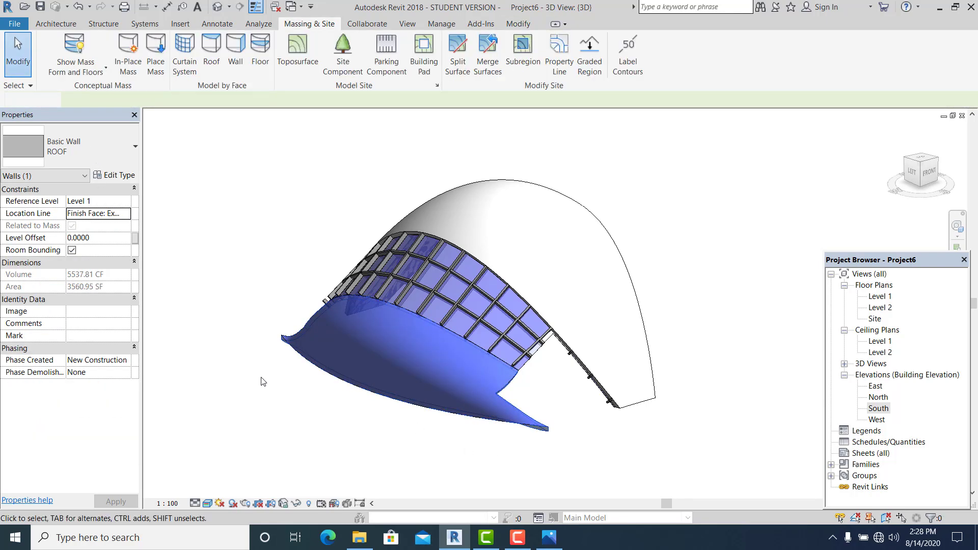
pyautogui.click(508, 401)
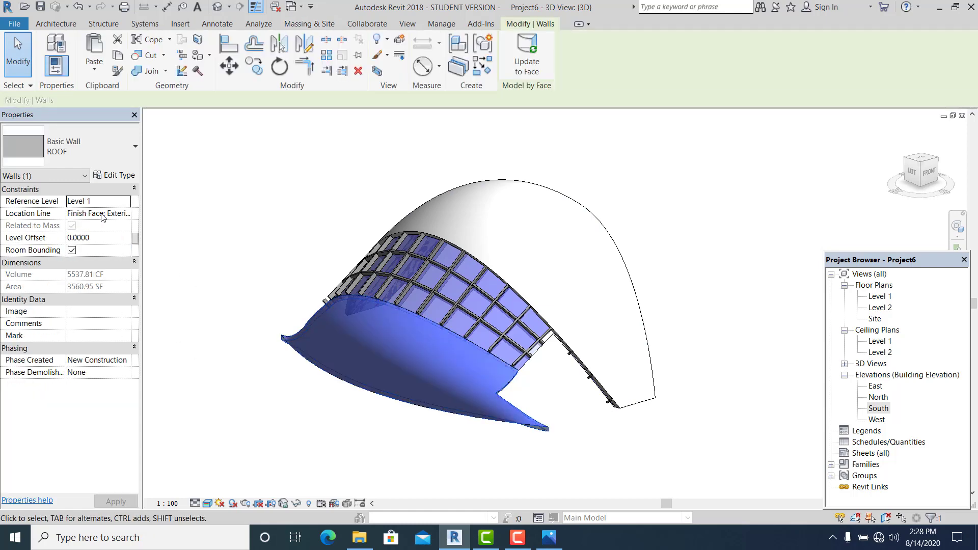
pyautogui.click(126, 214)
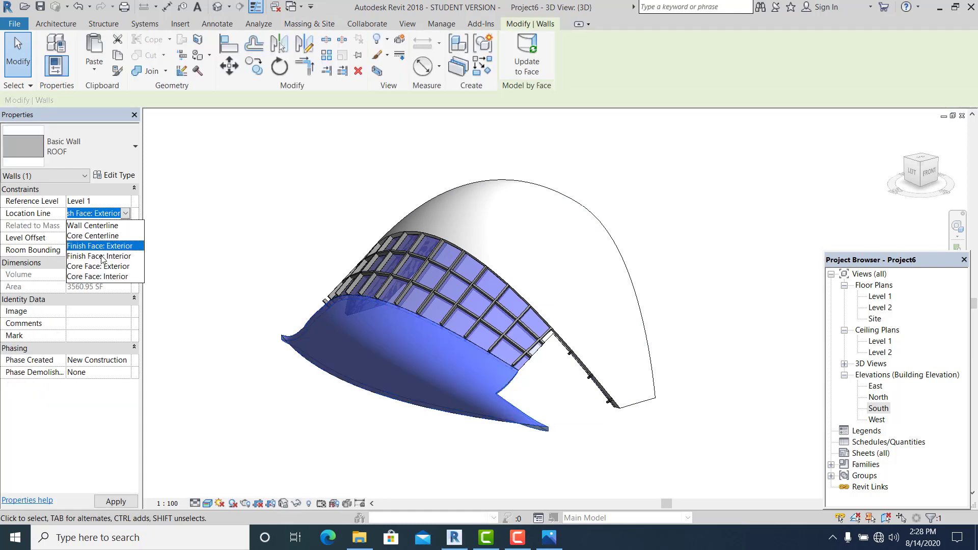
pyautogui.click(102, 256)
pyautogui.click(420, 431)
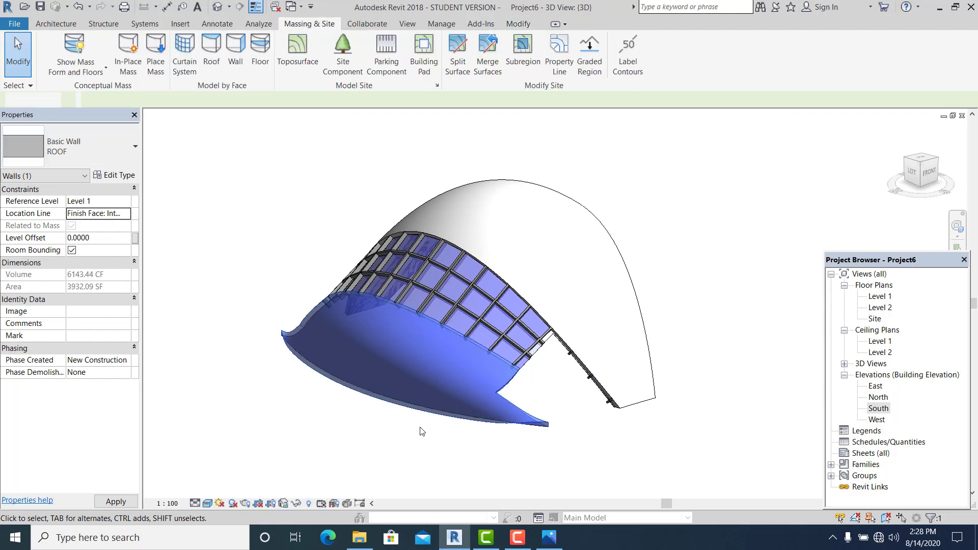
# In the Site floor plan, mirror the curtain system with its mullions about the central vertical reference plane.
pyautogui.keyDown('shift'); pyautogui.moveTo(420, 432); pyautogui.dragTo(430, 330, button='middle'); pyautogui.keyUp('shift')
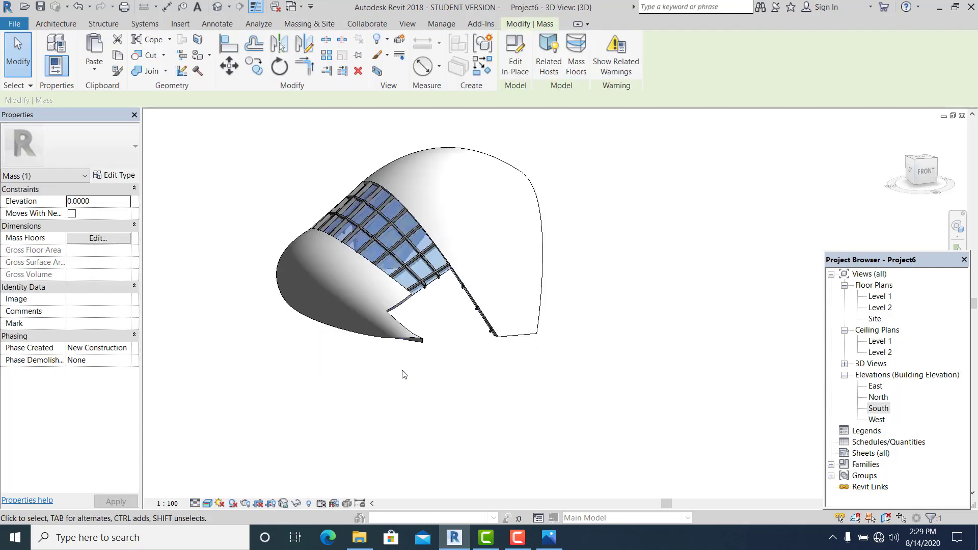
pyautogui.click(406, 375)
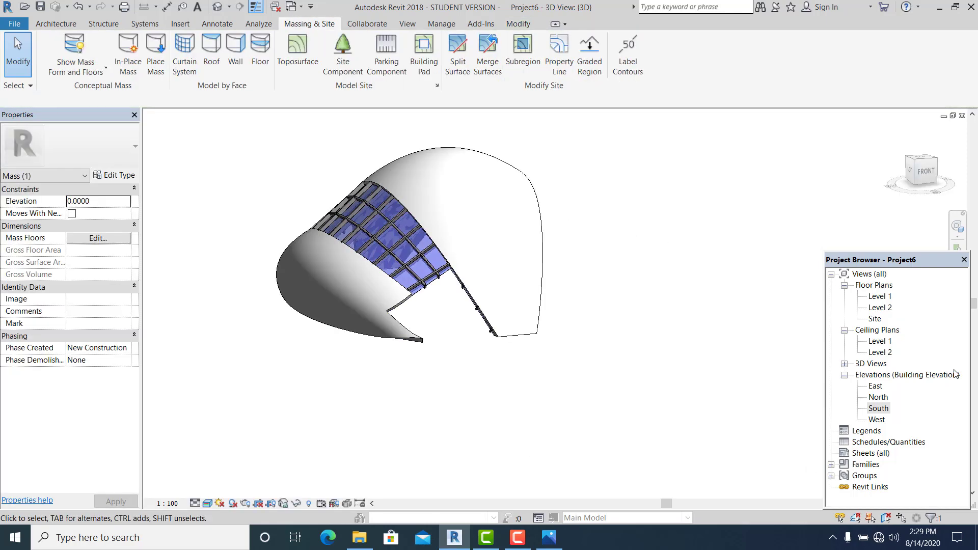
pyautogui.doubleClick(875, 319)
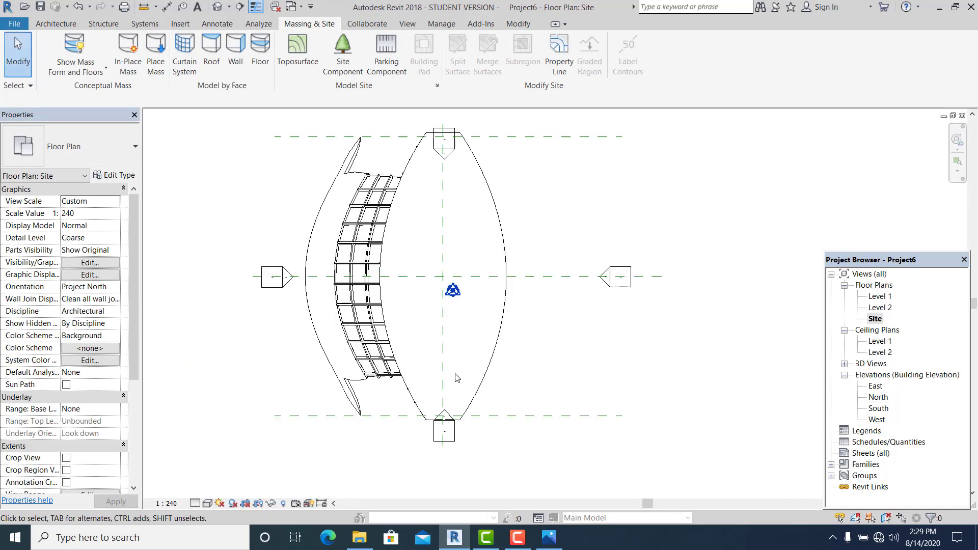
pyautogui.scroll(-1, 457, 379)
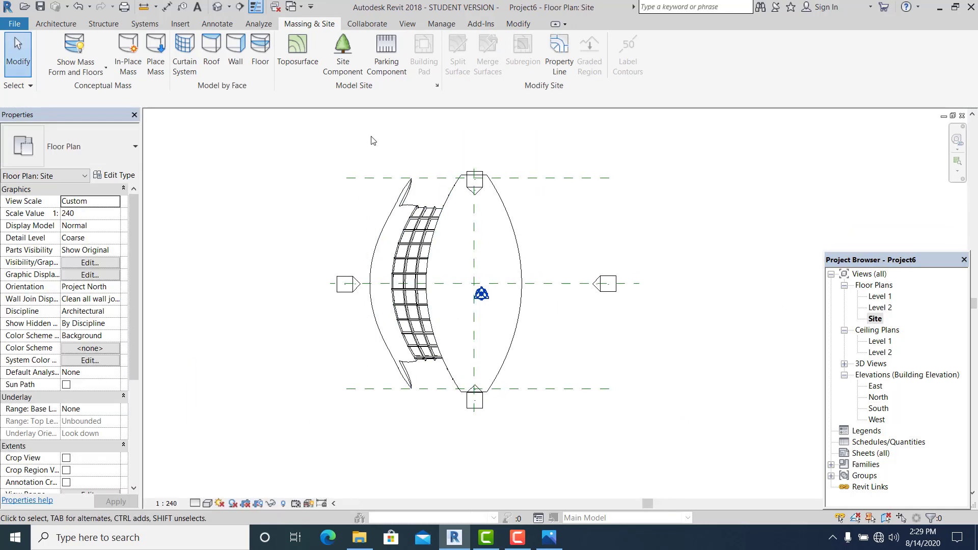
pyautogui.moveTo(372, 140); pyautogui.dragTo(464, 444)
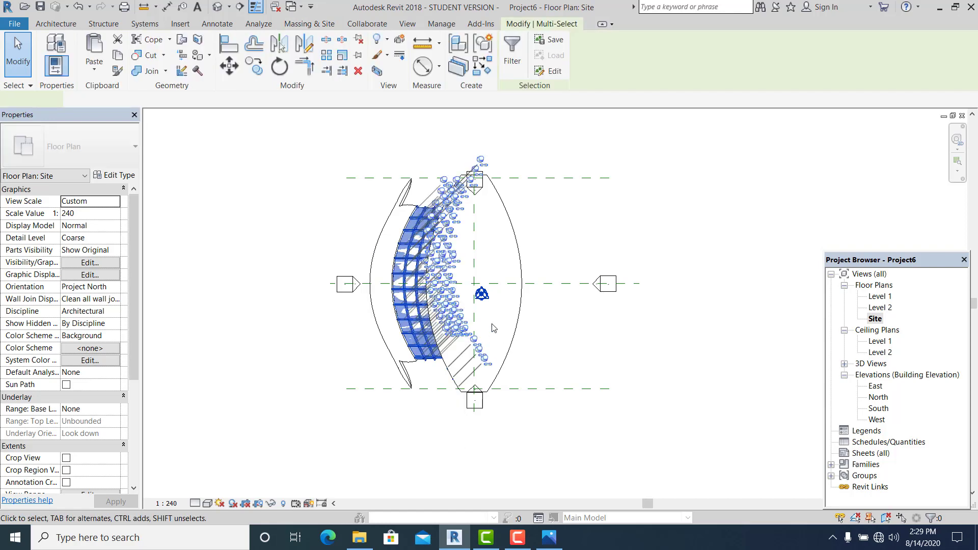
pyautogui.click(280, 45)
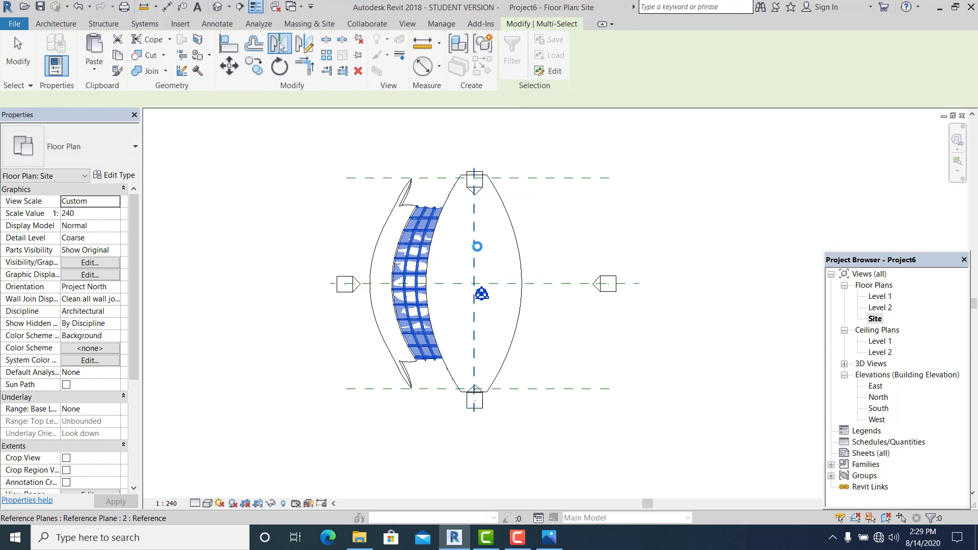
pyautogui.click(651, 346)
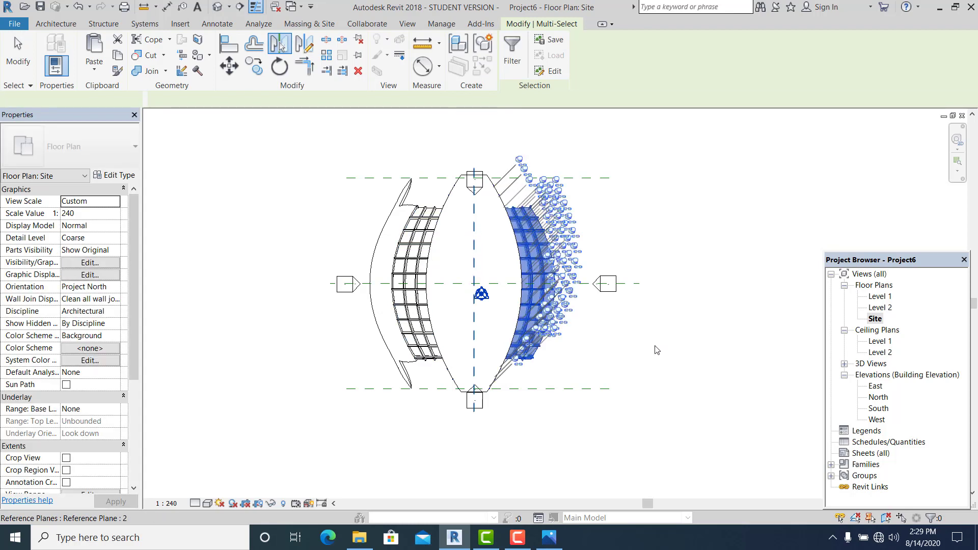
pyautogui.click(652, 353)
pyautogui.moveTo(625, 439); pyautogui.dragTo(580, 432, button='middle')
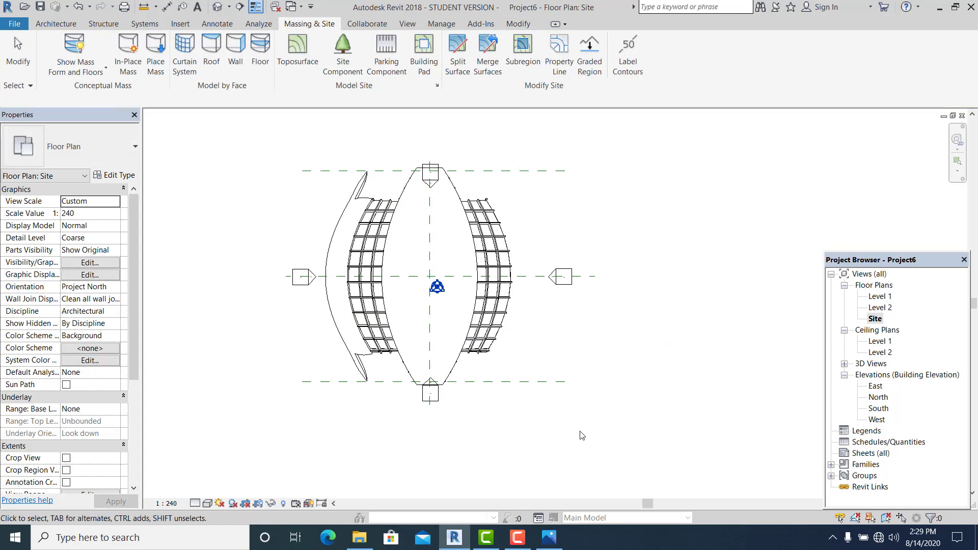
# Select the lower side ROOF wall in 3D and mirror it about the central vertical reference plane in the Site plan.
pyautogui.click(218, 7)
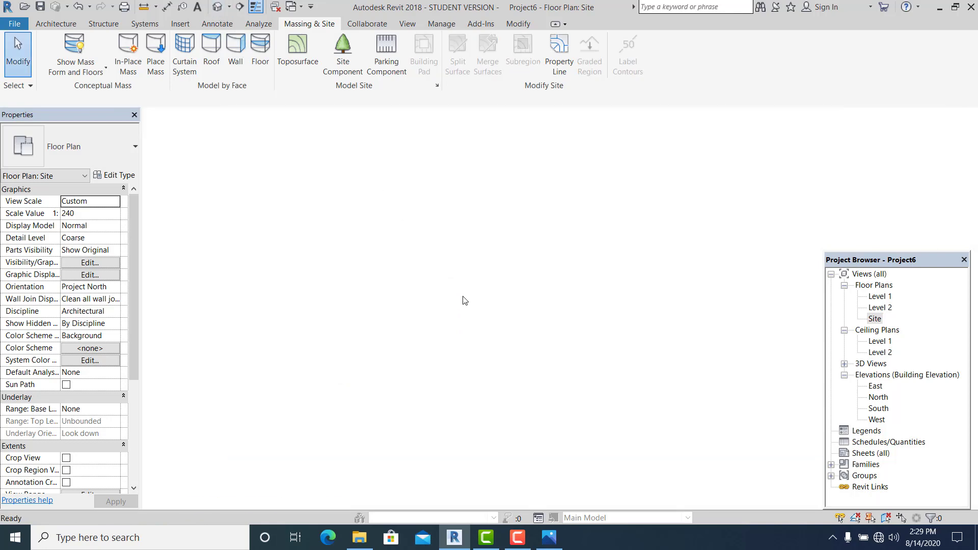
pyautogui.keyDown('shift'); pyautogui.moveTo(469, 350); pyautogui.dragTo(511, 411, button='middle'); pyautogui.keyUp('shift')
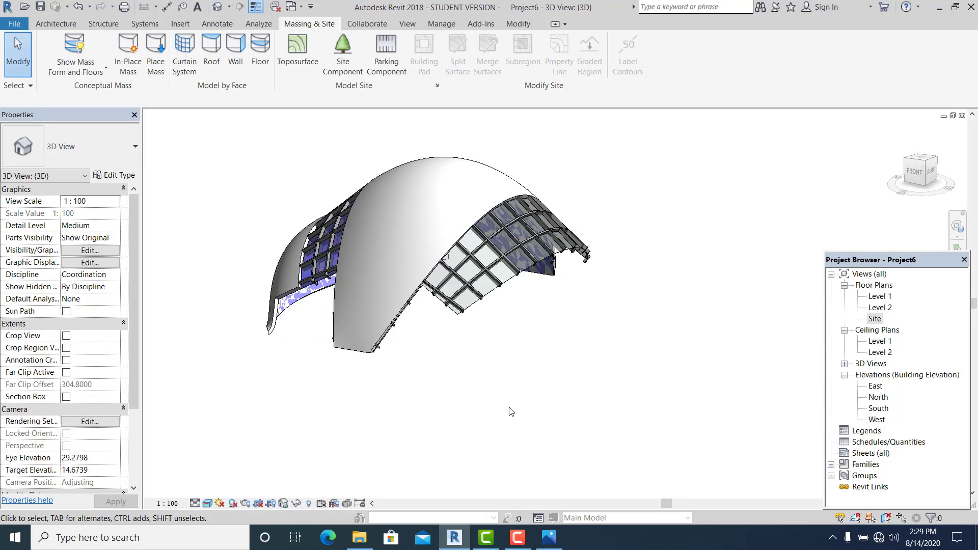
pyautogui.click(266, 327)
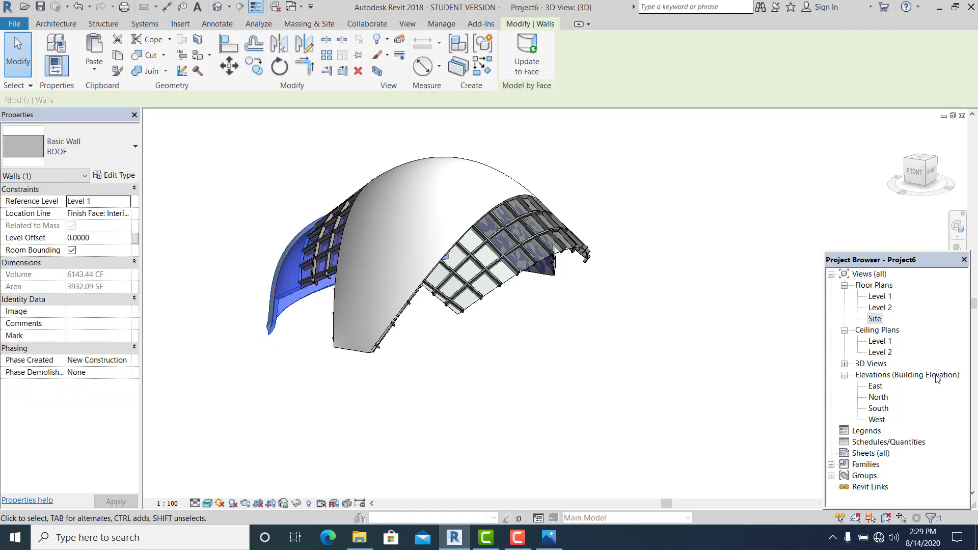
pyautogui.doubleClick(875, 319)
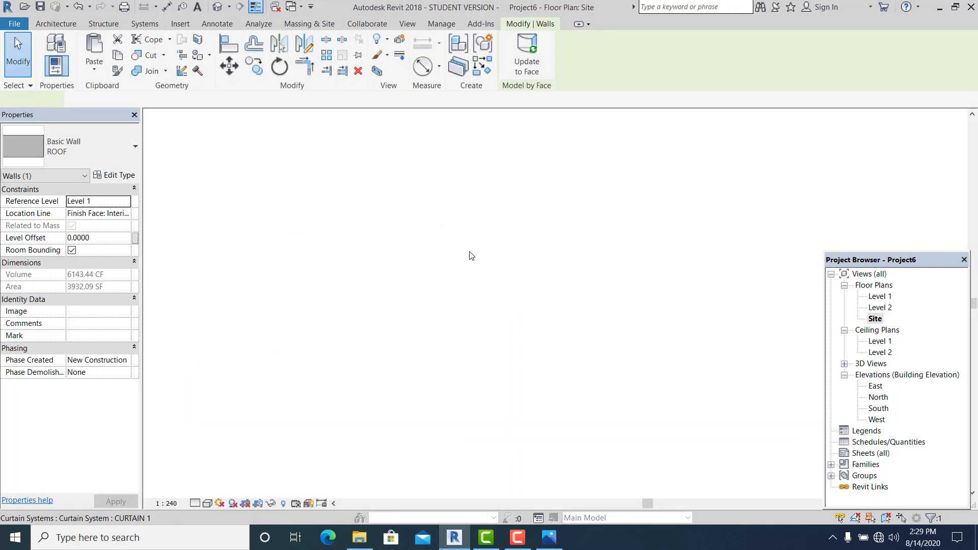
pyautogui.press('m')
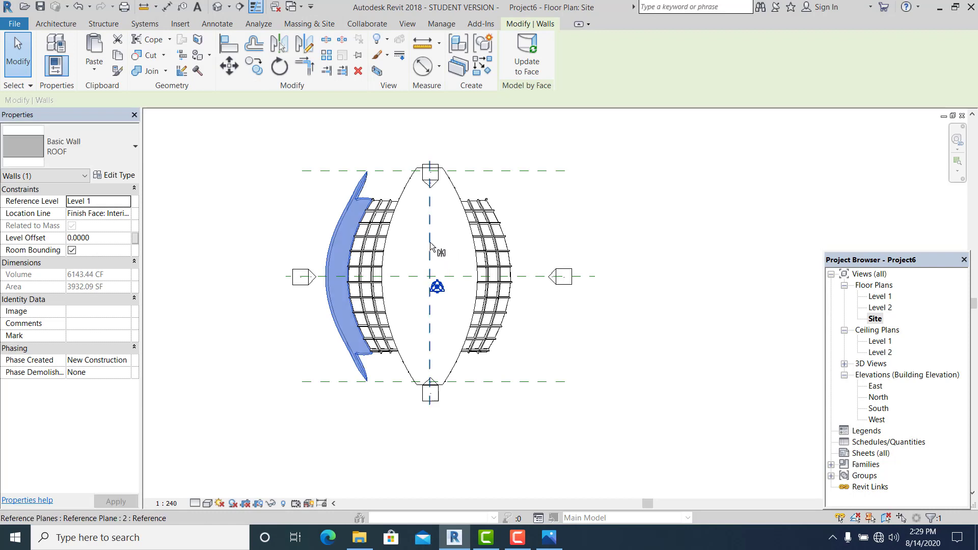
pyautogui.click(429, 244)
pyautogui.click(526, 382)
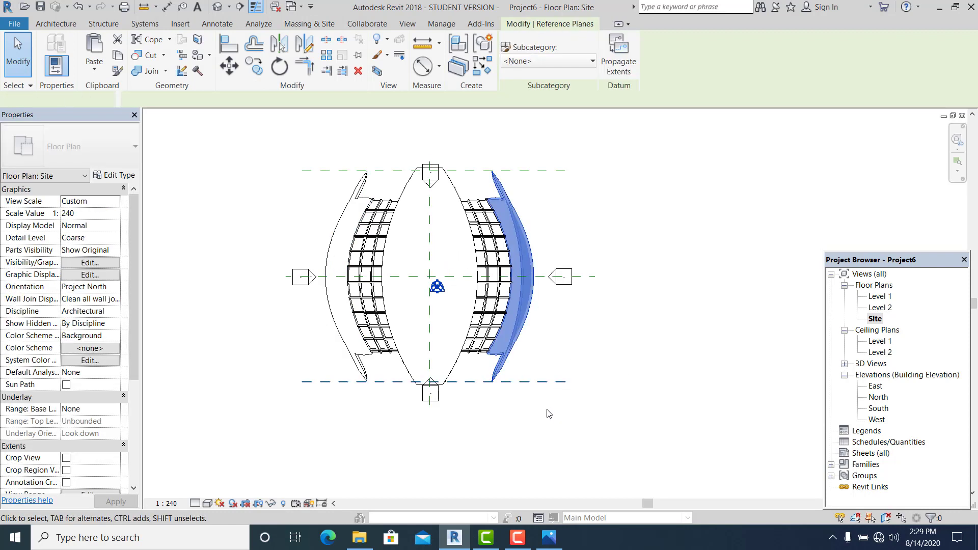
# Examine the mirrored shell in the 3D view and in the North and South elevations.
pyautogui.click(216, 6)
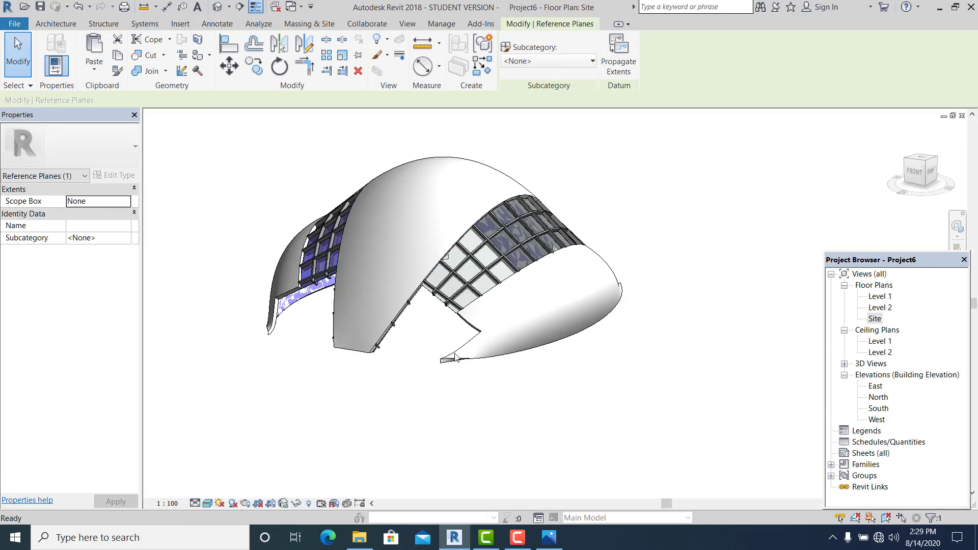
pyautogui.press('Escape')
pyautogui.keyDown('shift'); pyautogui.moveTo(380, 381); pyautogui.dragTo(379, 431, button='middle'); pyautogui.keyUp('shift')
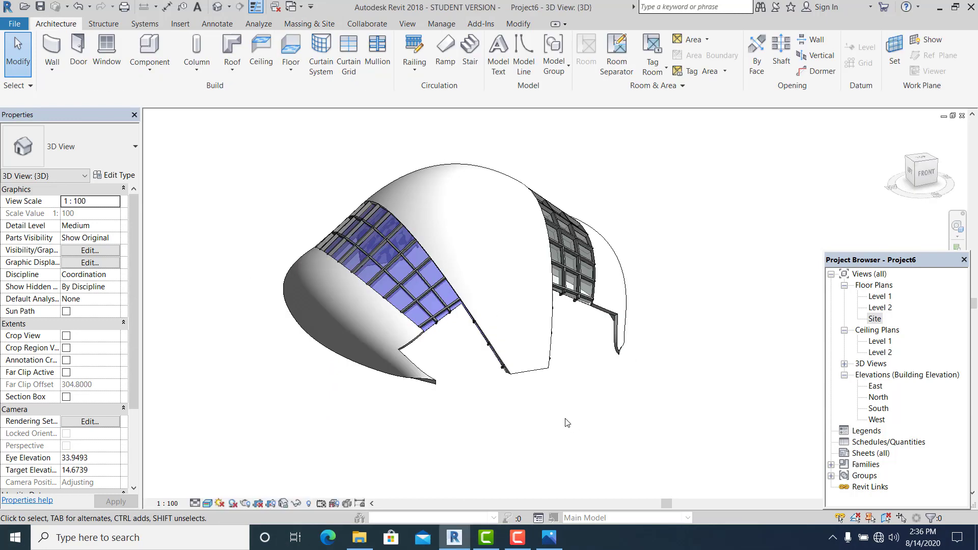
pyautogui.moveTo(567, 423); pyautogui.dragTo(518, 459, button='middle')
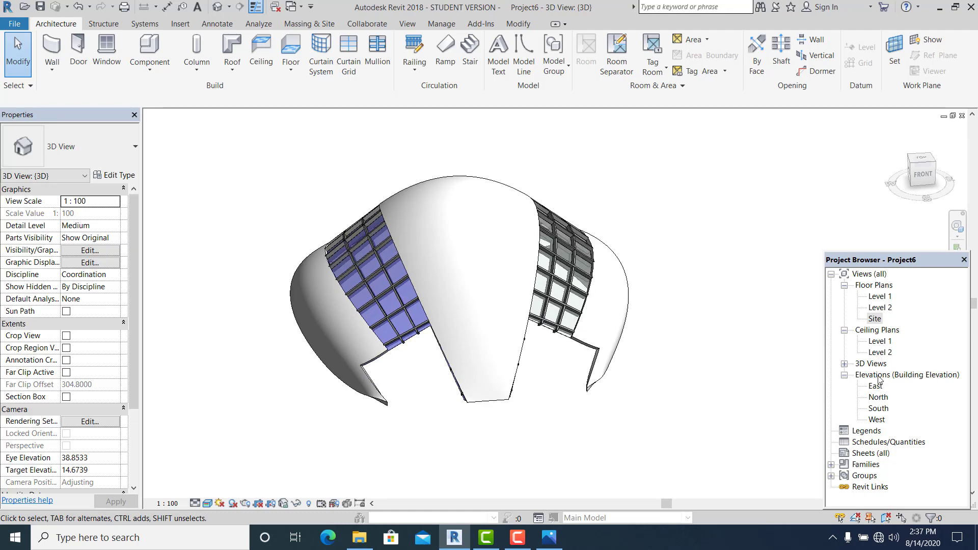
pyautogui.doubleClick(879, 398)
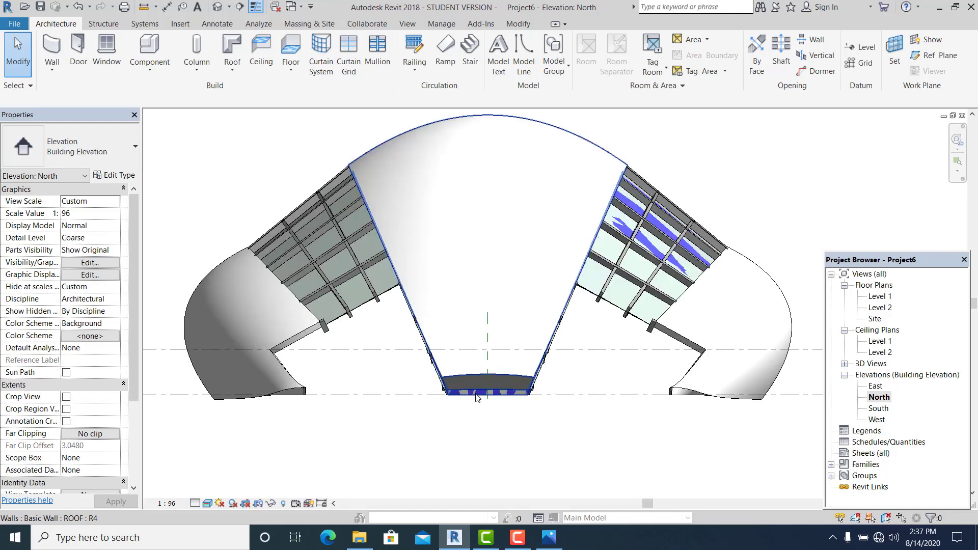
pyautogui.moveTo(508, 379); pyautogui.dragTo(492, 402, button='middle')
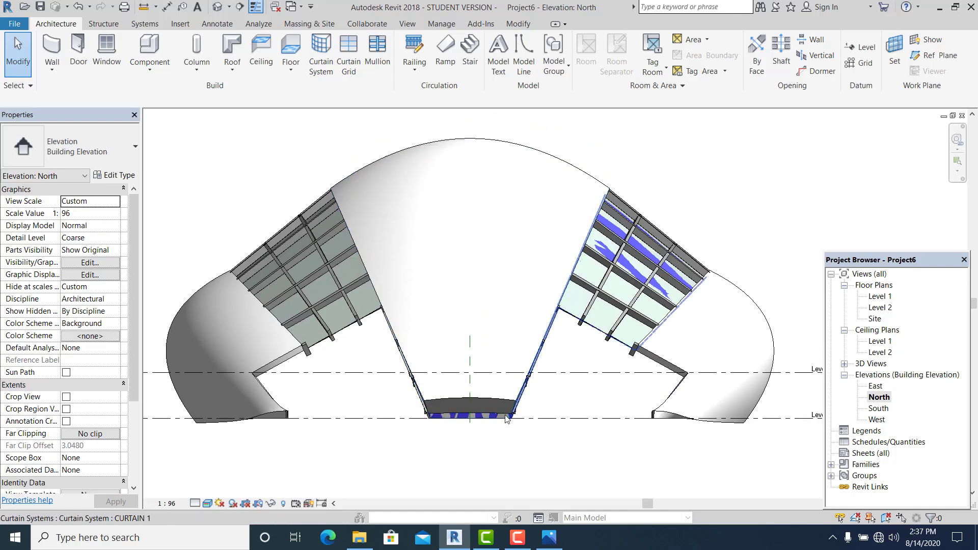
pyautogui.doubleClick(878, 409)
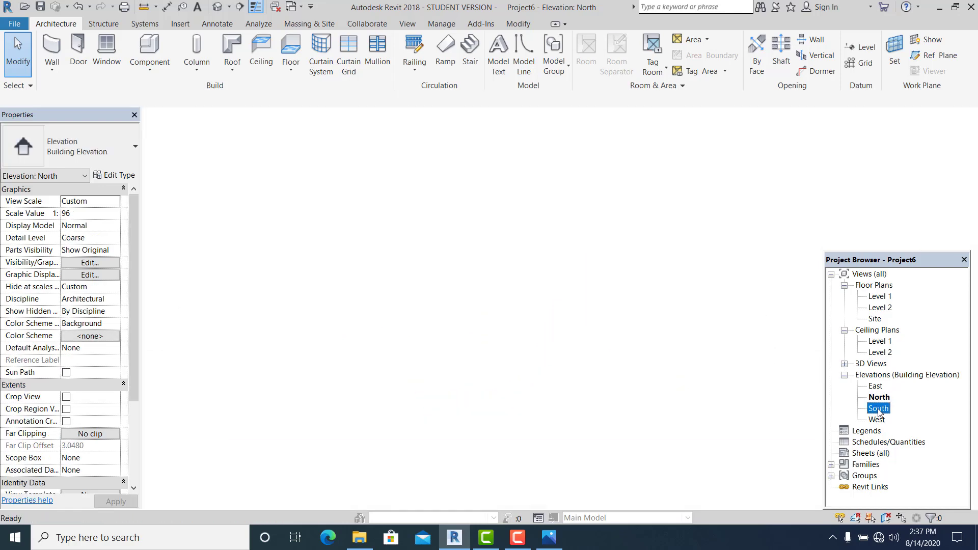
# Open the West elevation and set its visual style to Realistic.
pyautogui.doubleClick(877, 418)
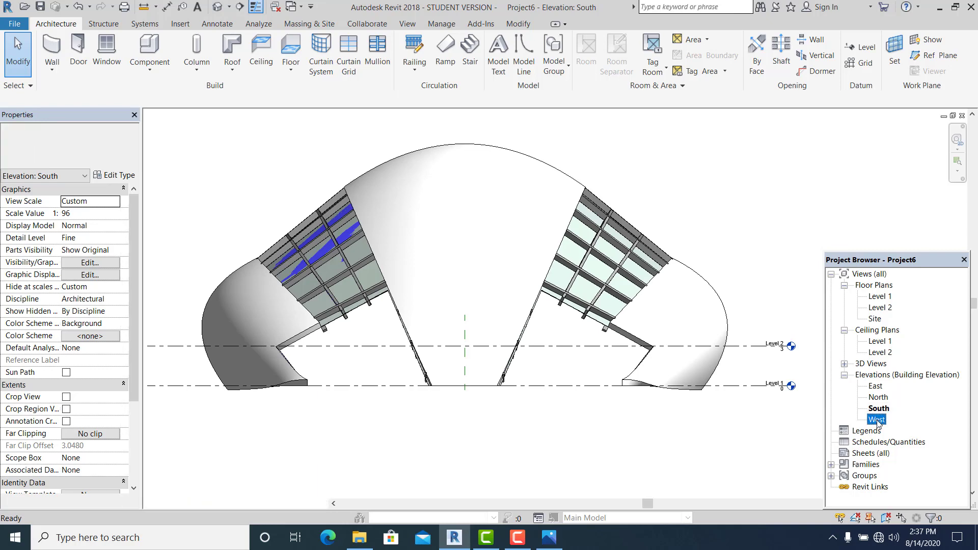
pyautogui.moveTo(631, 391); pyautogui.dragTo(509, 329, button='middle')
pyautogui.scroll(-1, 552, 362)
pyautogui.moveTo(559, 368); pyautogui.dragTo(586, 355, button='middle')
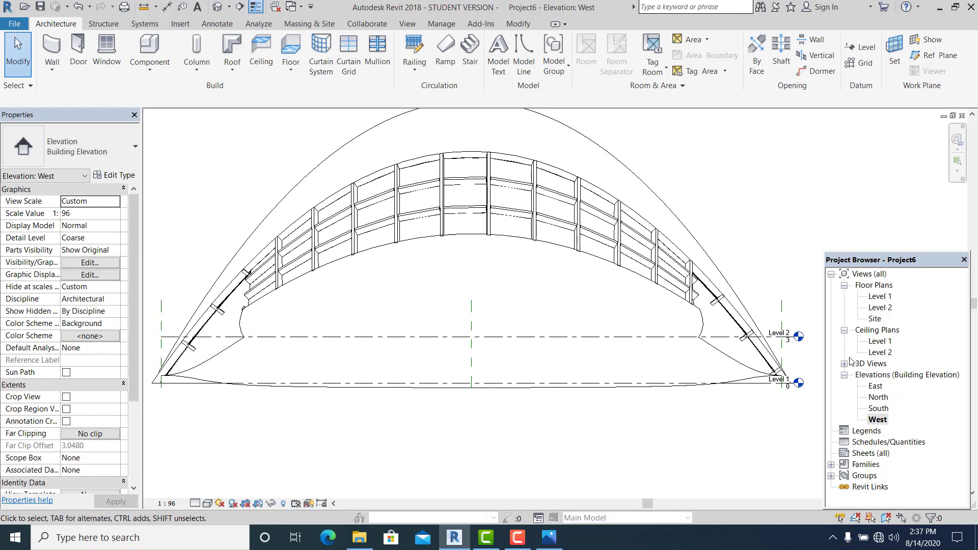
pyautogui.click(209, 503)
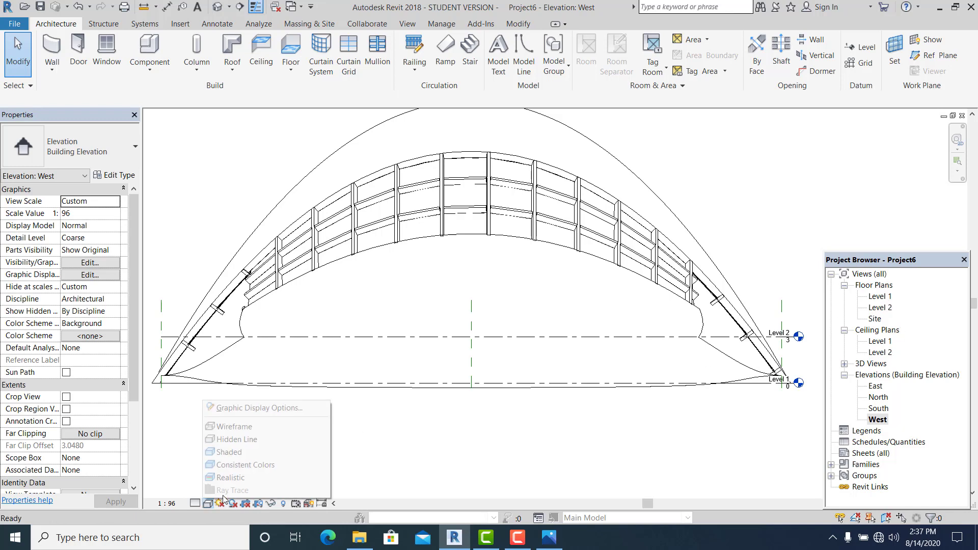
pyautogui.click(265, 477)
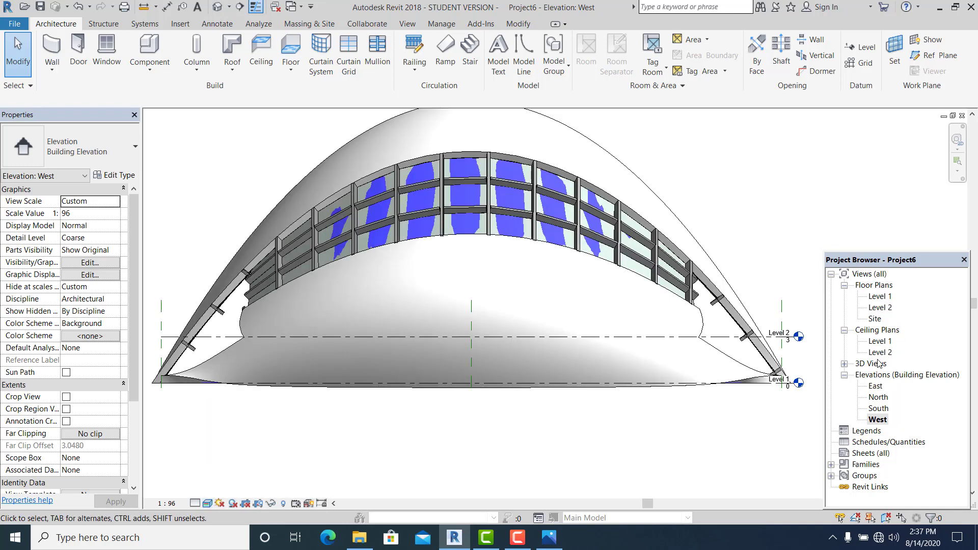
# Examine the symmetry of the roof walls and curtain systems in the Site floor plan.
pyautogui.doubleClick(875, 319)
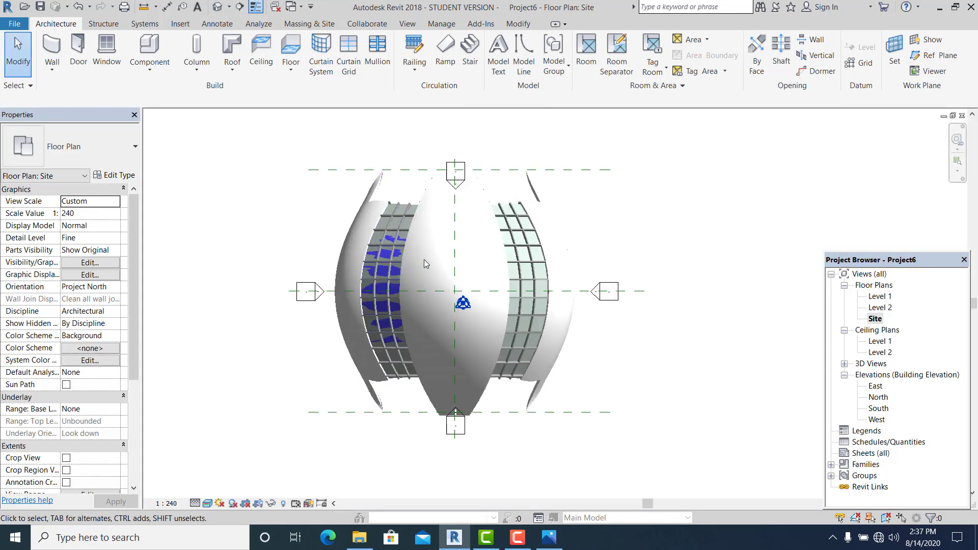
pyautogui.scroll(3, 424, 258)
pyautogui.scroll(-2, 448, 287)
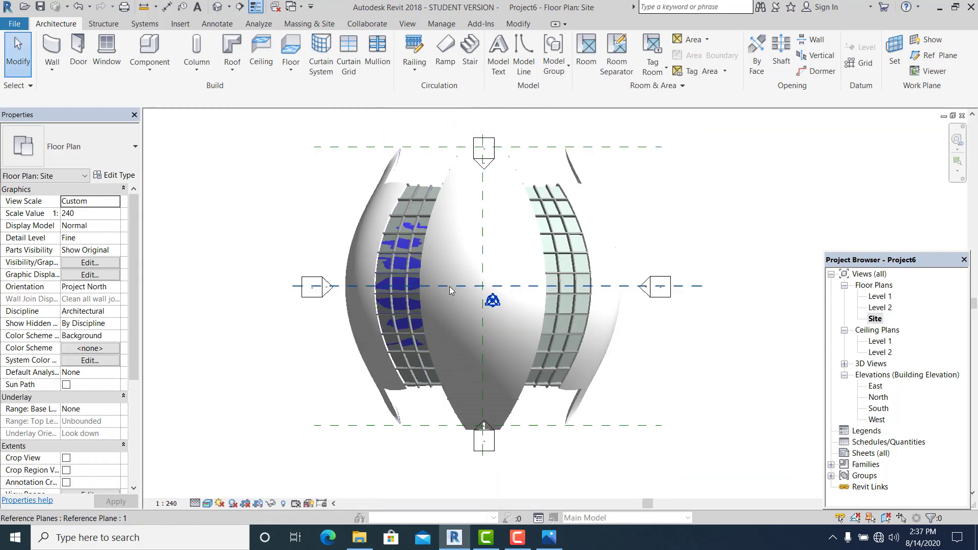
pyautogui.scroll(2, 449, 299)
pyautogui.scroll(-2, 444, 305)
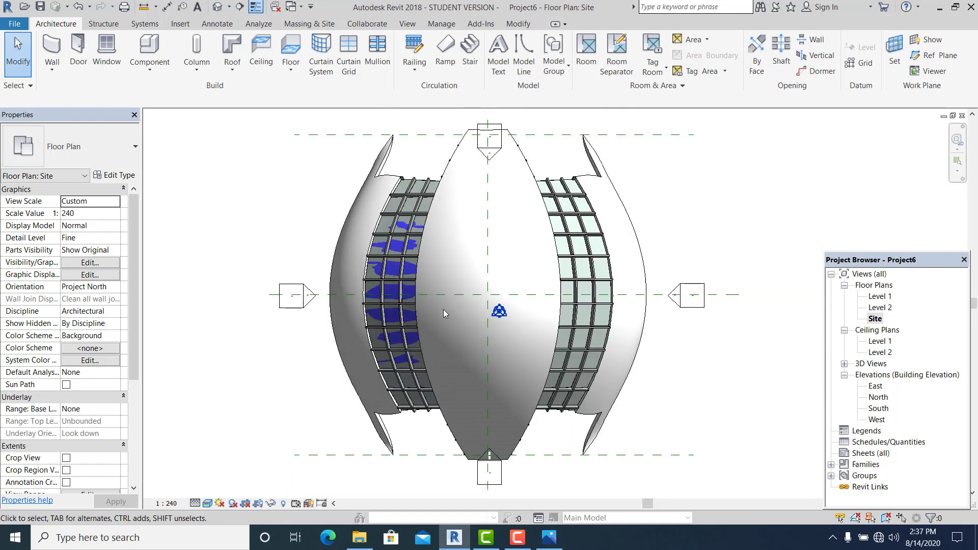